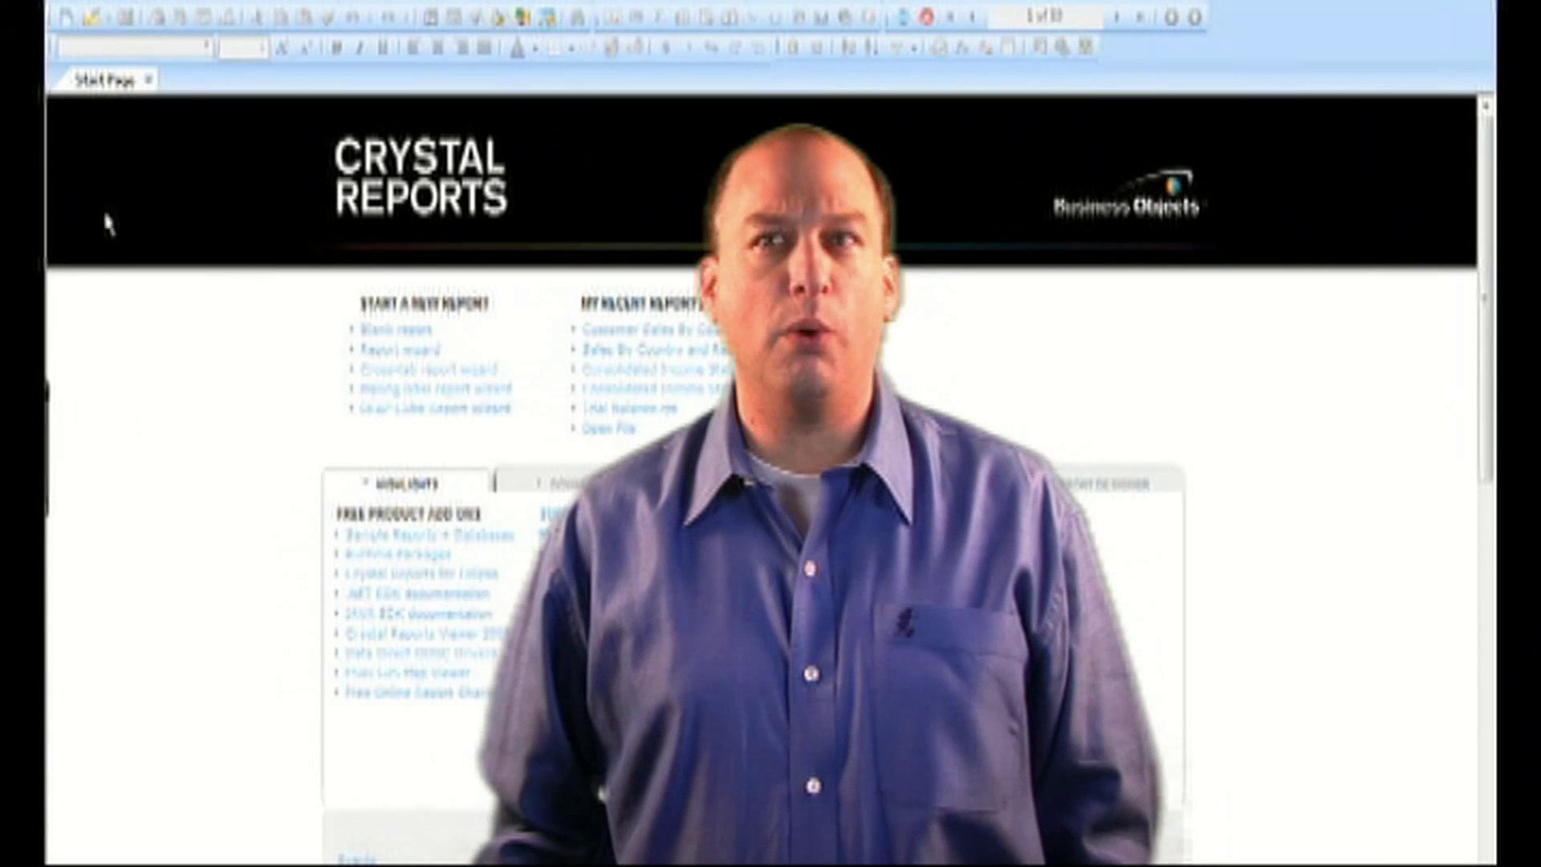
Open the Customer Sales by Country report and switch to its Design view
click(95, 16)
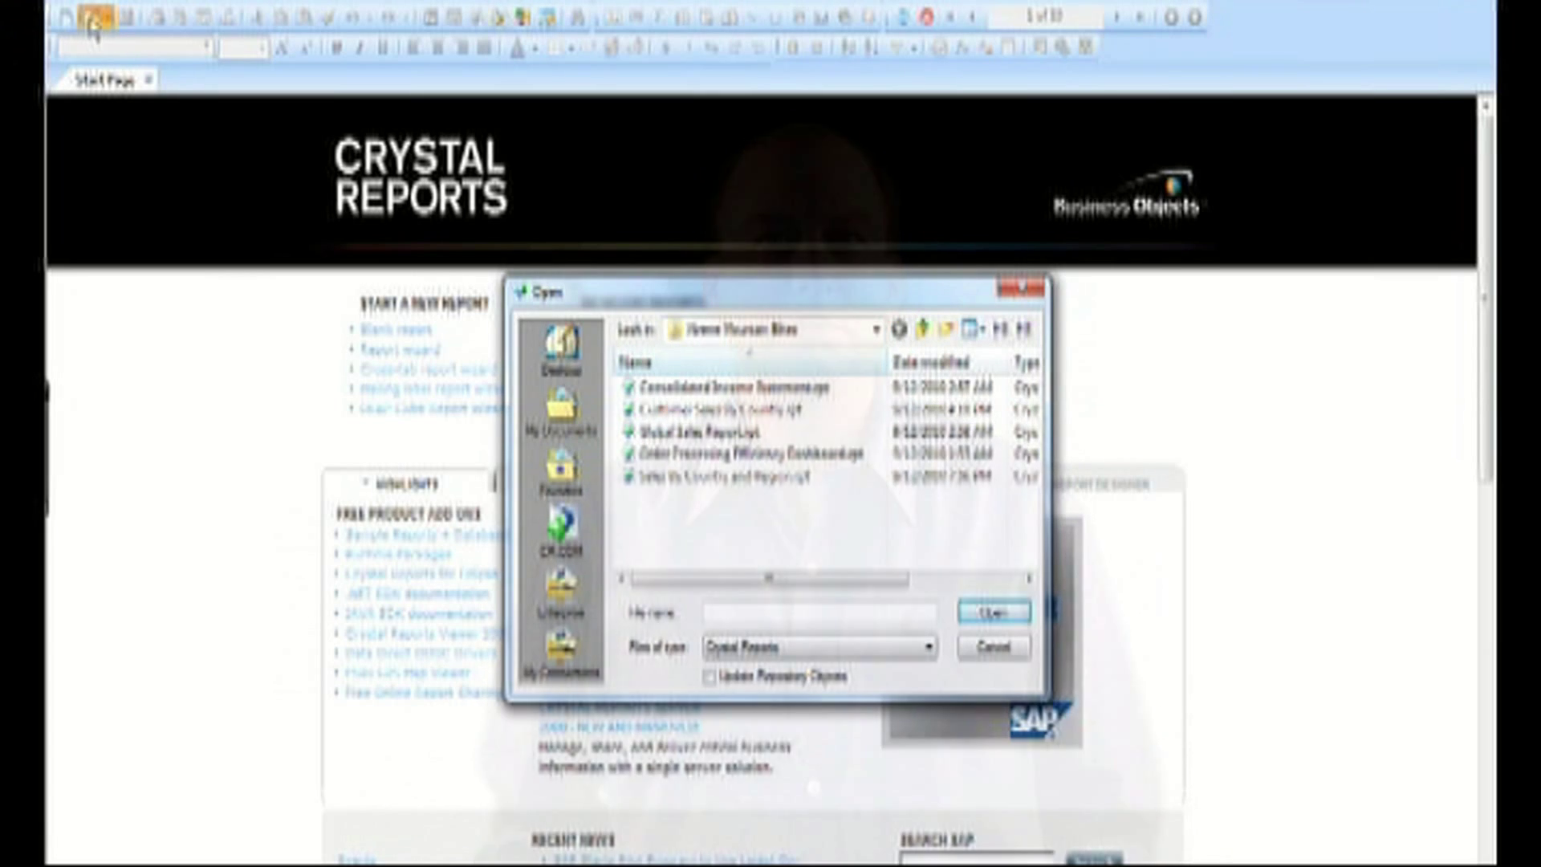
double_click(771, 411)
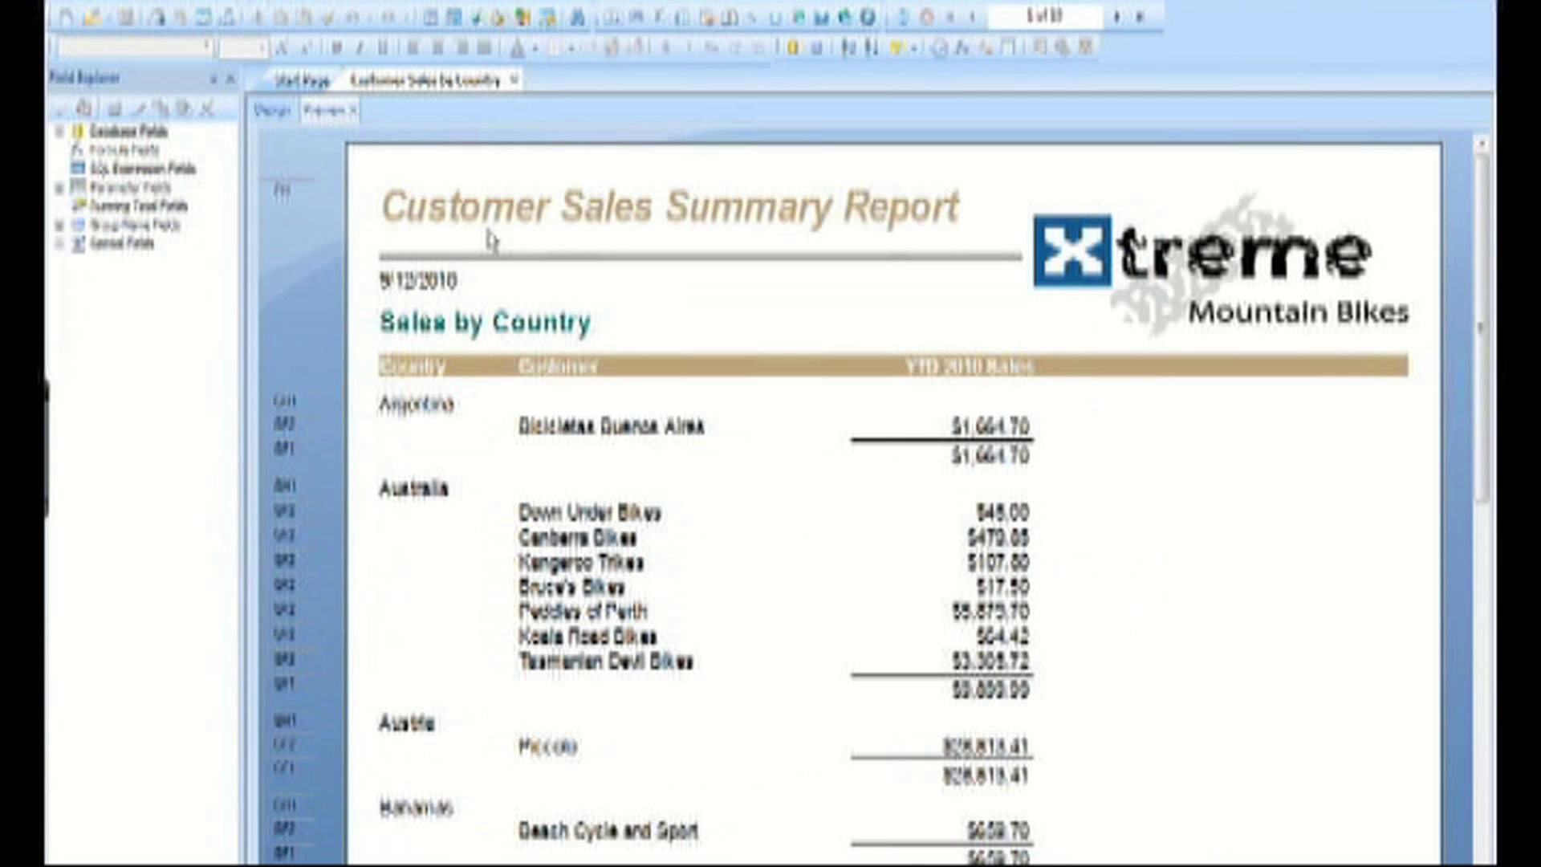
click(273, 110)
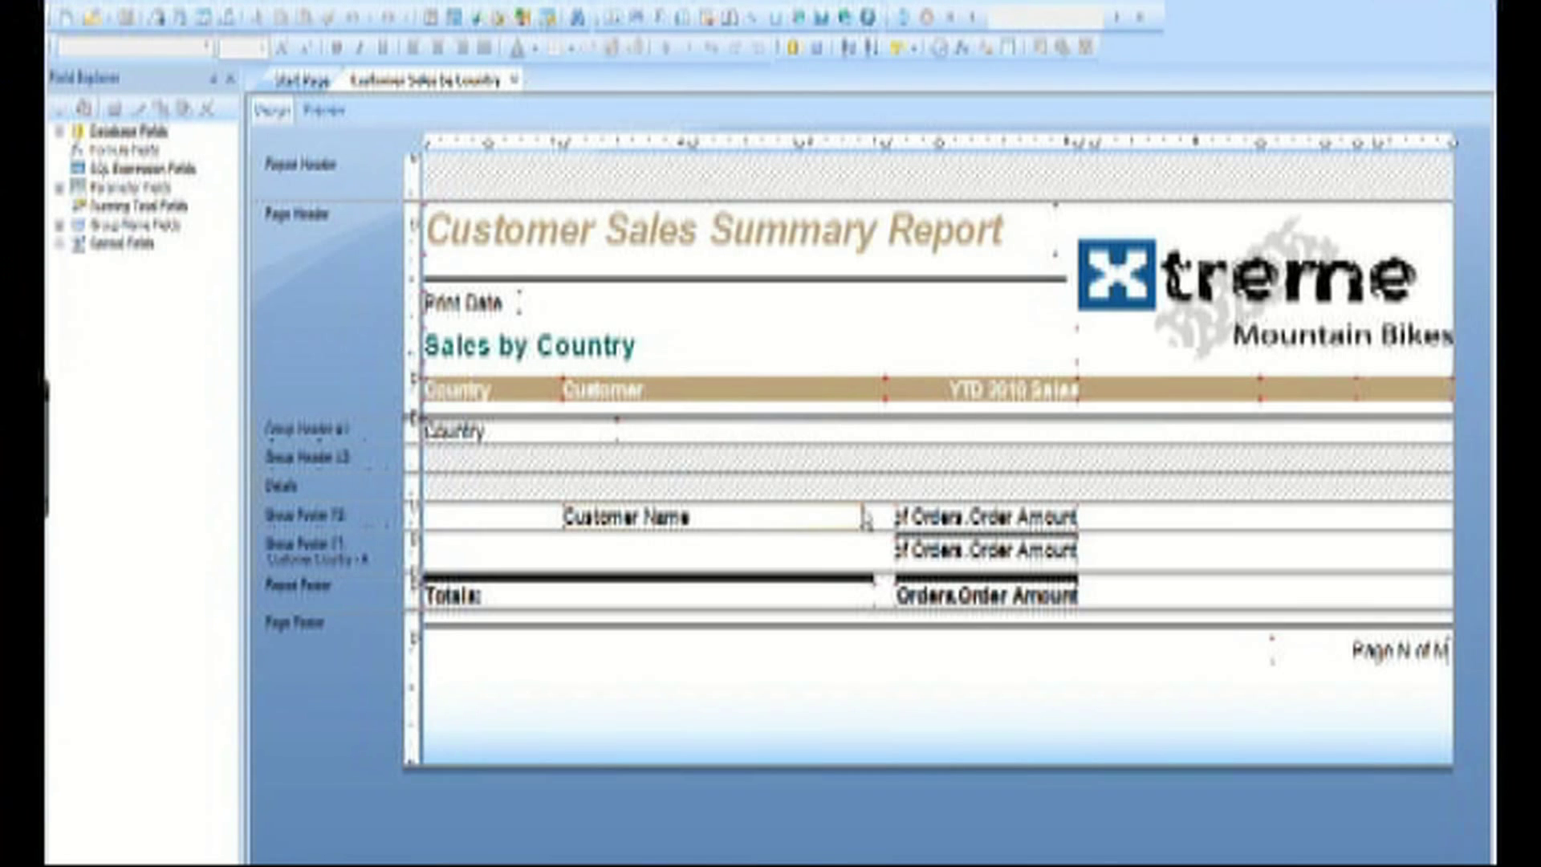
Enter 'Shipped Sales RT' and 'Unshipped Sales RT' headings in the header band, right-aligning both
click(1112, 387)
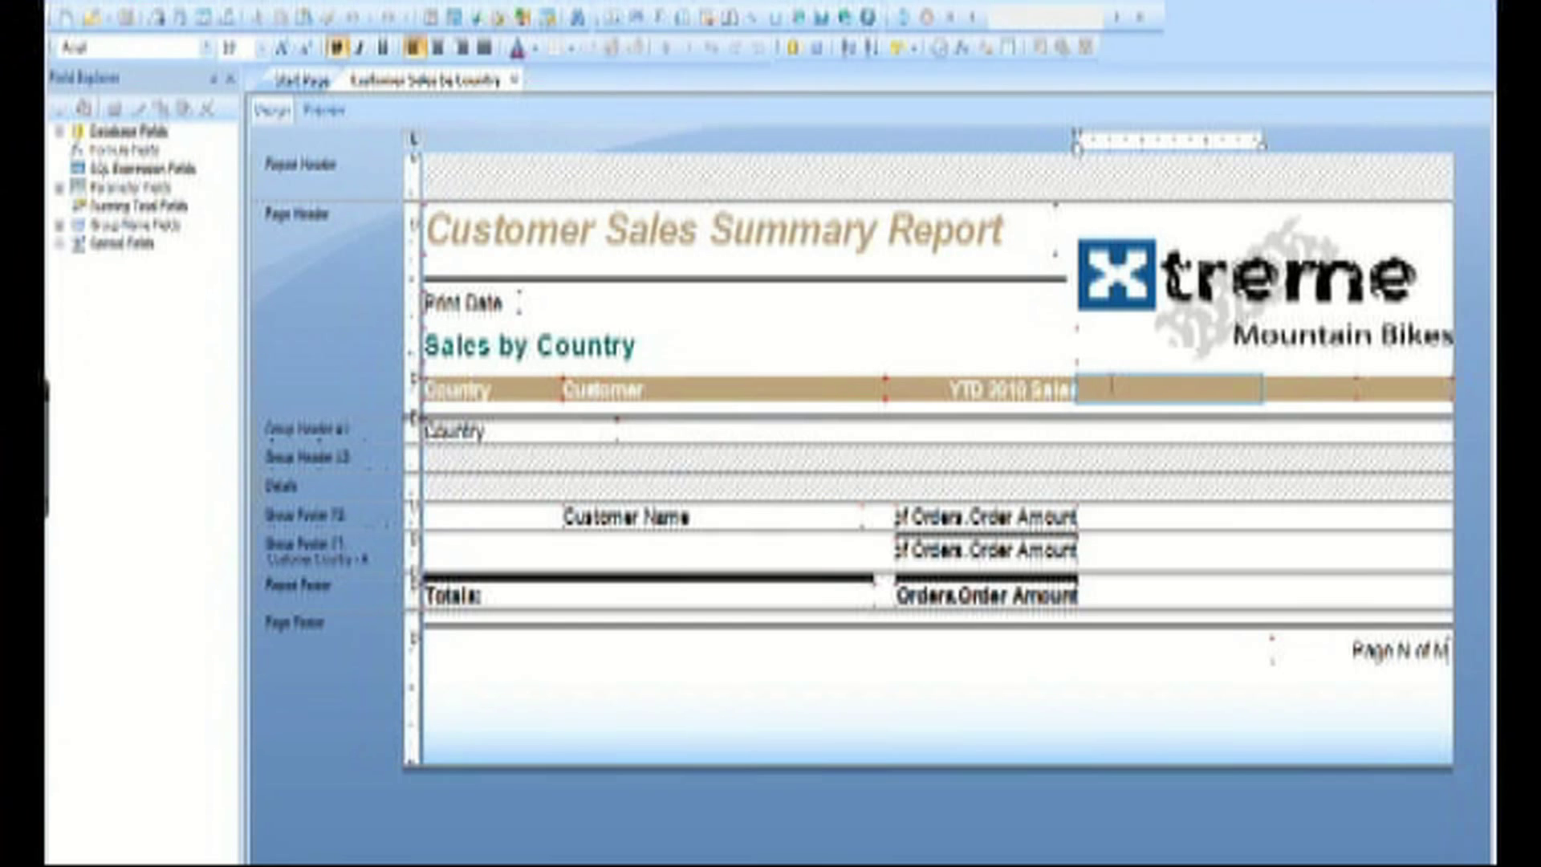
text(Shipped $)
text(ales RT)
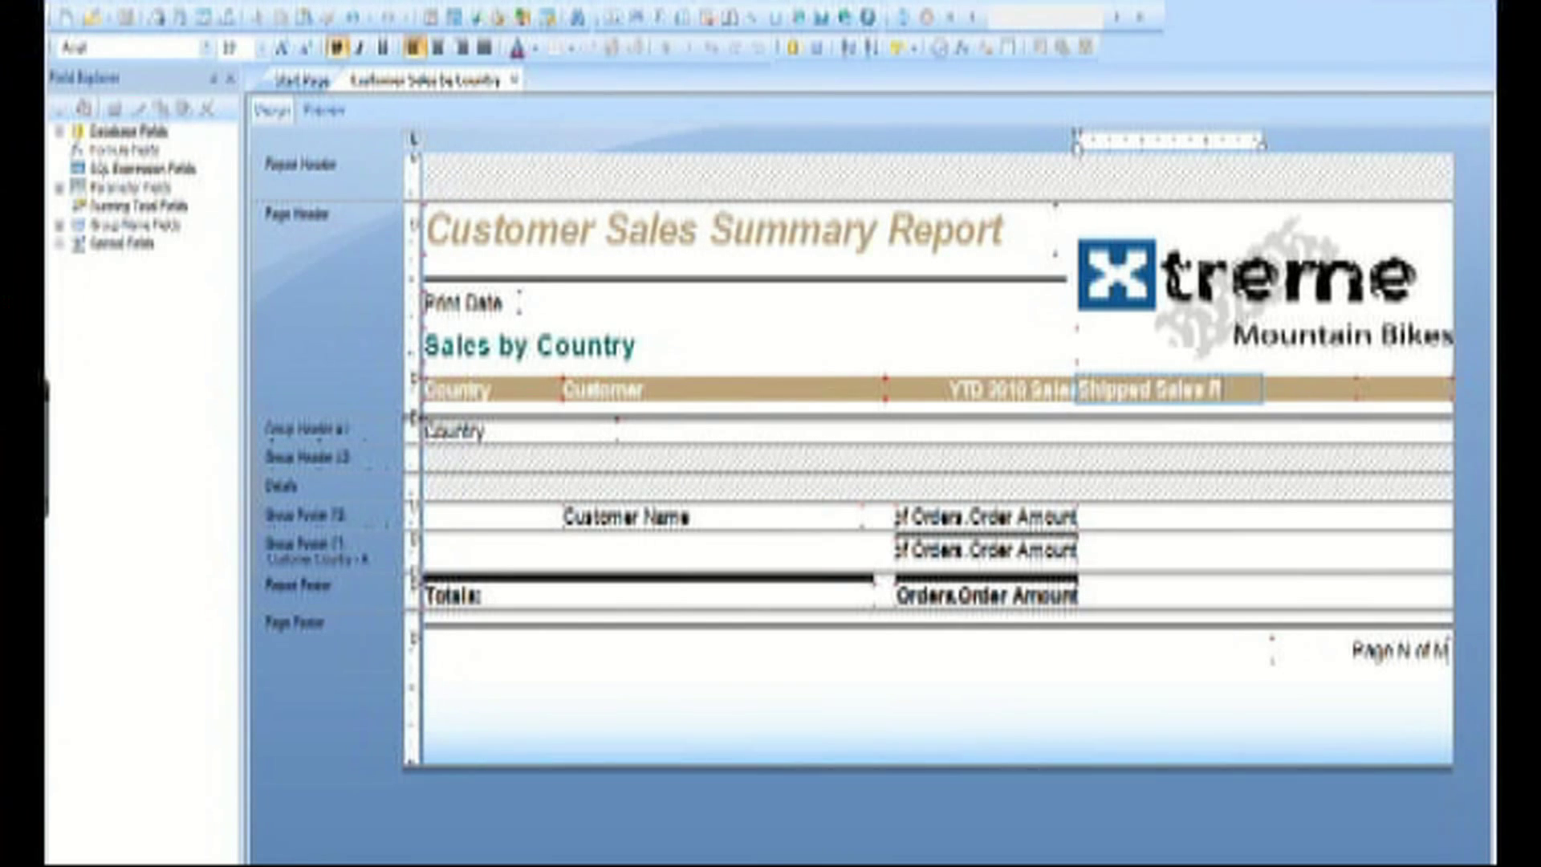
click(1330, 389)
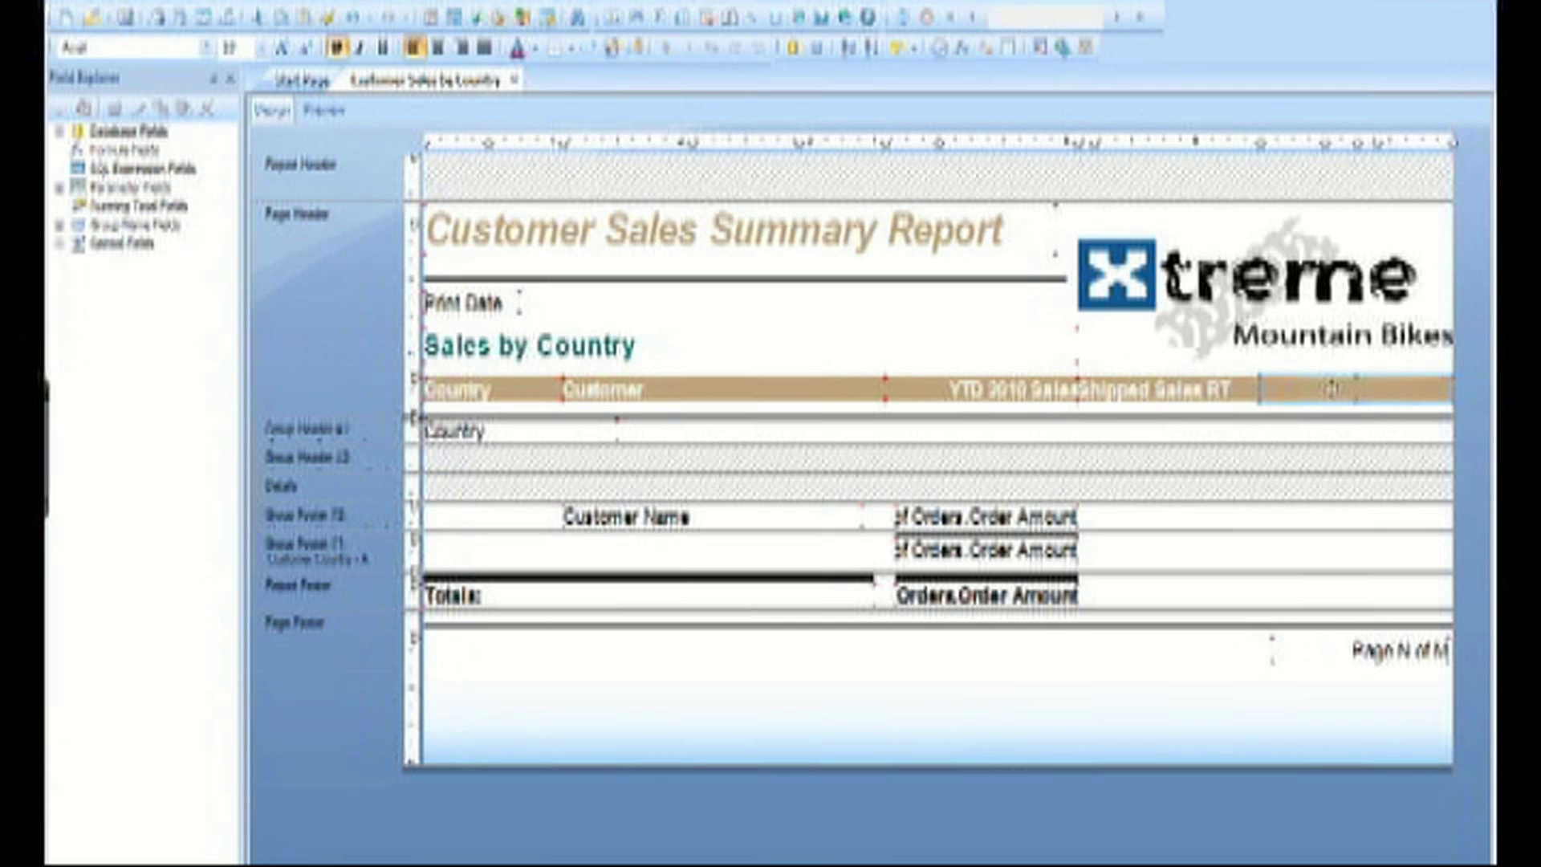
click(1330, 389)
text(Unshipped Sales RT)
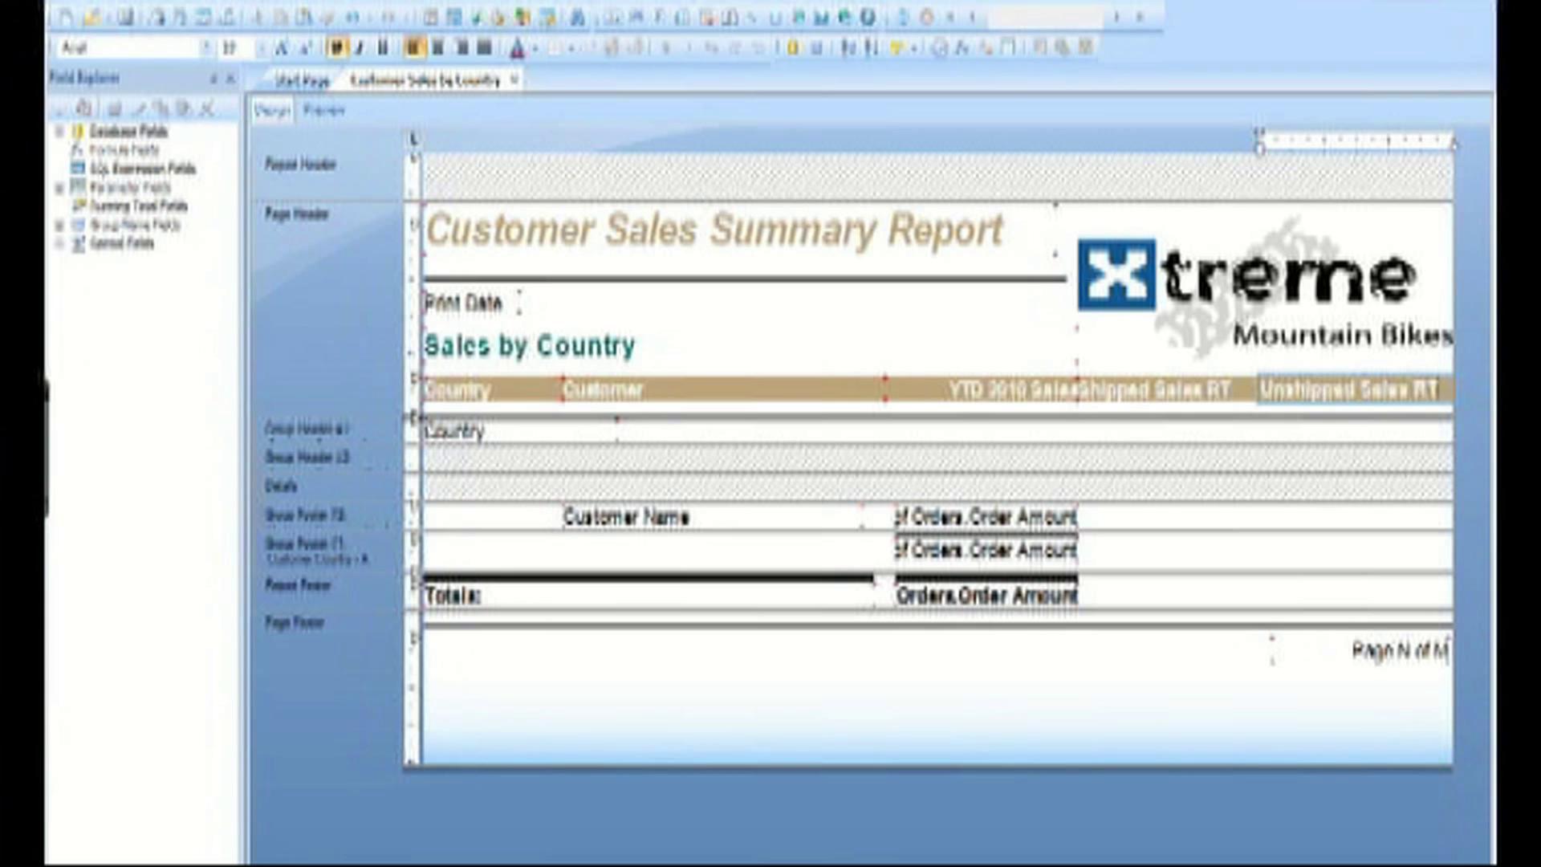
click(1356, 444)
click(1204, 391)
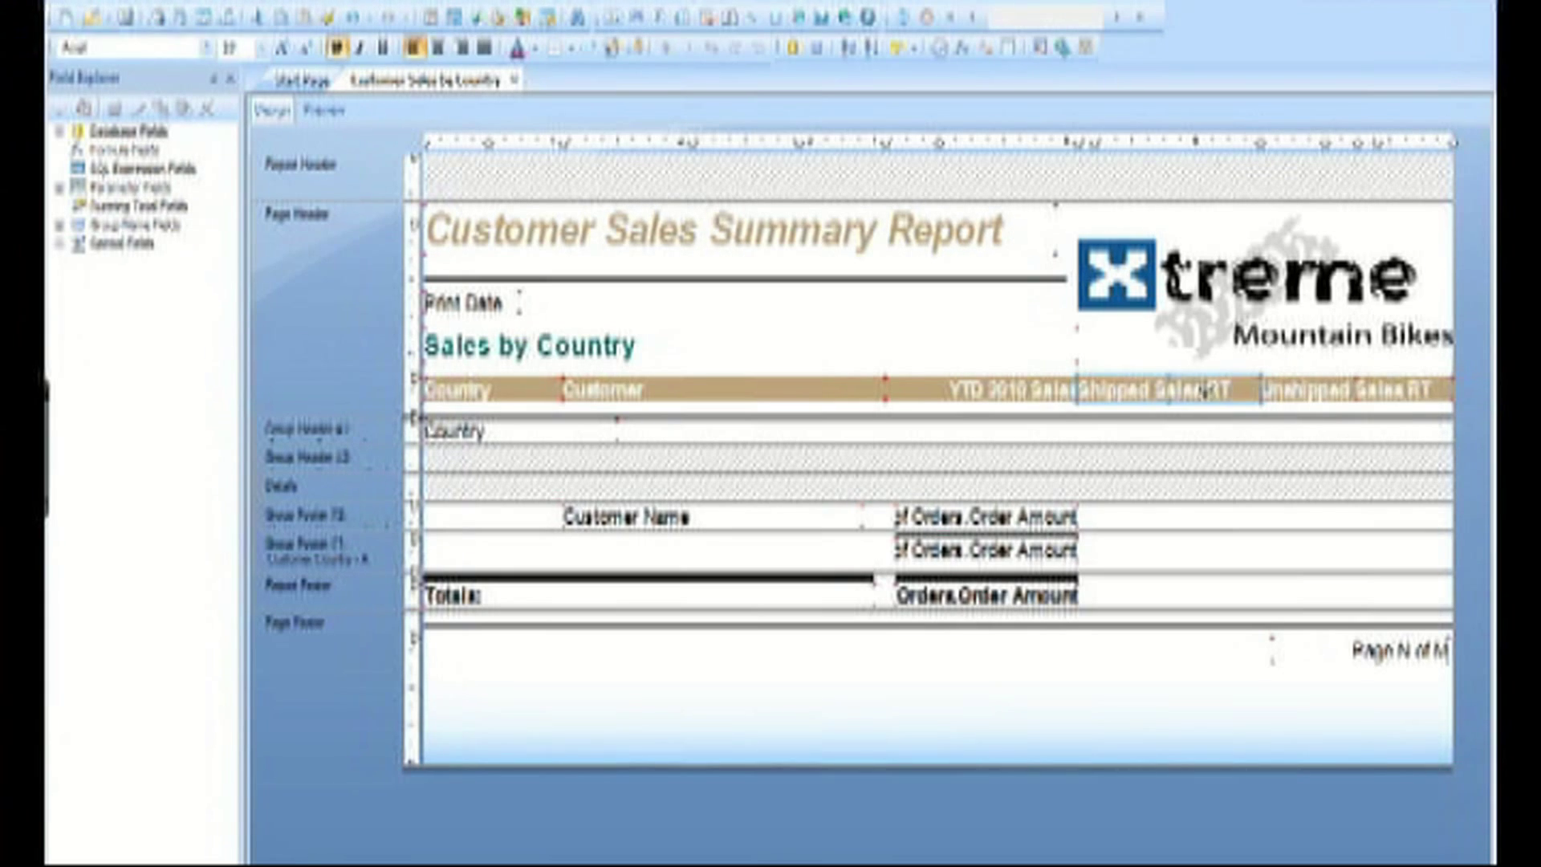
ctrl+click(1308, 392)
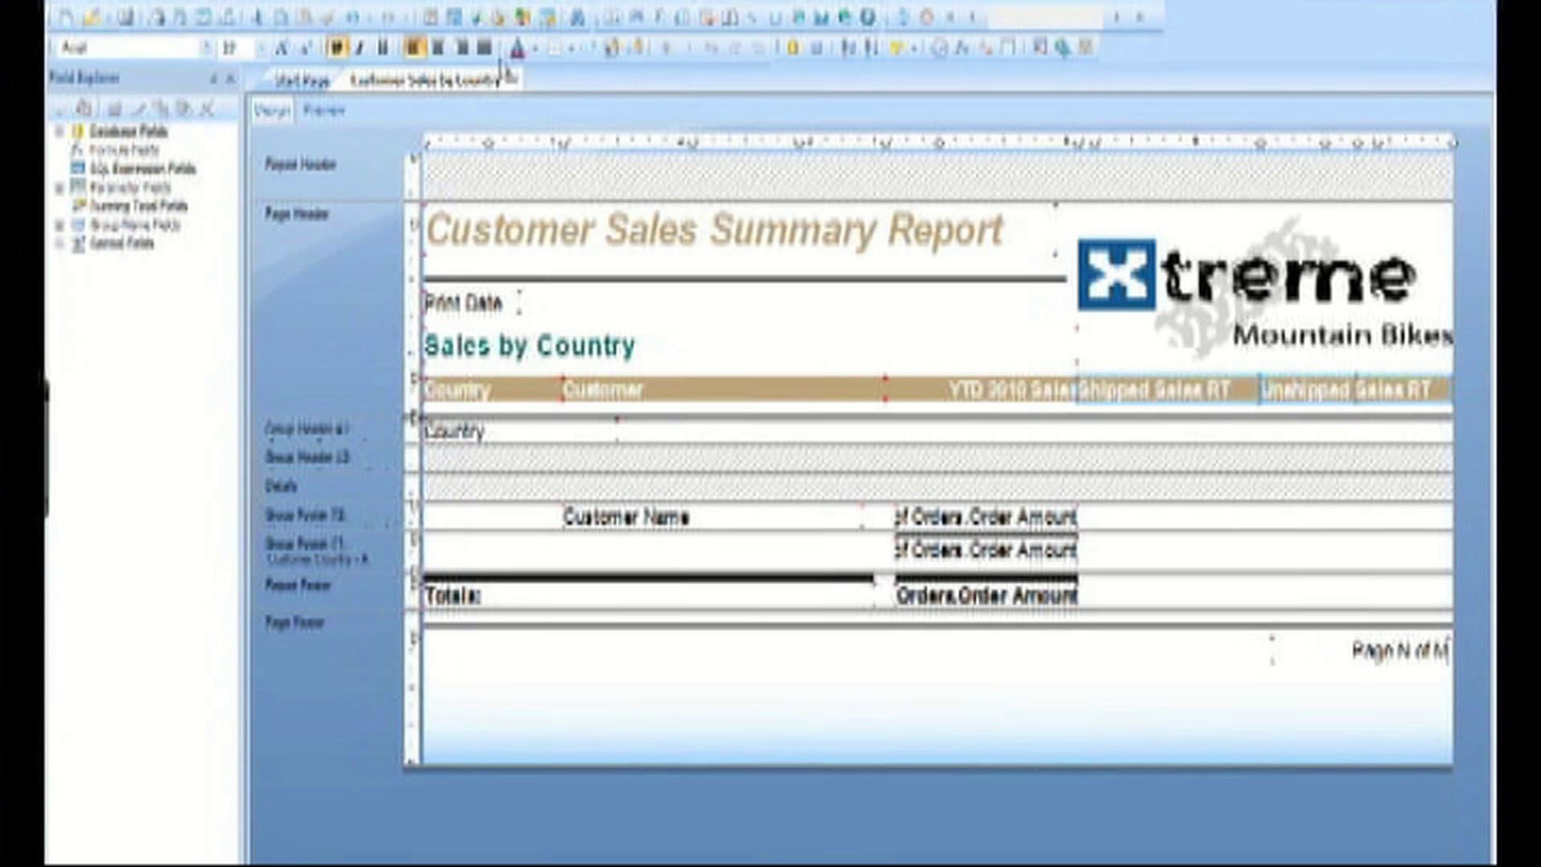
click(464, 48)
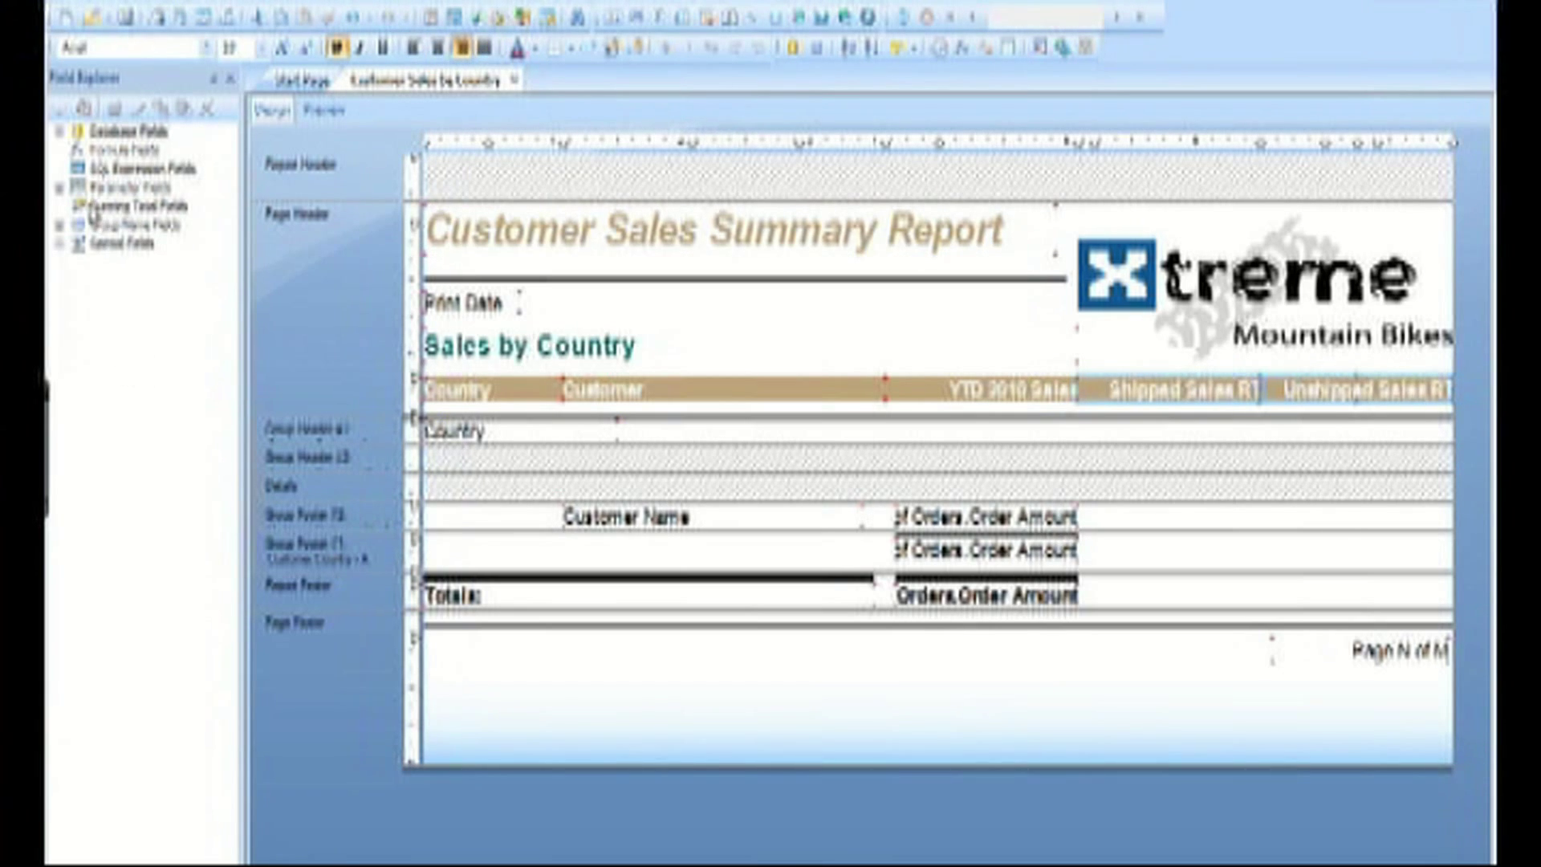
Create a Shipped Sales running total that sums Orders.Order Amount, evaluated by a formula condition
right_click(95, 205)
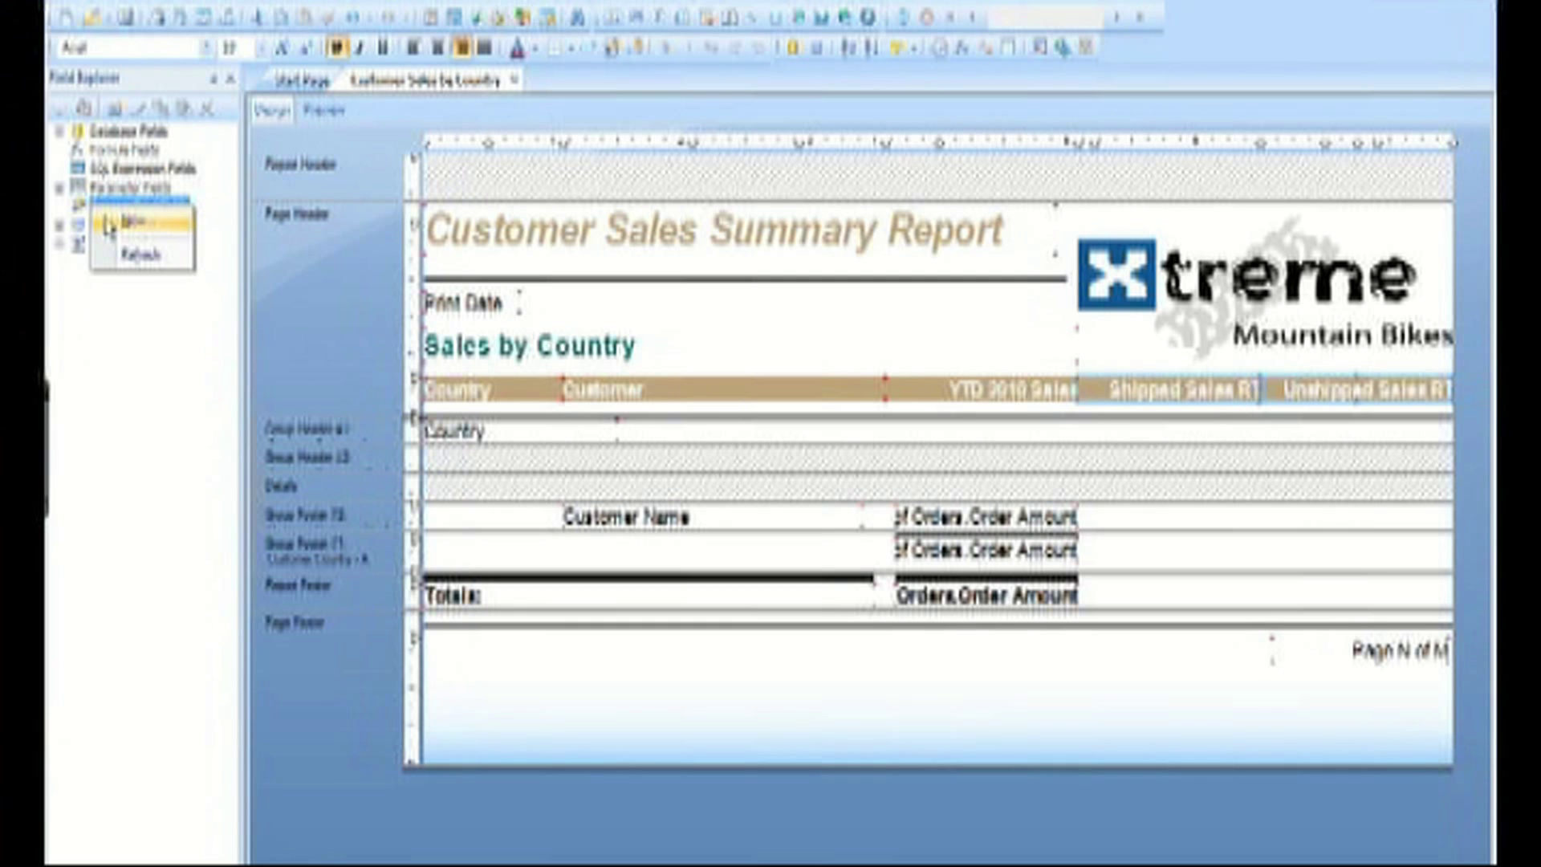
click(110, 225)
text(Bi)
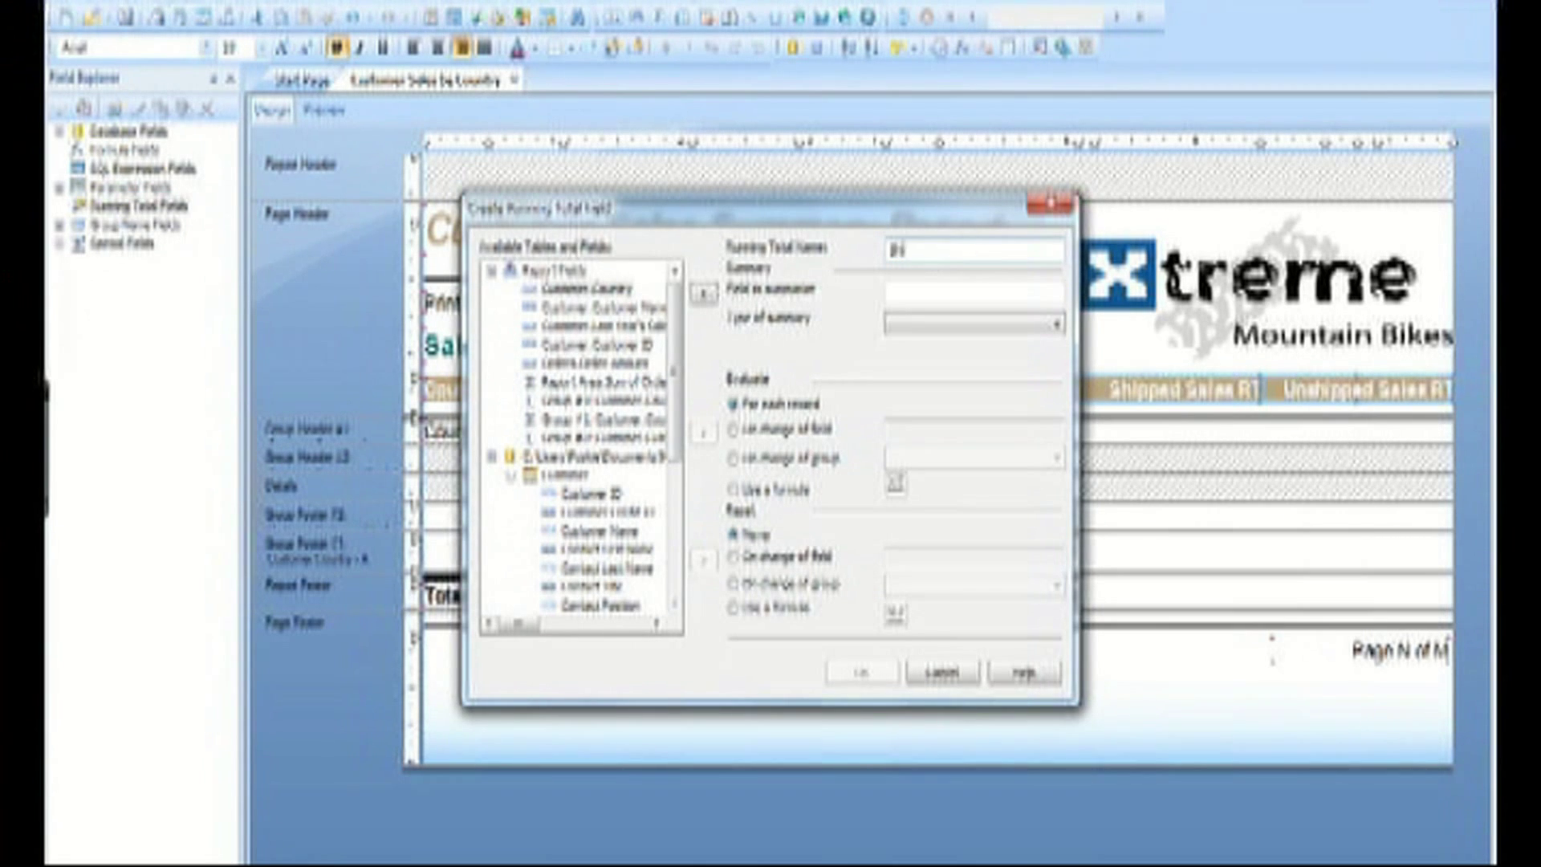
text(ipped Sales)
click(581, 365)
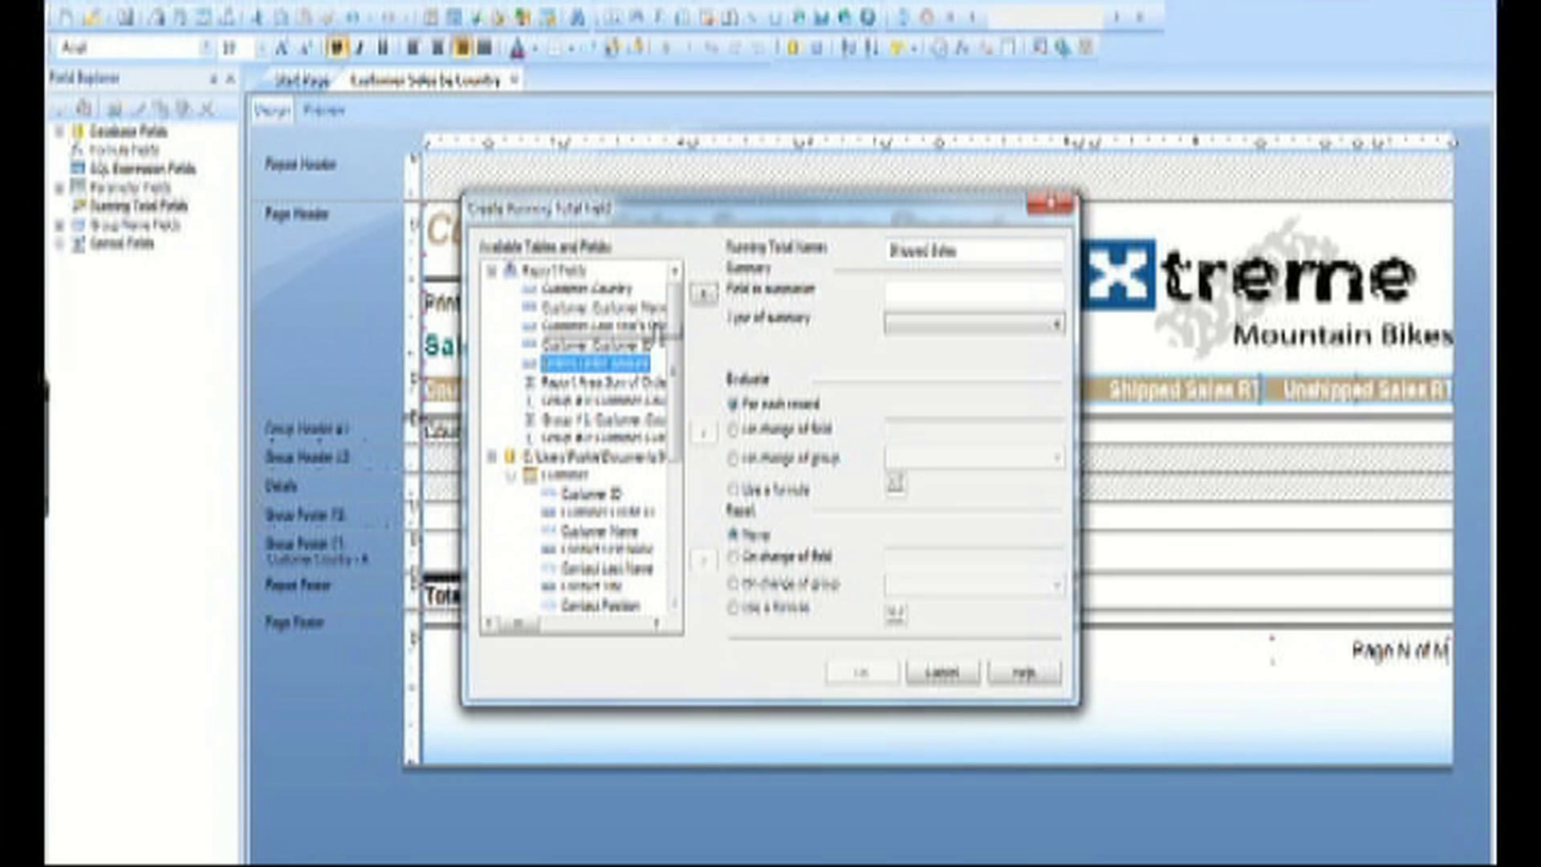
click(706, 295)
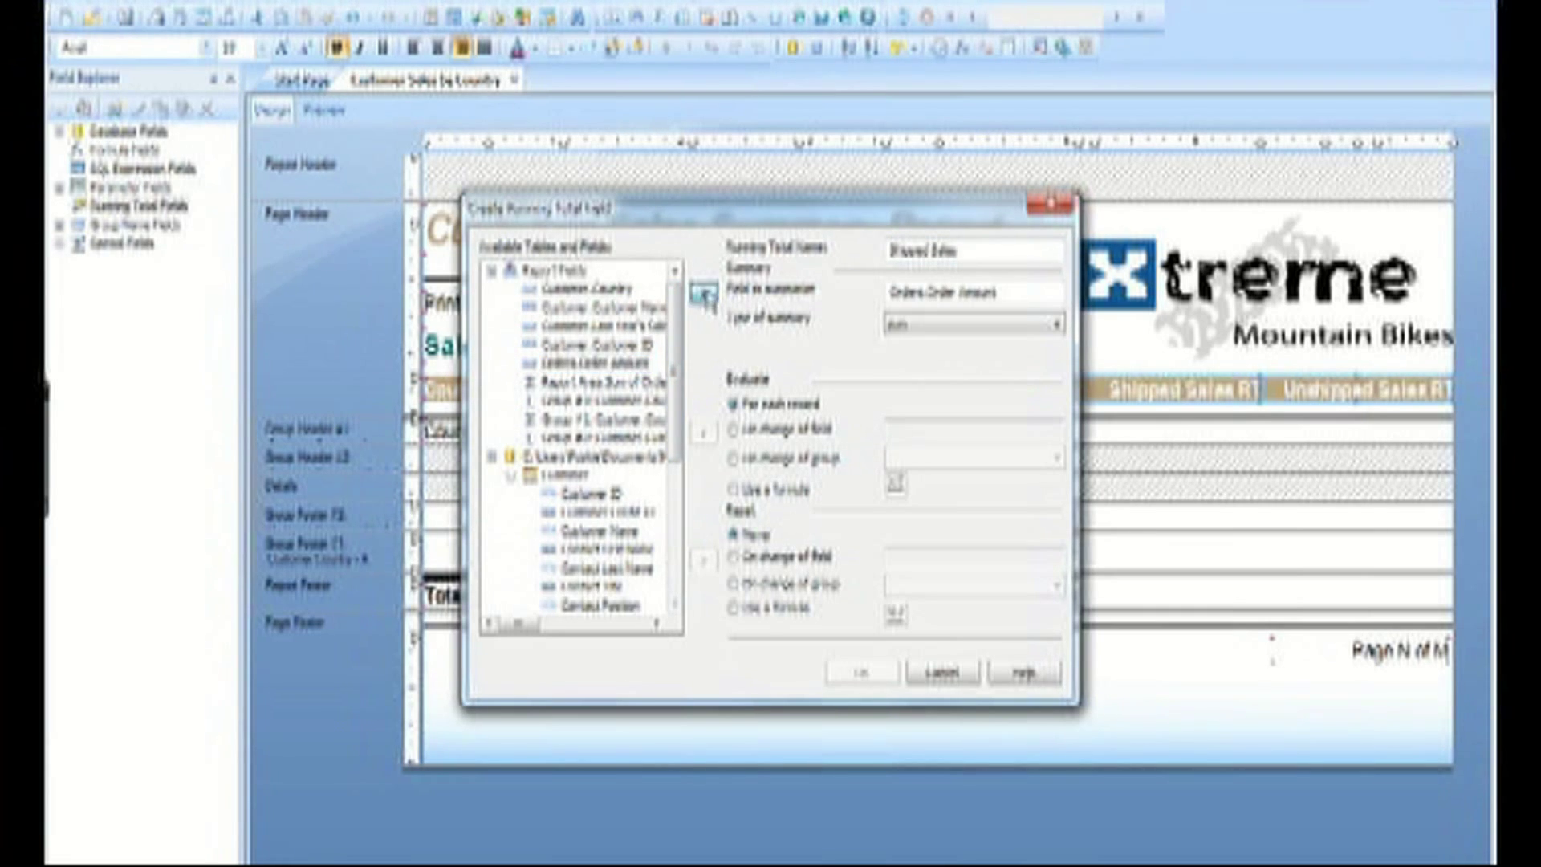
click(924, 329)
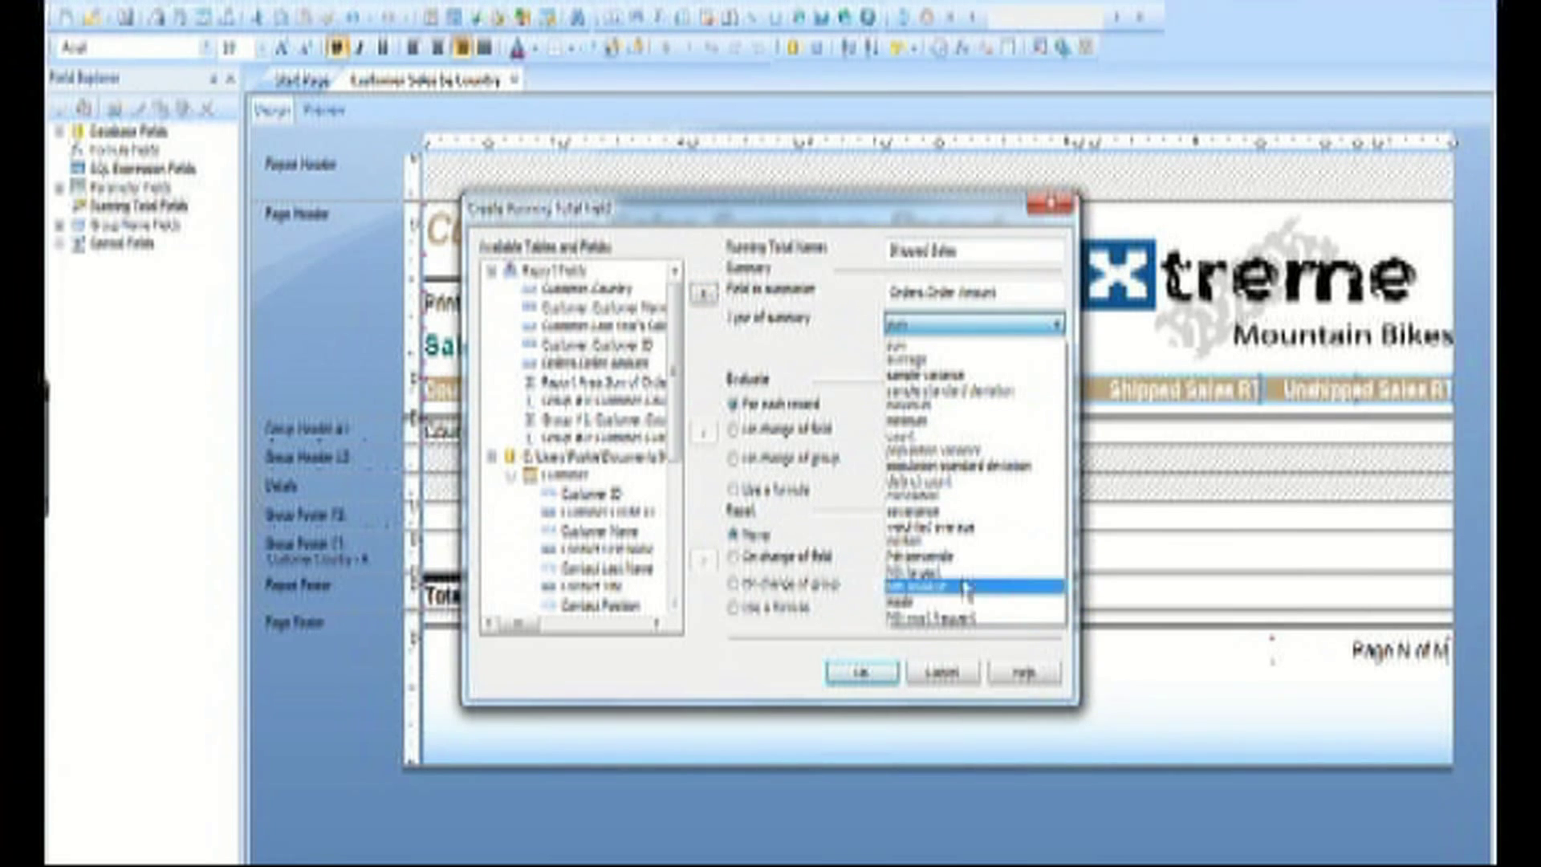
click(945, 345)
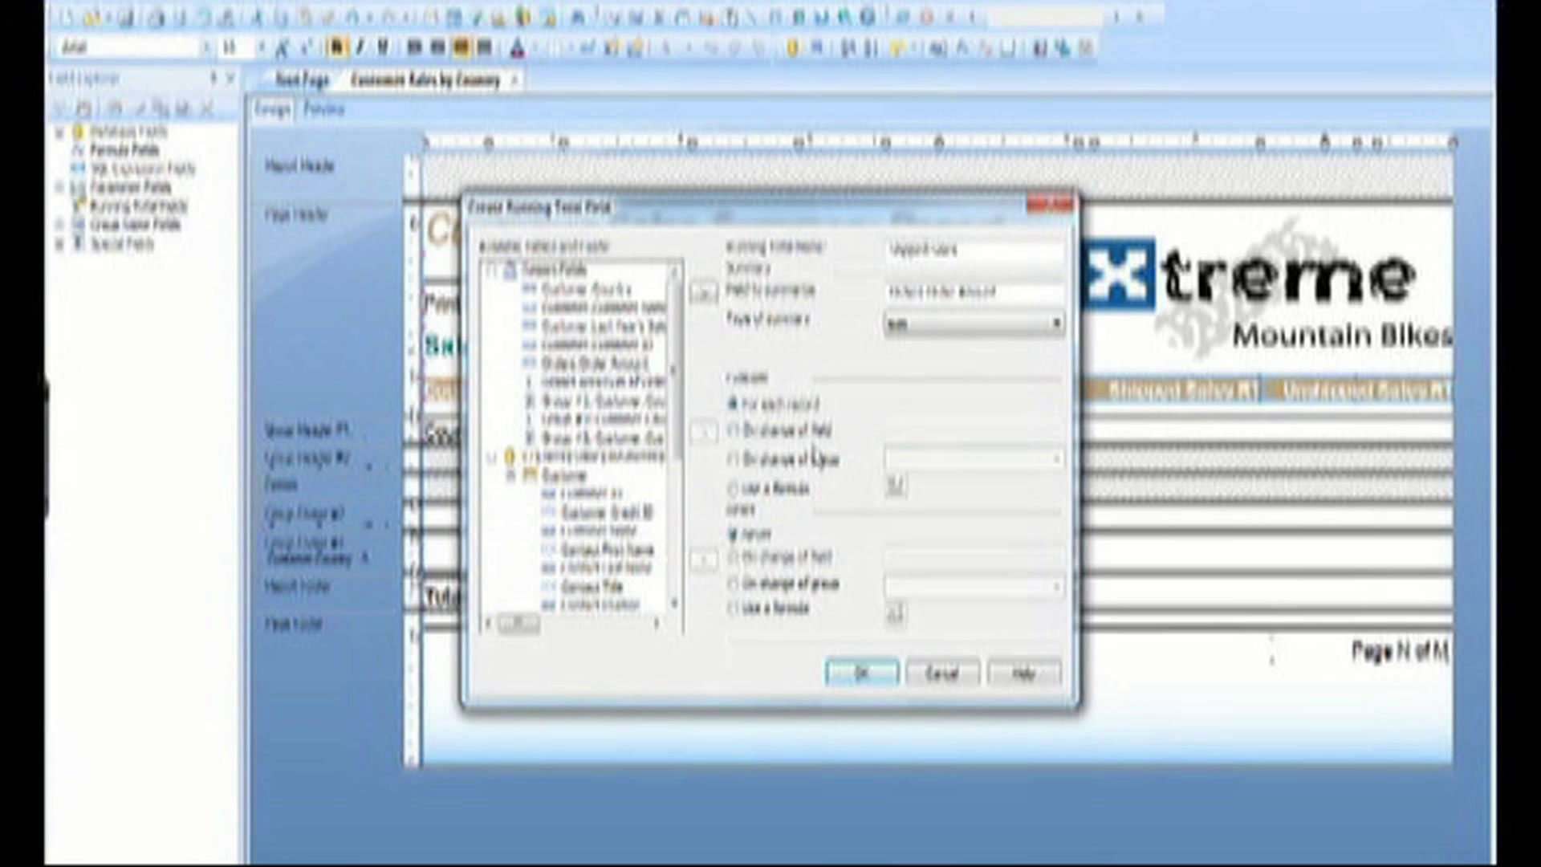
click(787, 493)
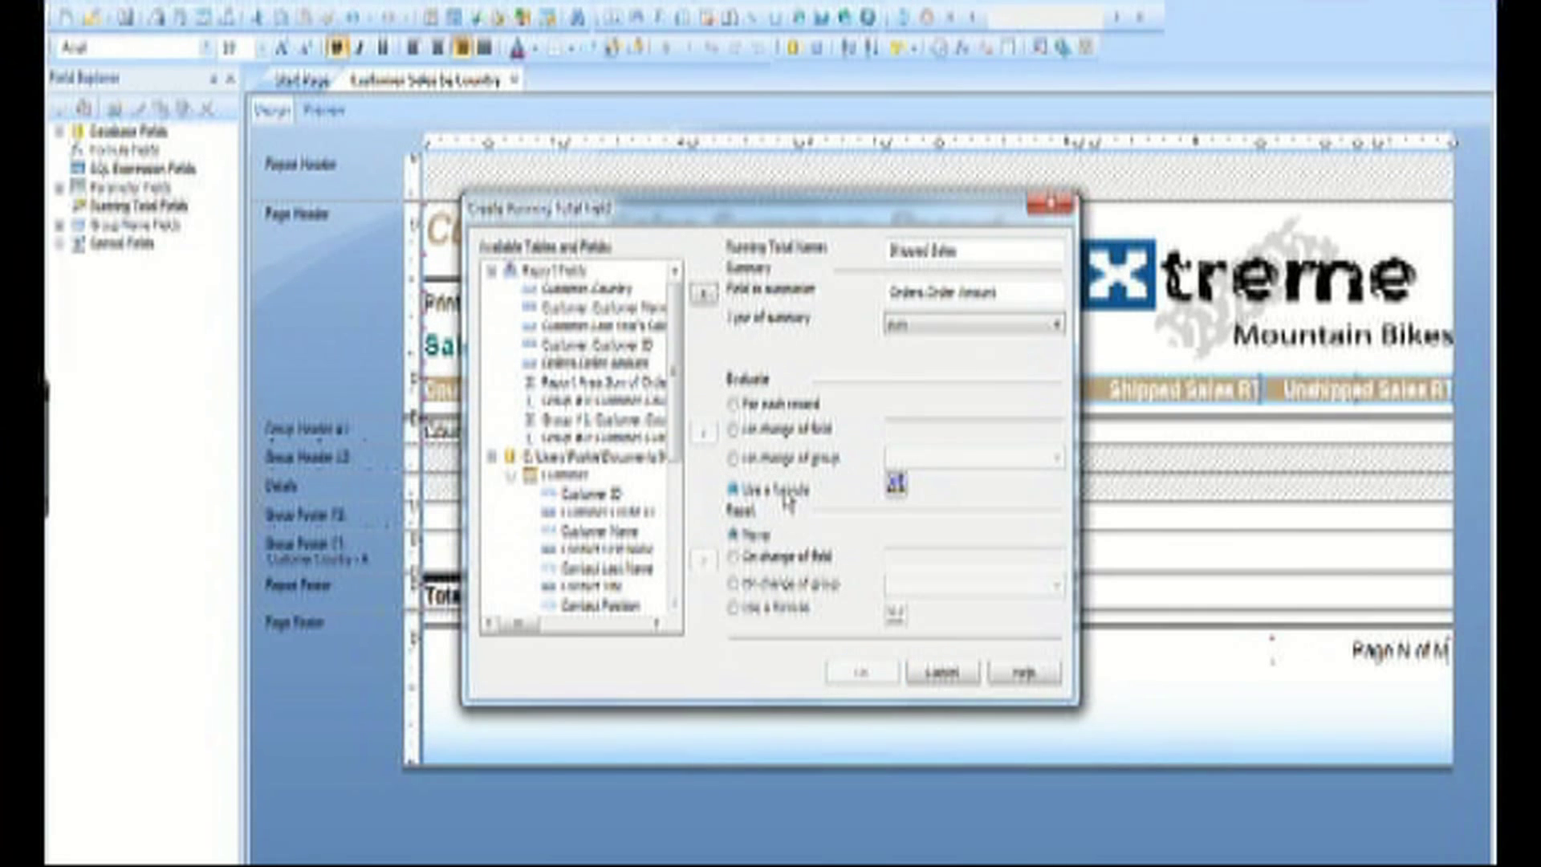
click(897, 487)
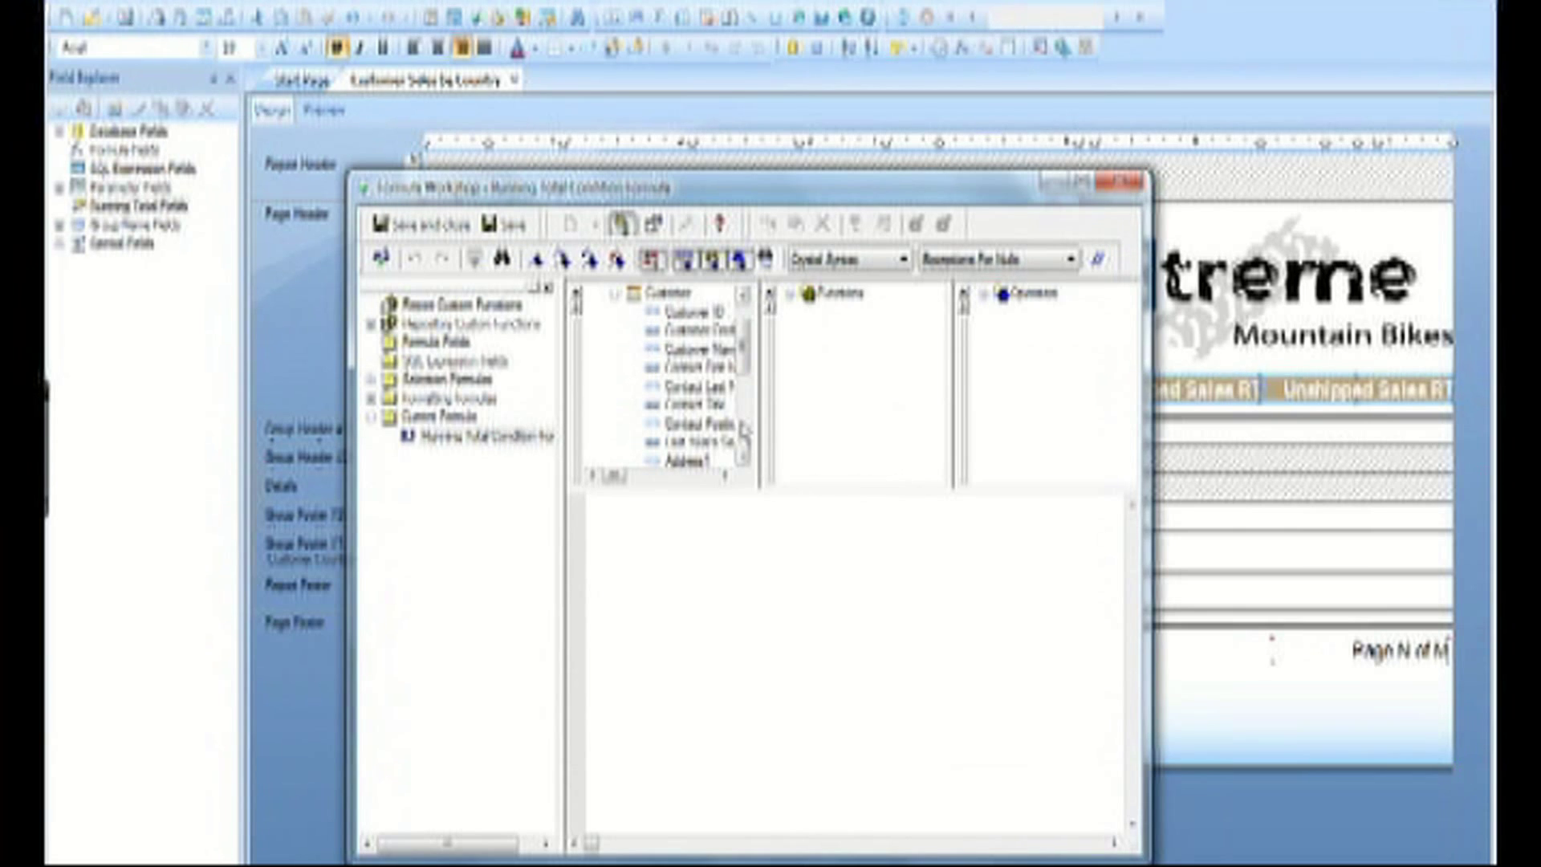
Set the evaluation formula to {Orders.Shipped} = True and save it
click(743, 433)
click(743, 433)
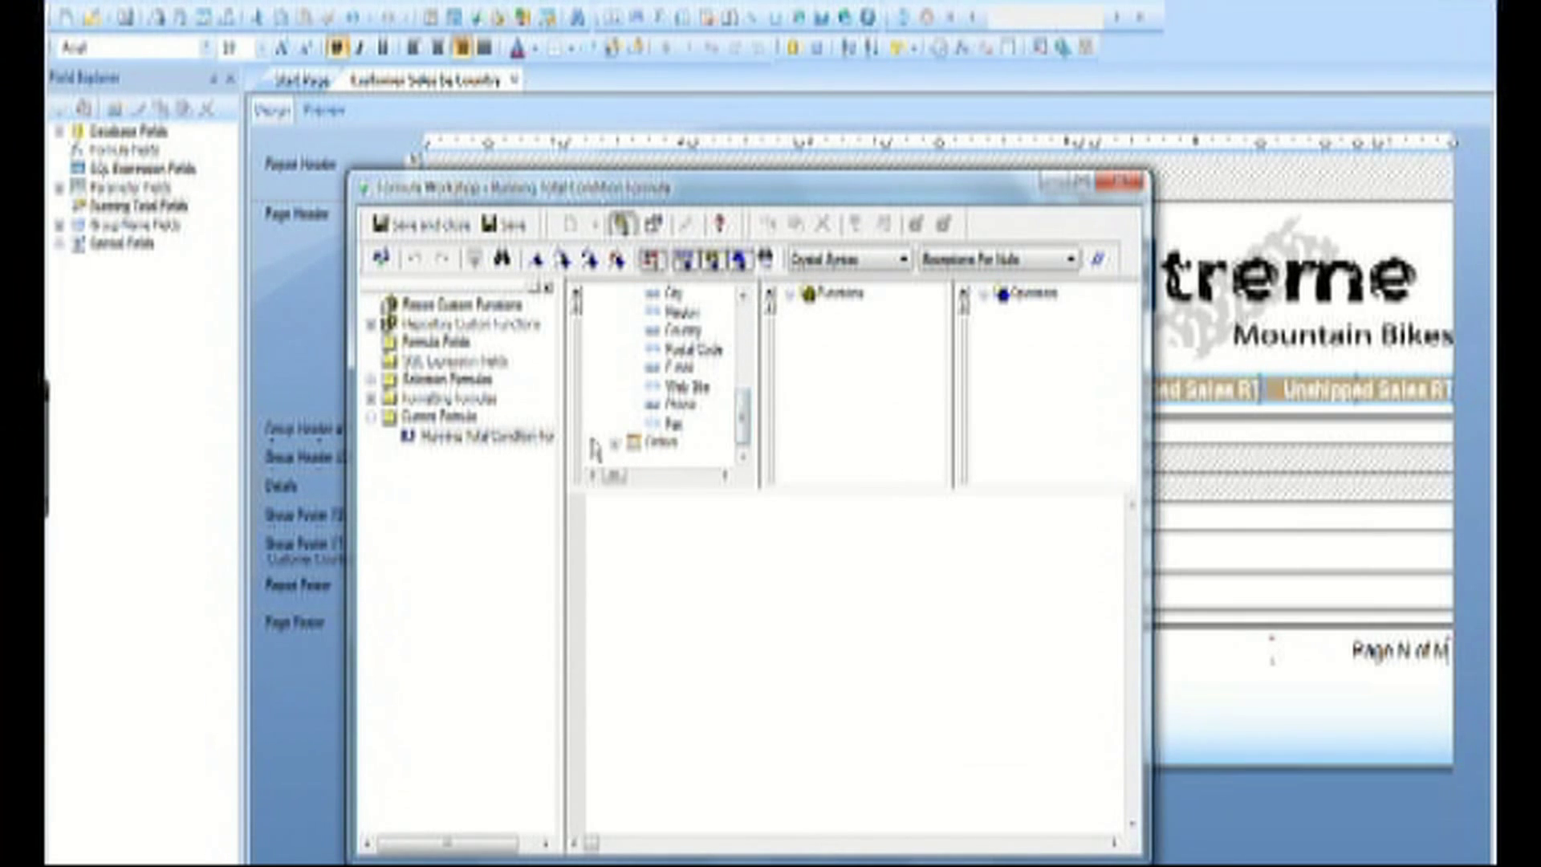
click(615, 443)
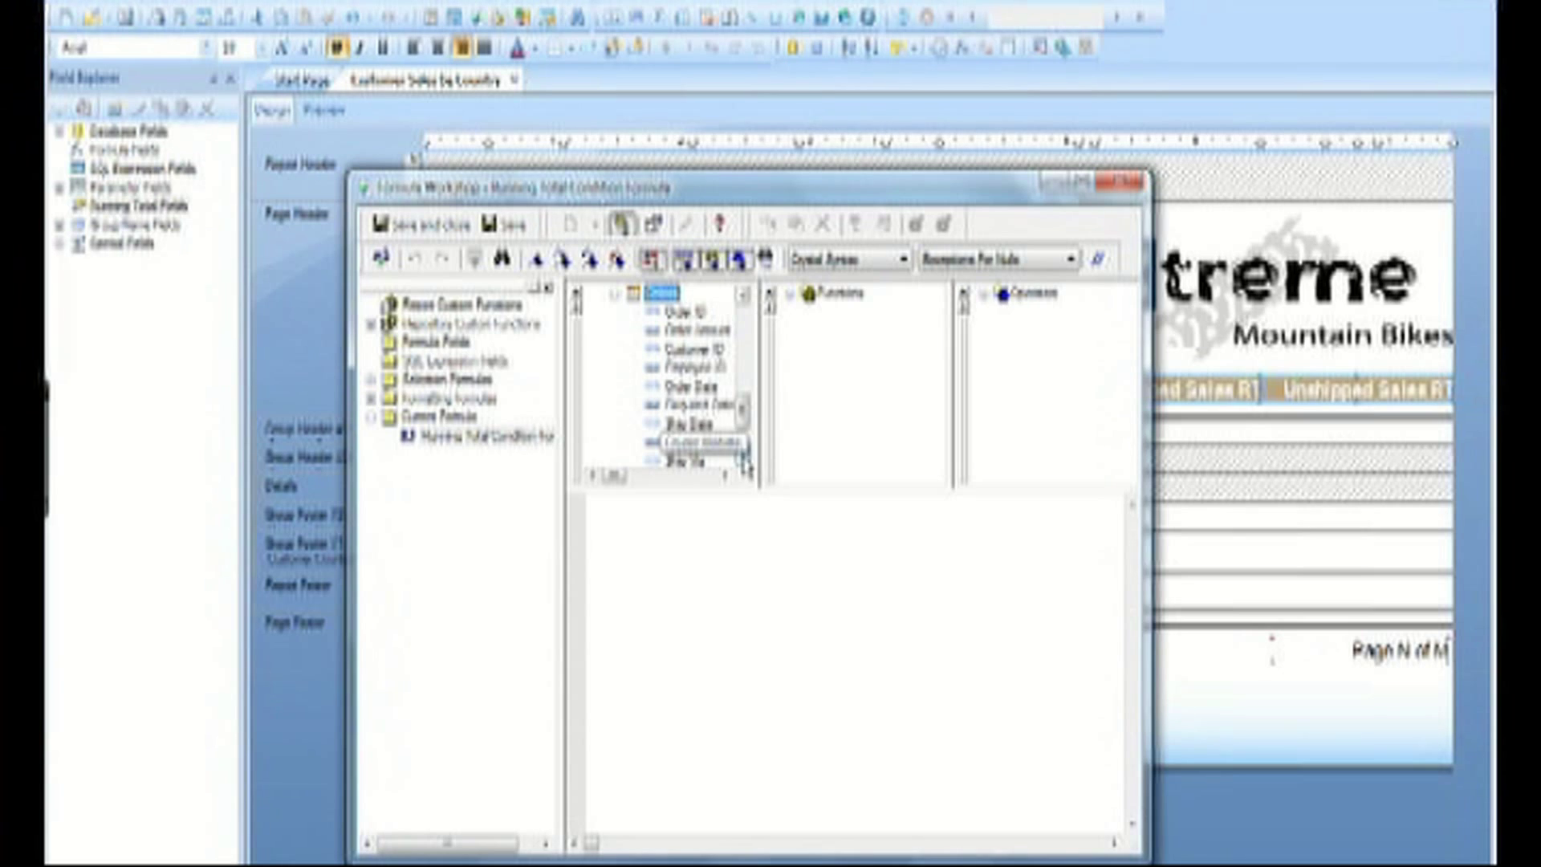
click(743, 459)
click(743, 459)
double_click(688, 443)
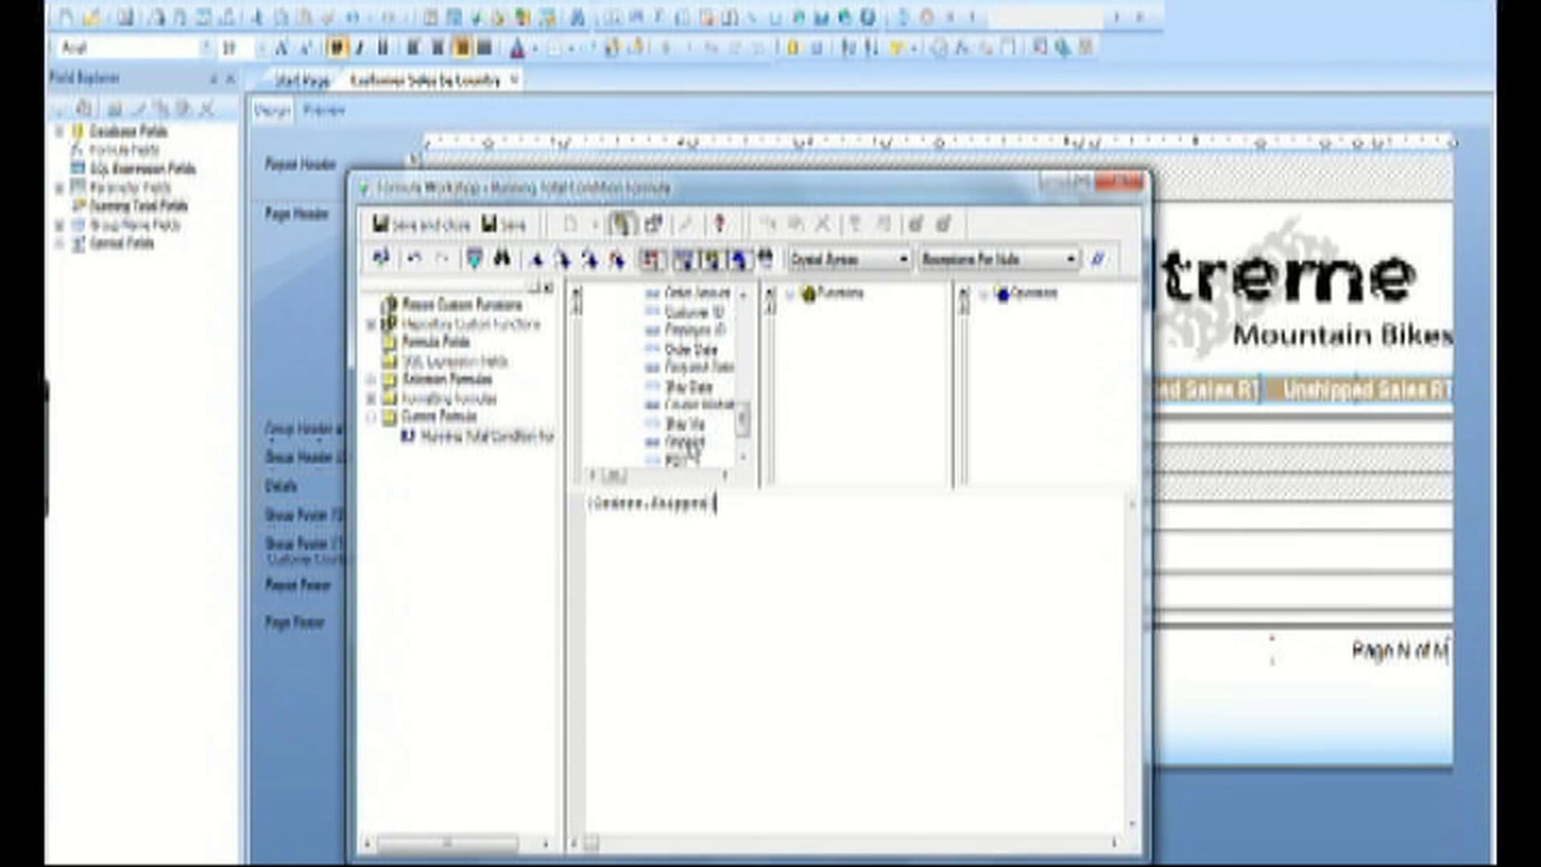
text(= True)
click(399, 229)
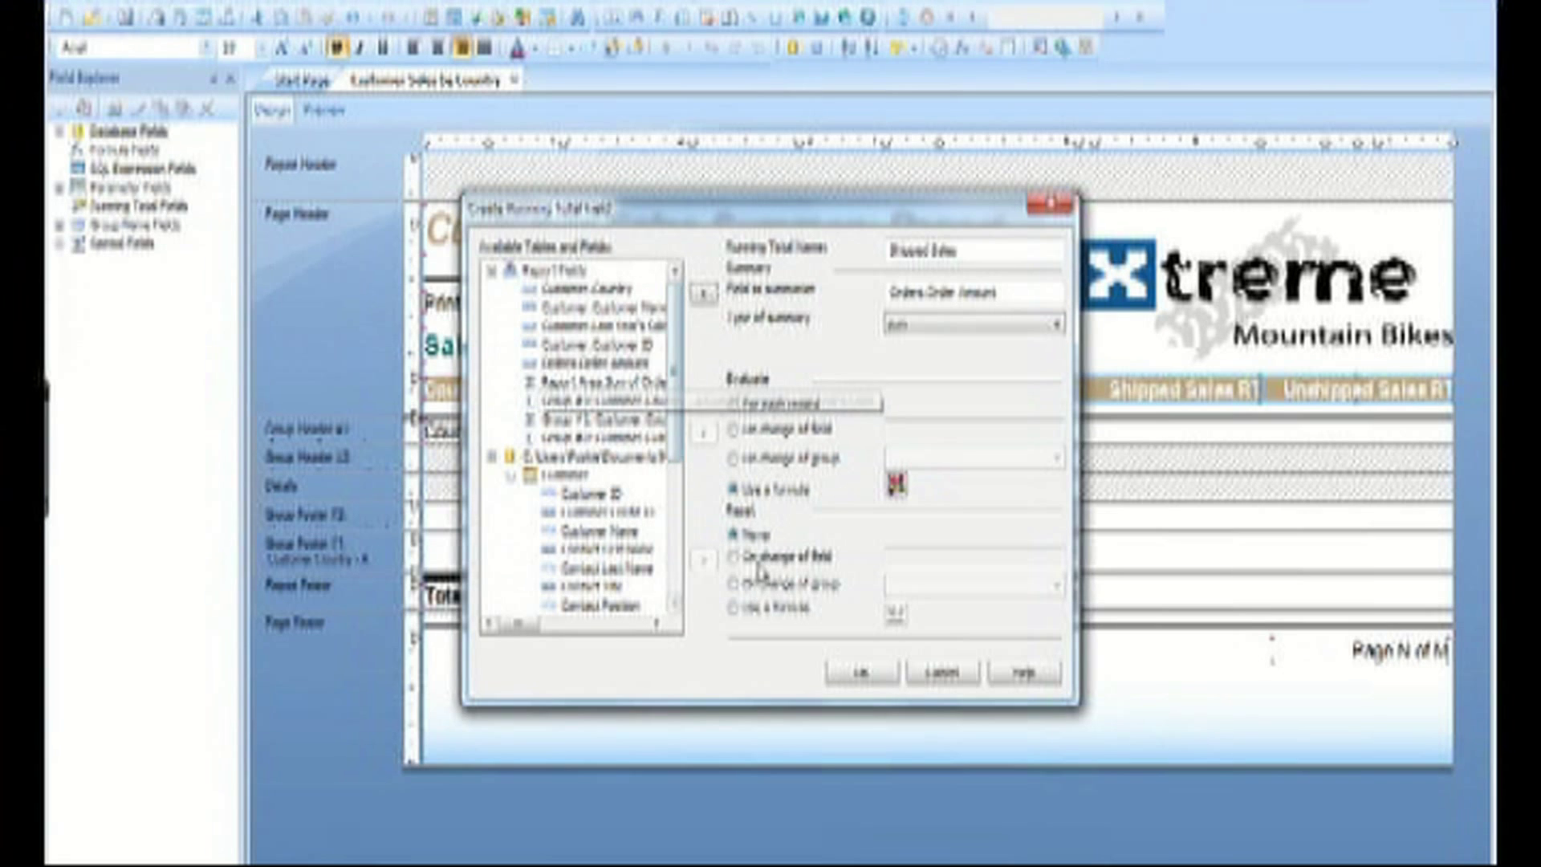
Reset Shipped Sales on change of the Customer.Country group and confirm the running total
click(803, 584)
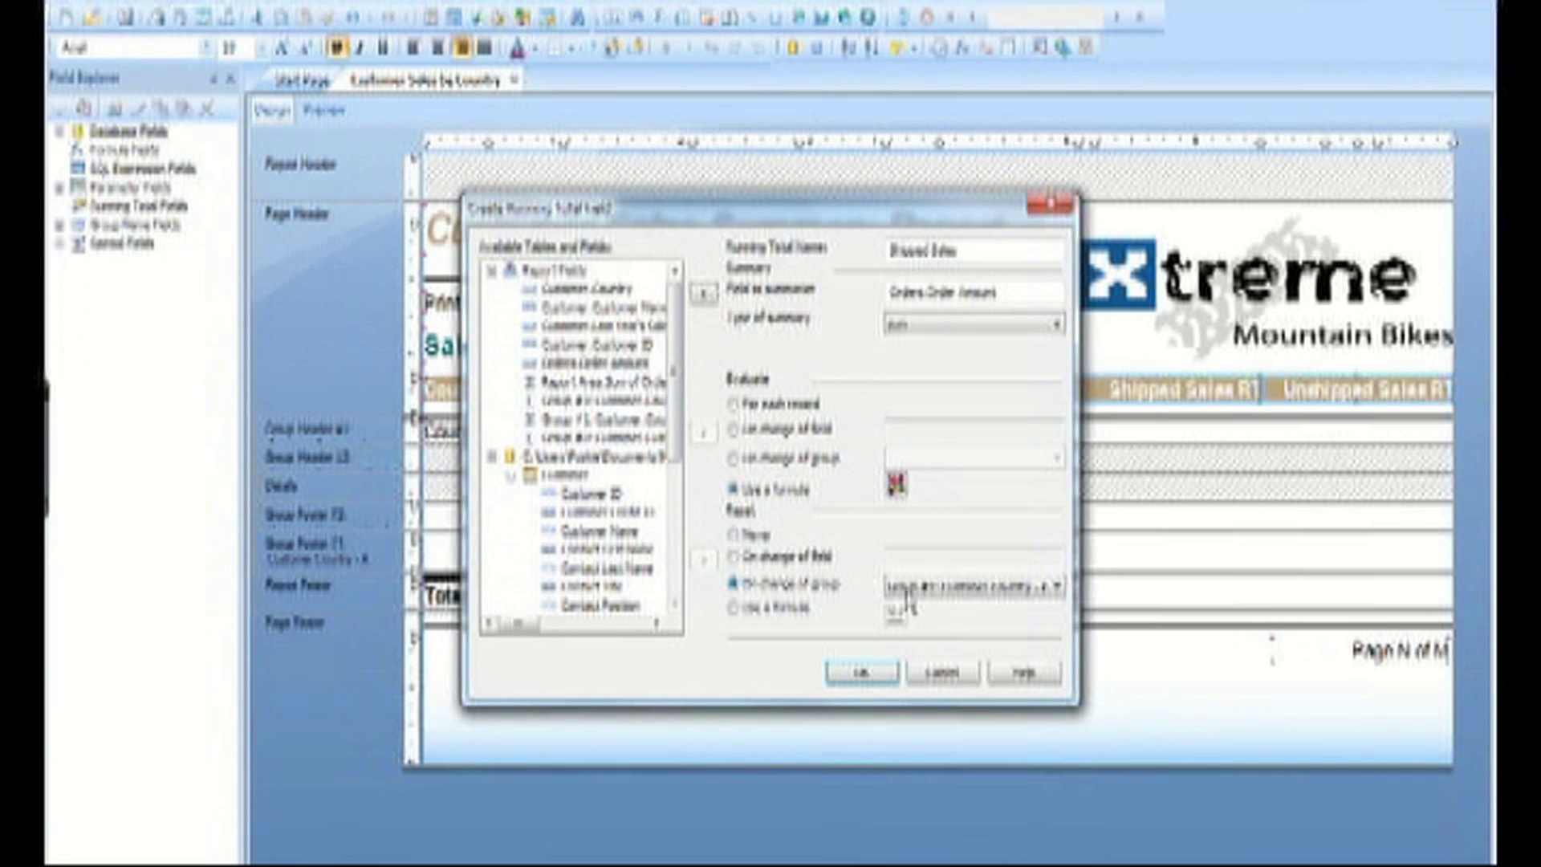
click(927, 588)
click(931, 602)
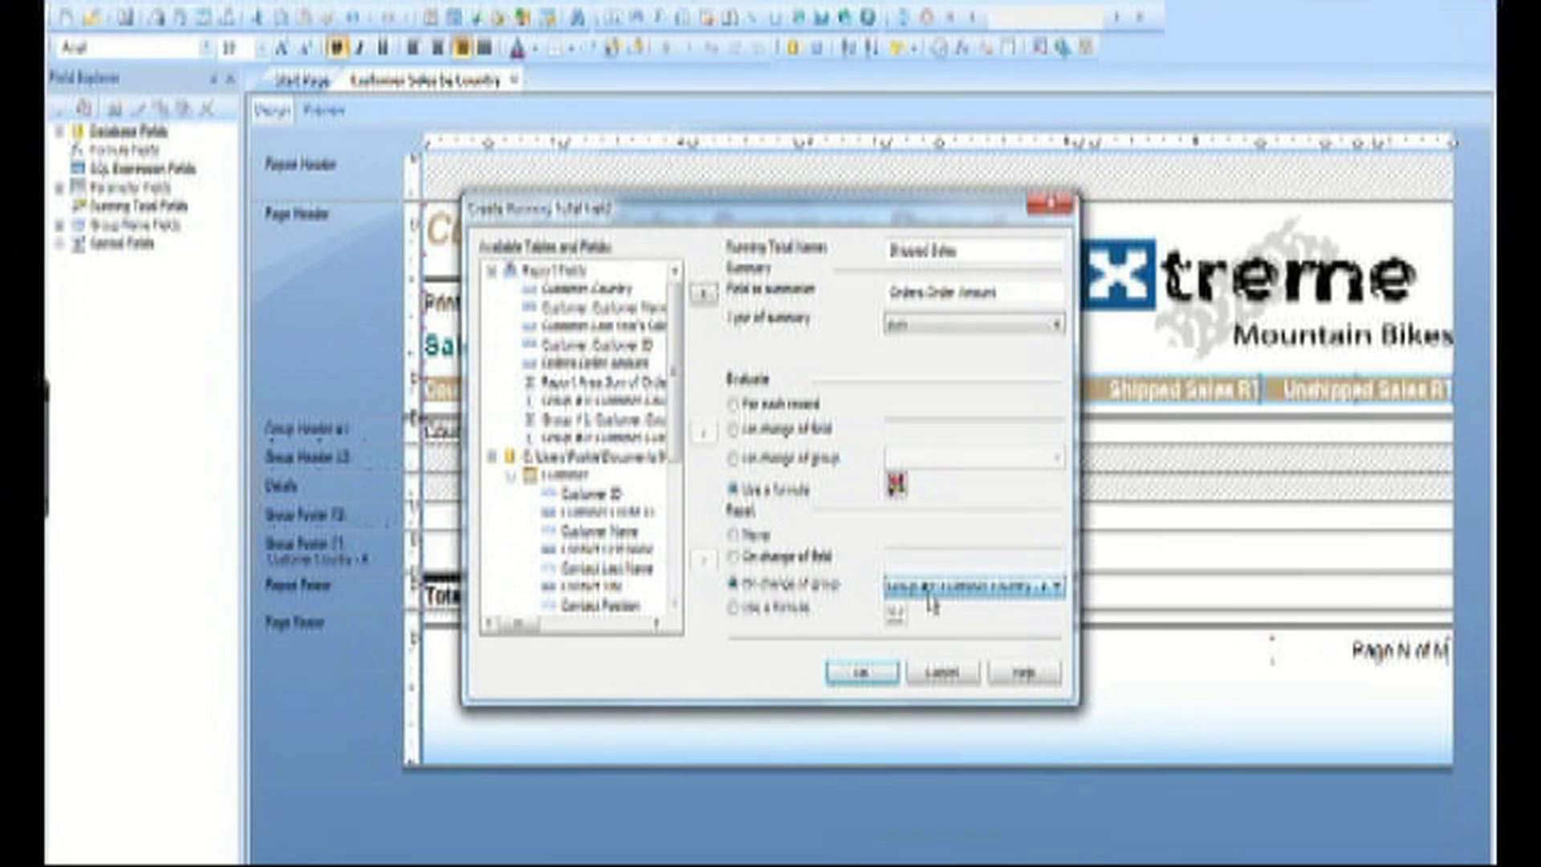
click(884, 681)
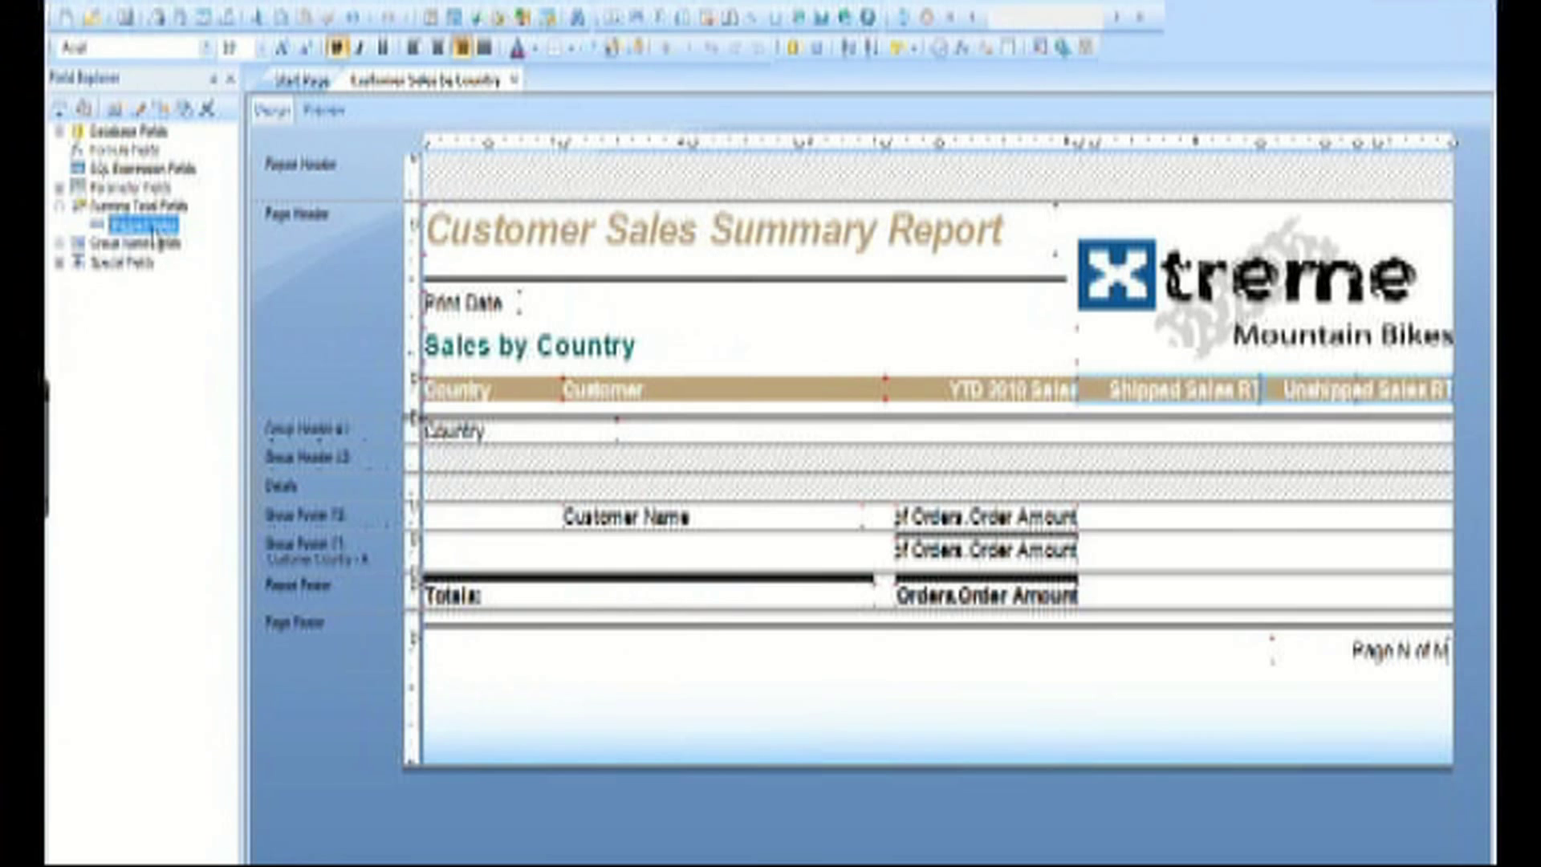
Place Shipped Sales in both group footers, widen it, and give the country total a top border
drag(147, 227, 1098, 520)
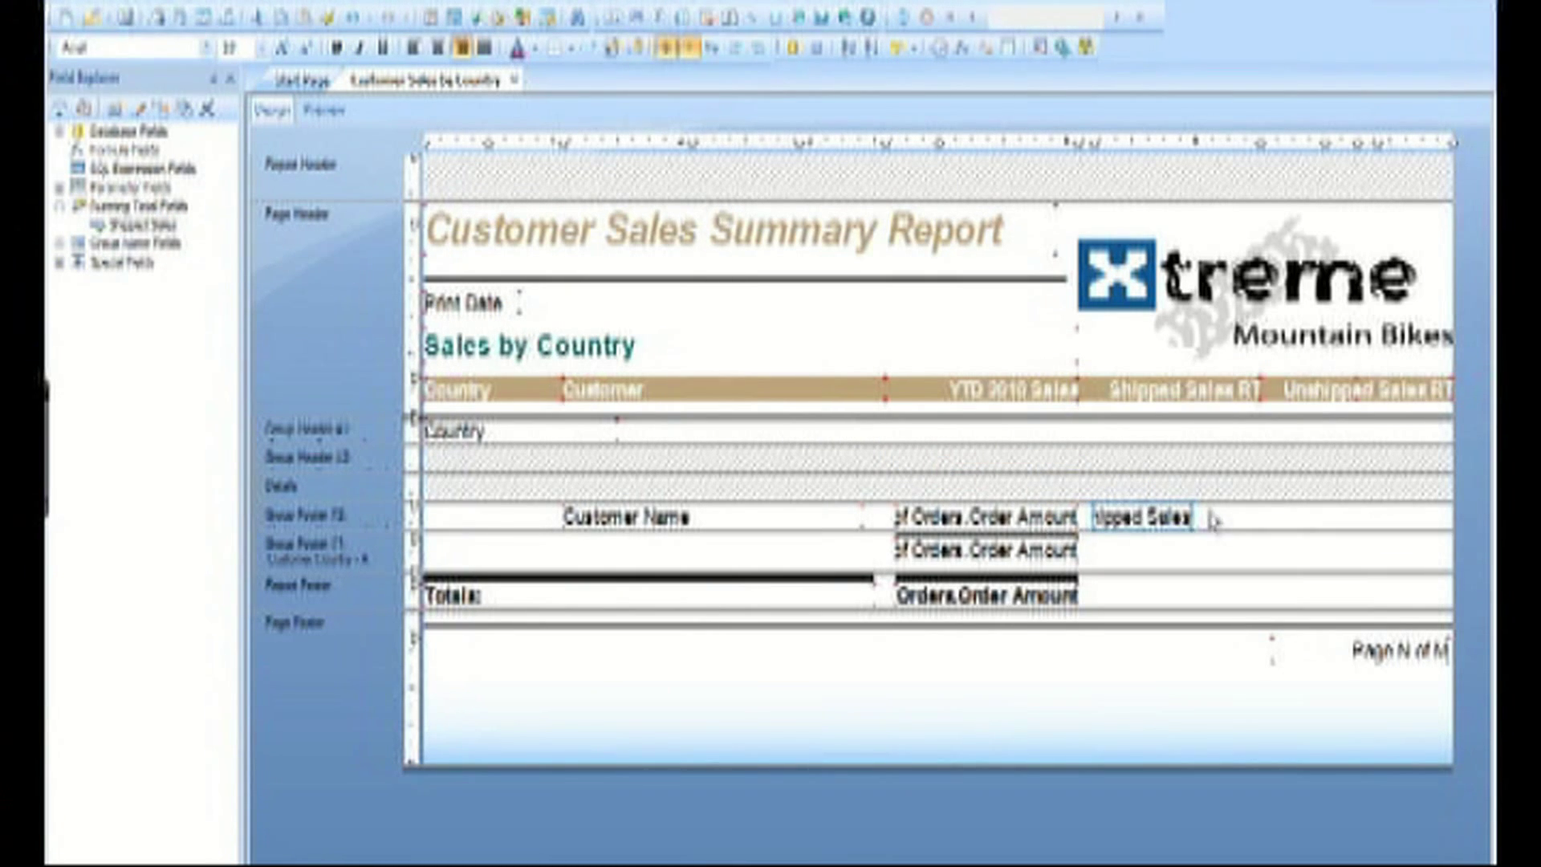
drag(1195, 517, 1262, 516)
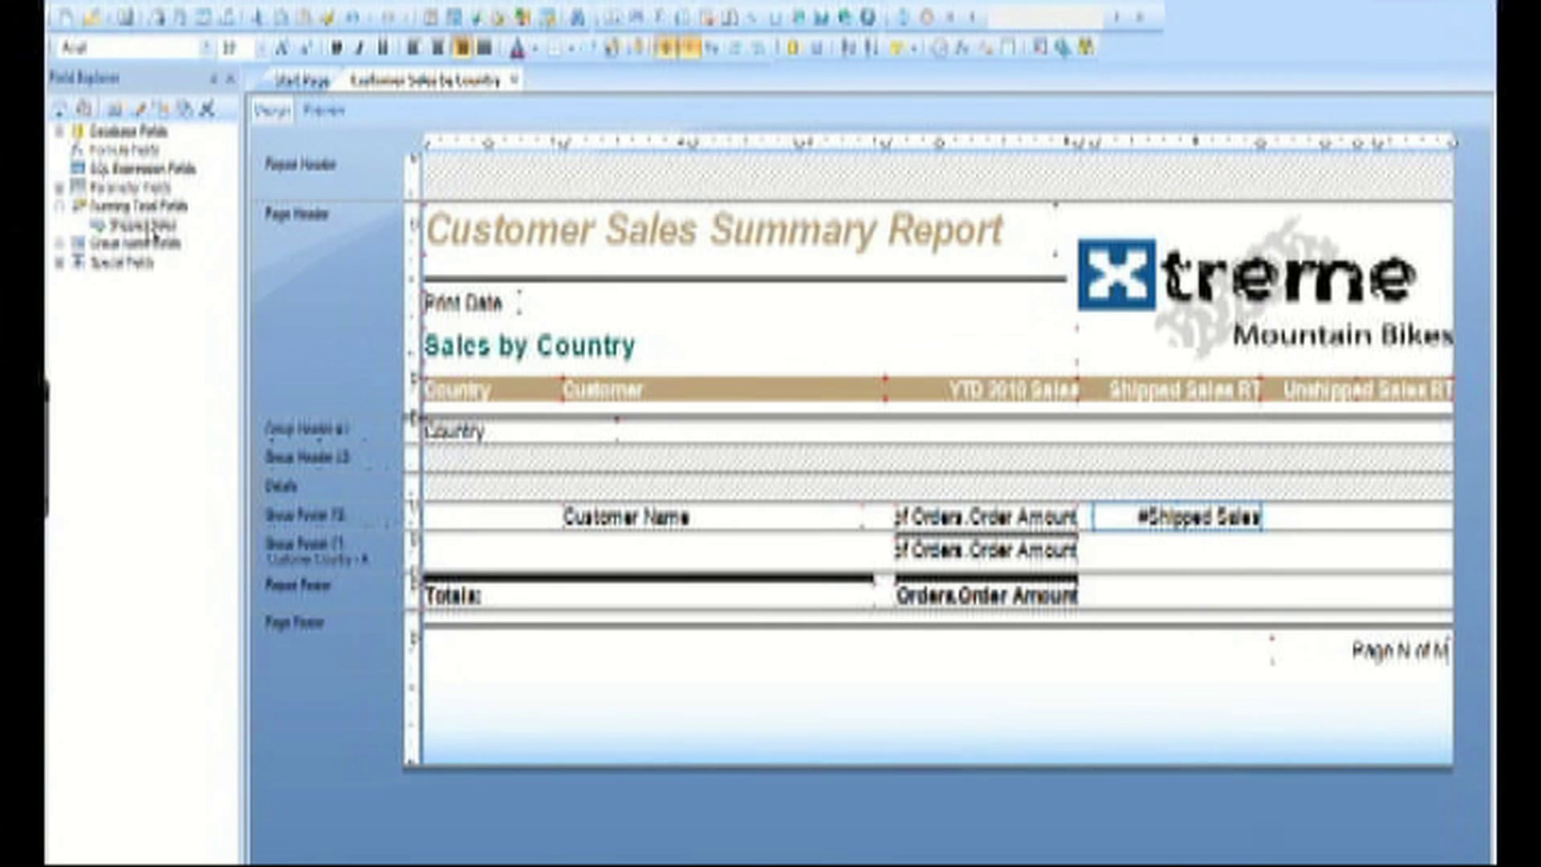
drag(143, 226, 1103, 551)
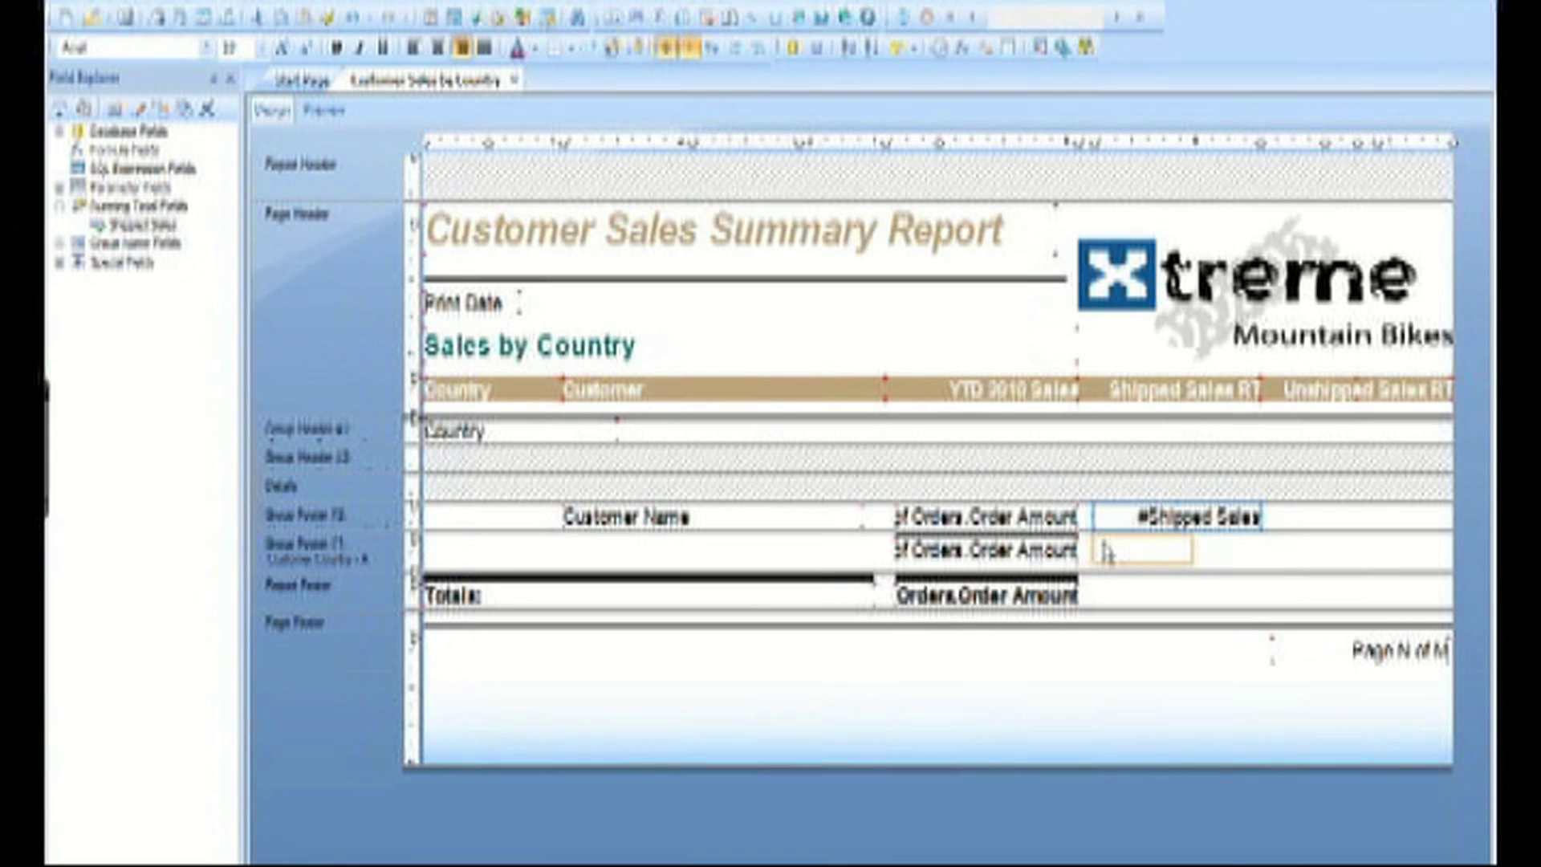
drag(1106, 552, 1098, 549)
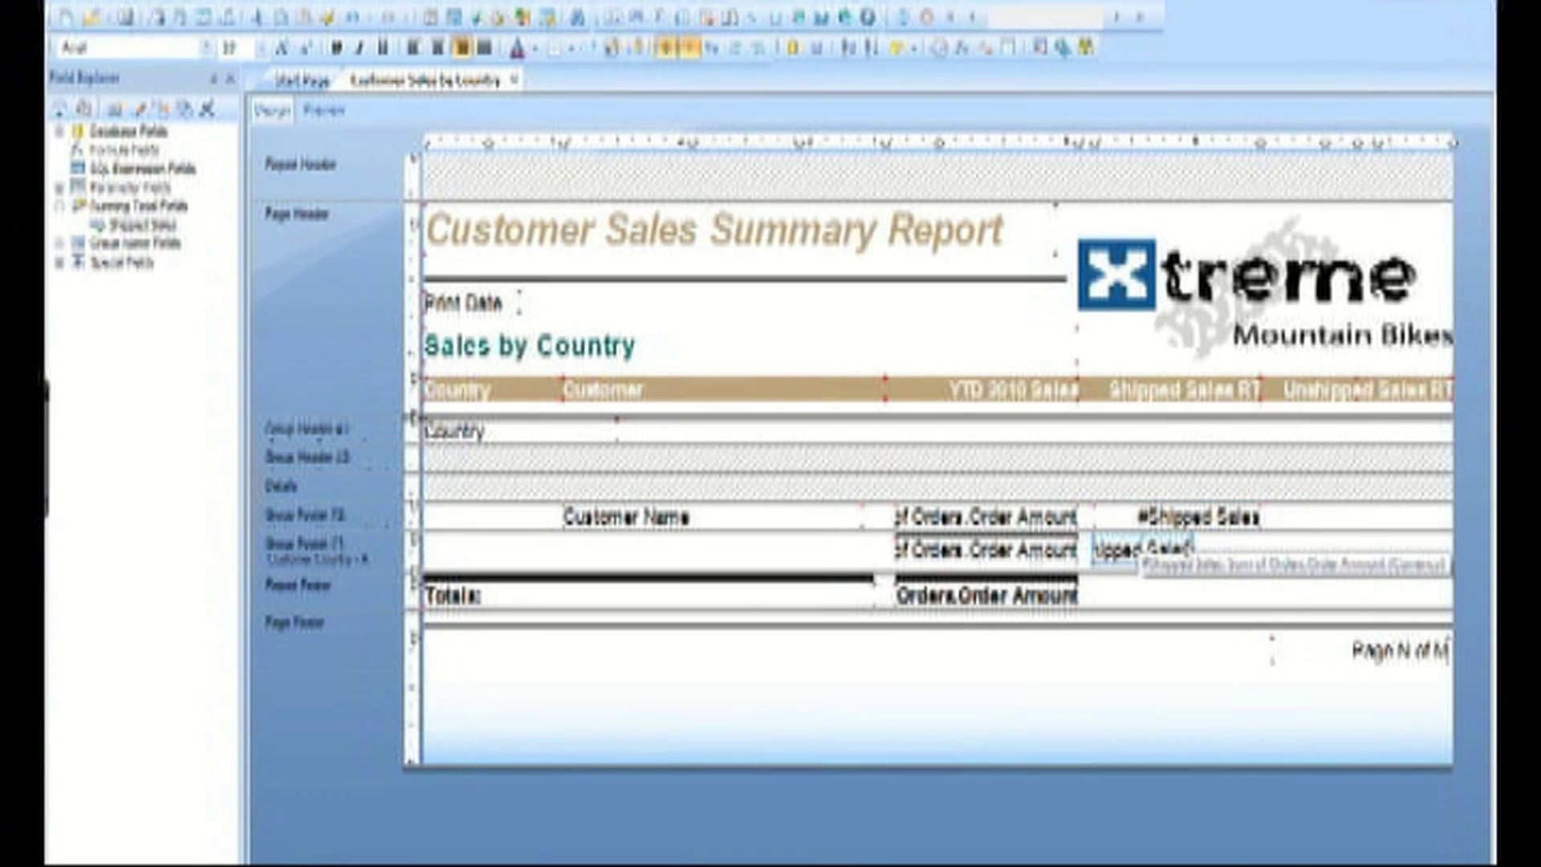
drag(1192, 550, 1270, 560)
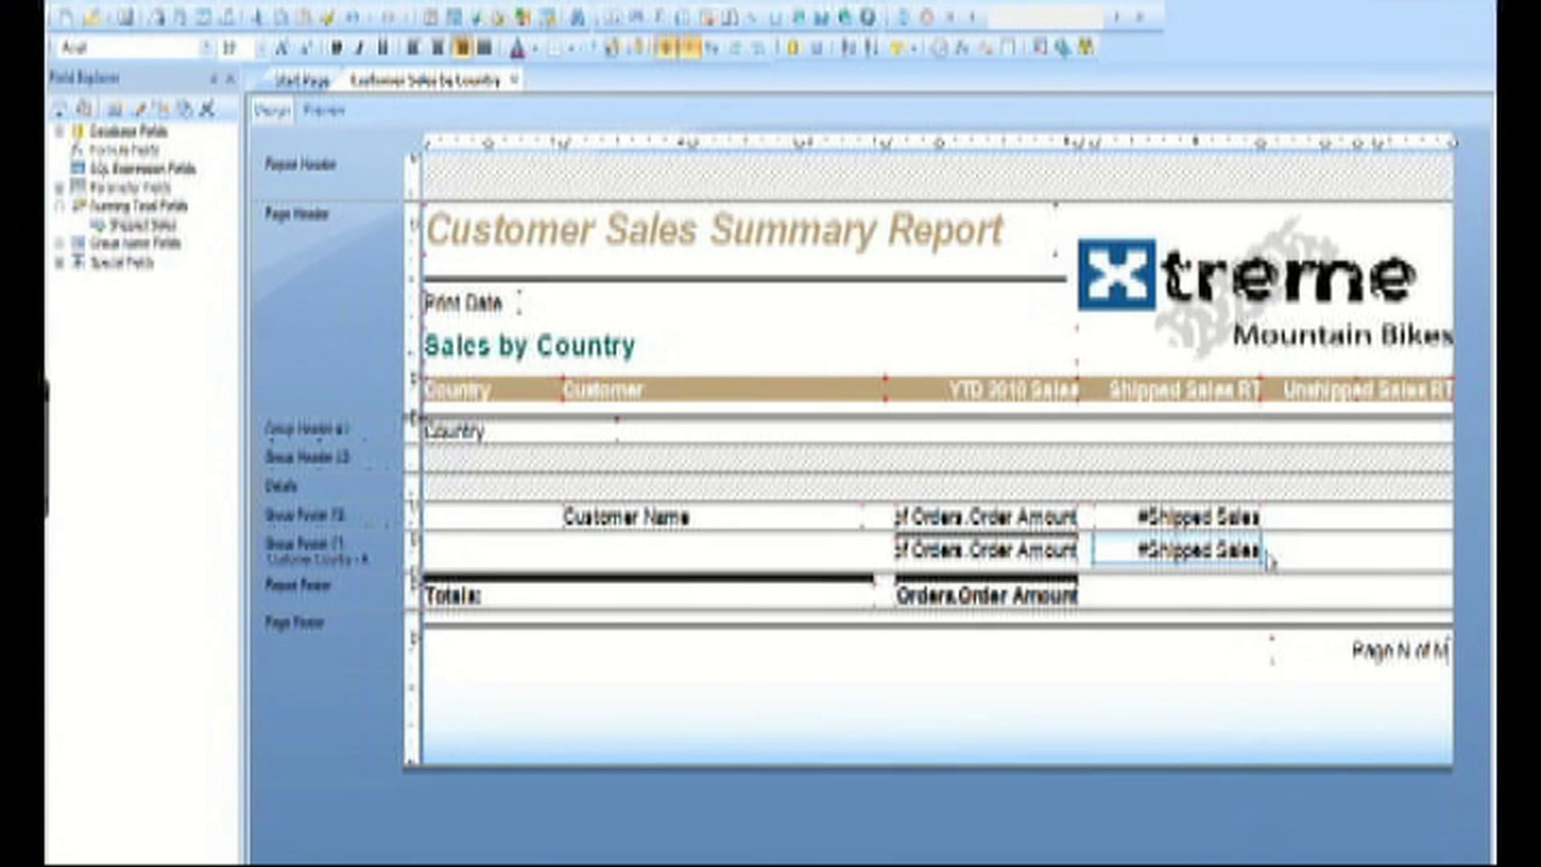
click(573, 50)
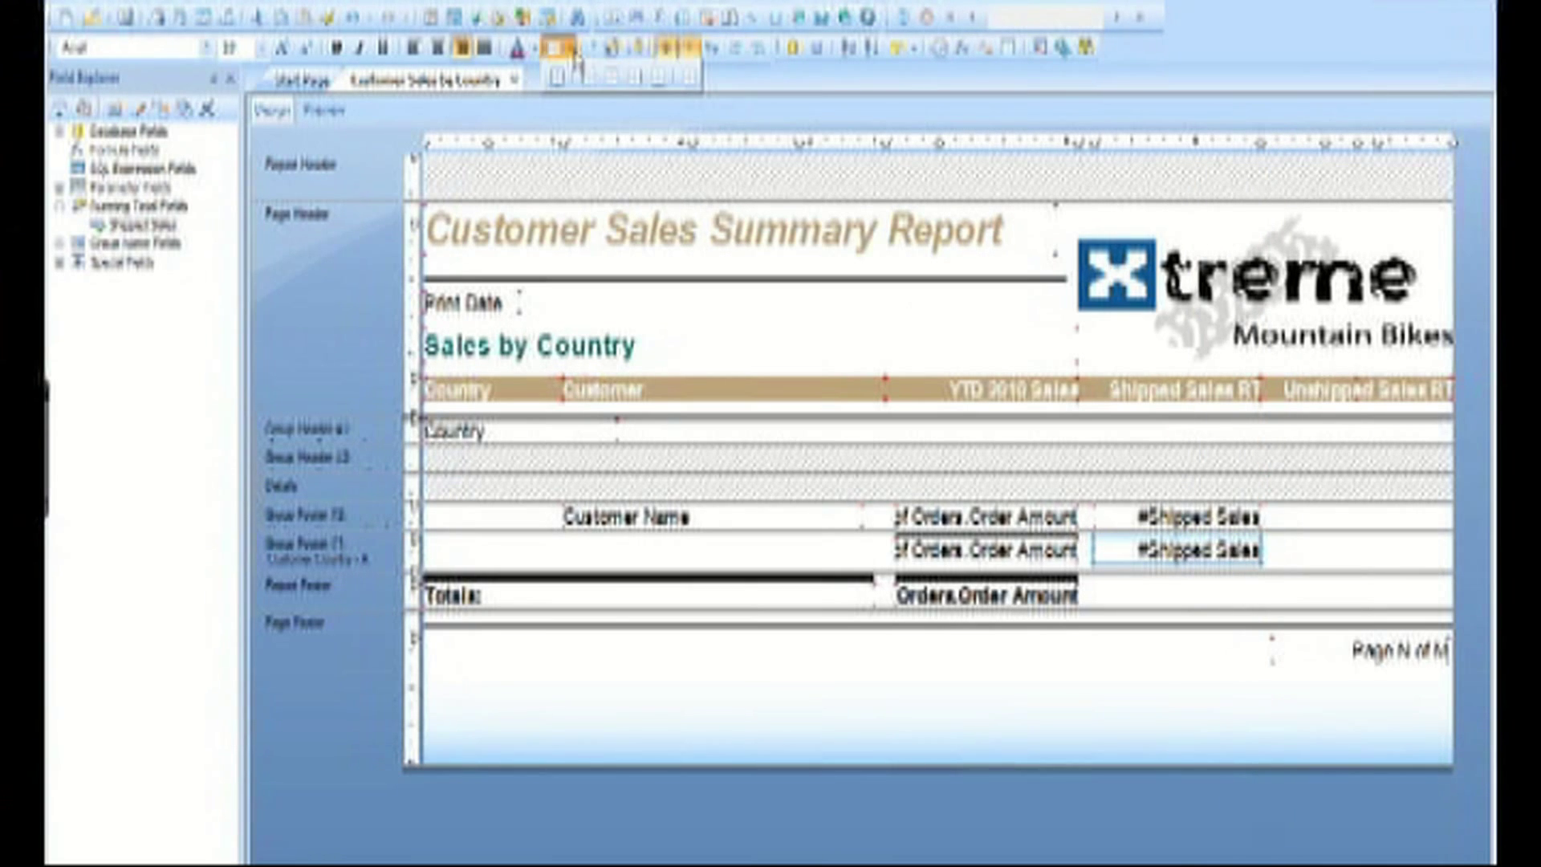
click(611, 78)
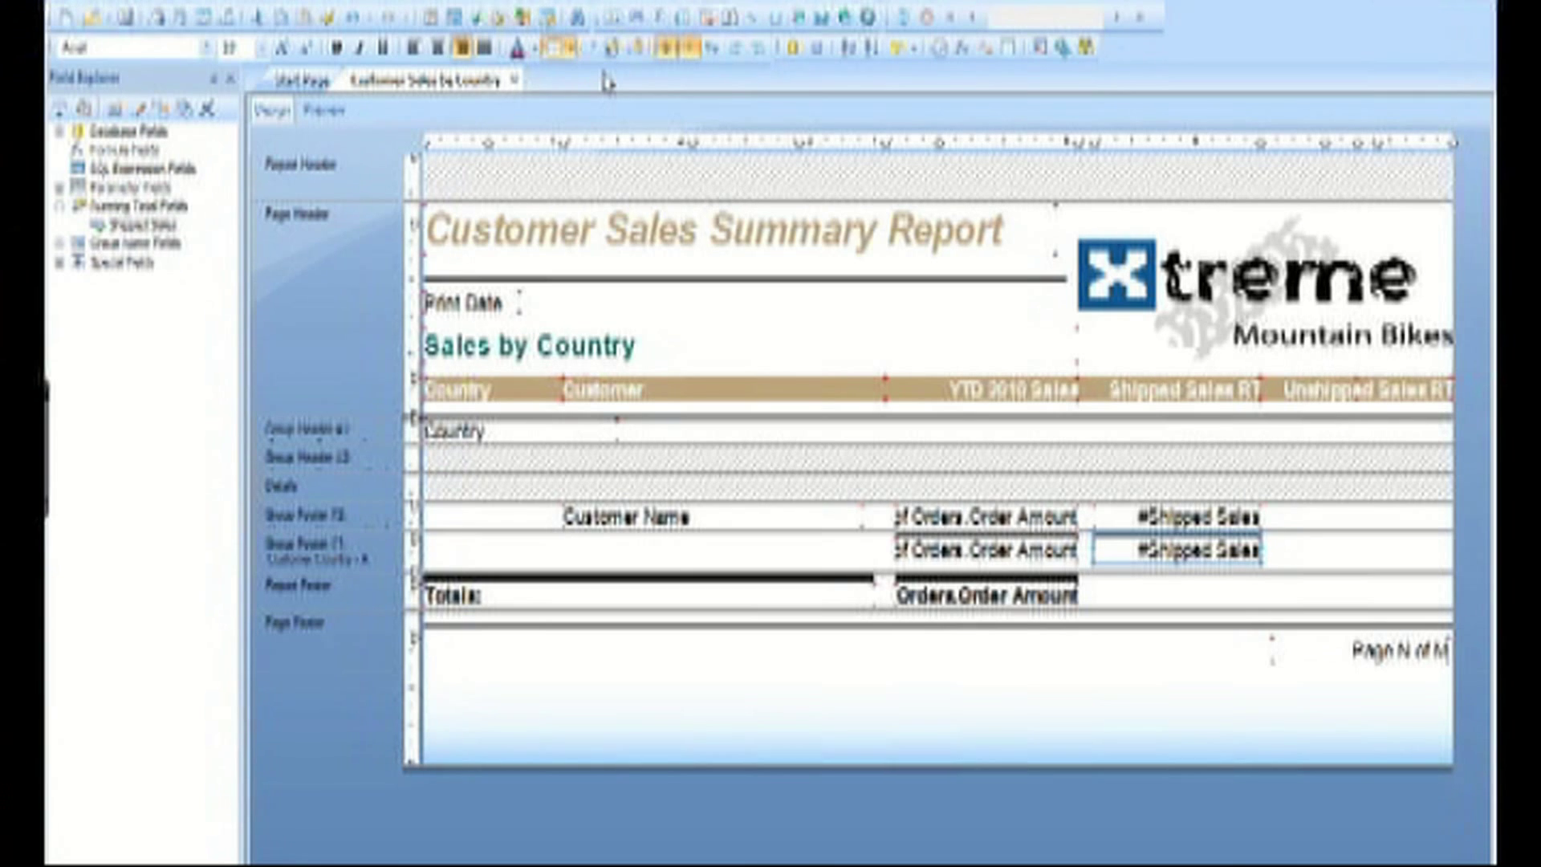
Start a new running total named Unshipped Sales summing Orders.Order Amount
right_click(154, 207)
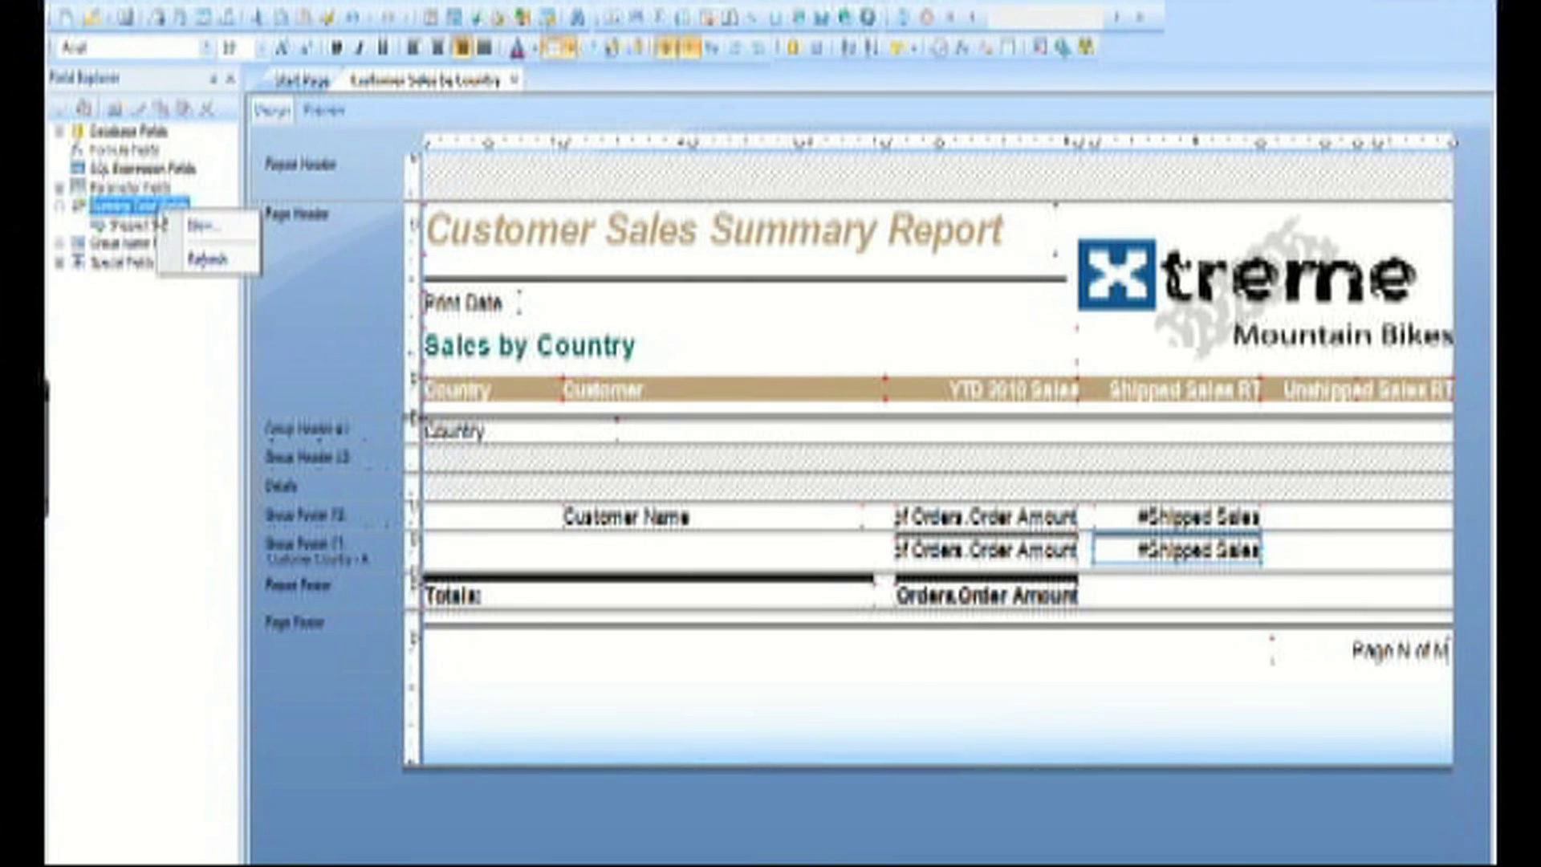
click(192, 227)
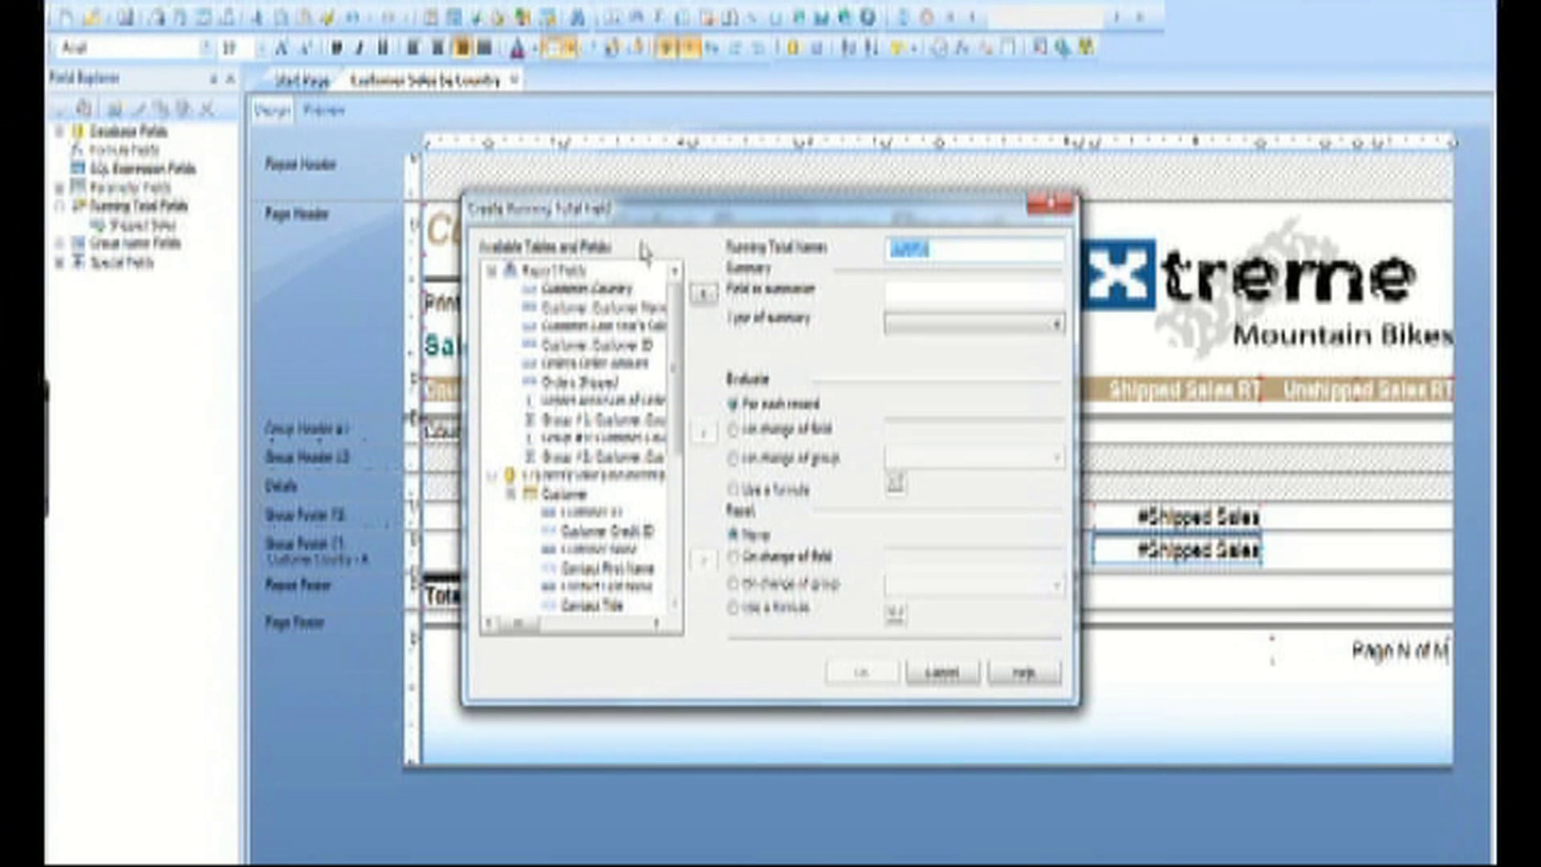
text(Unshipped Sales)
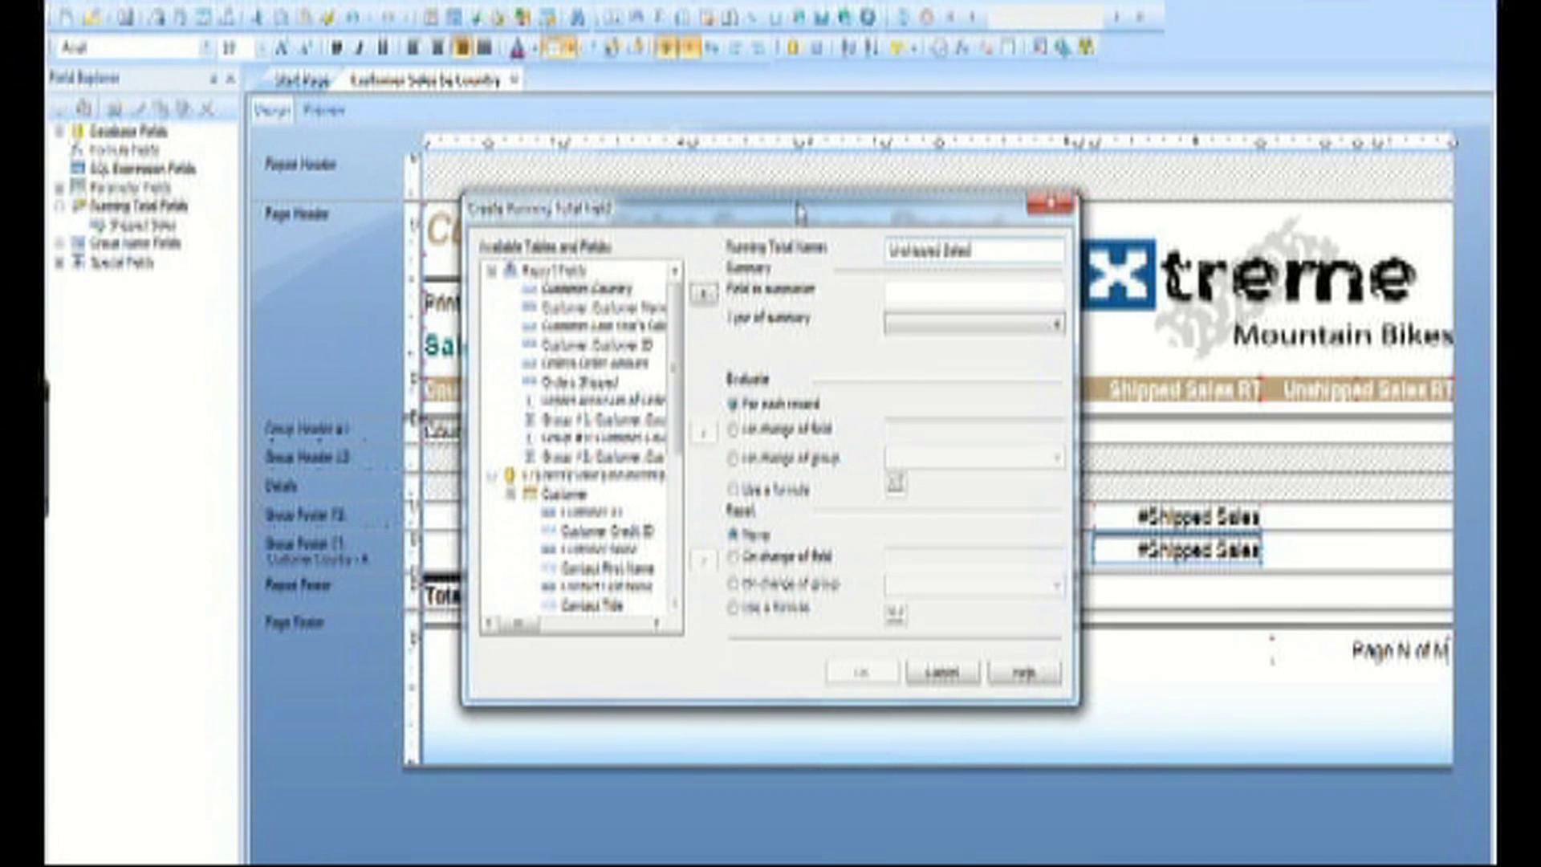
click(611, 364)
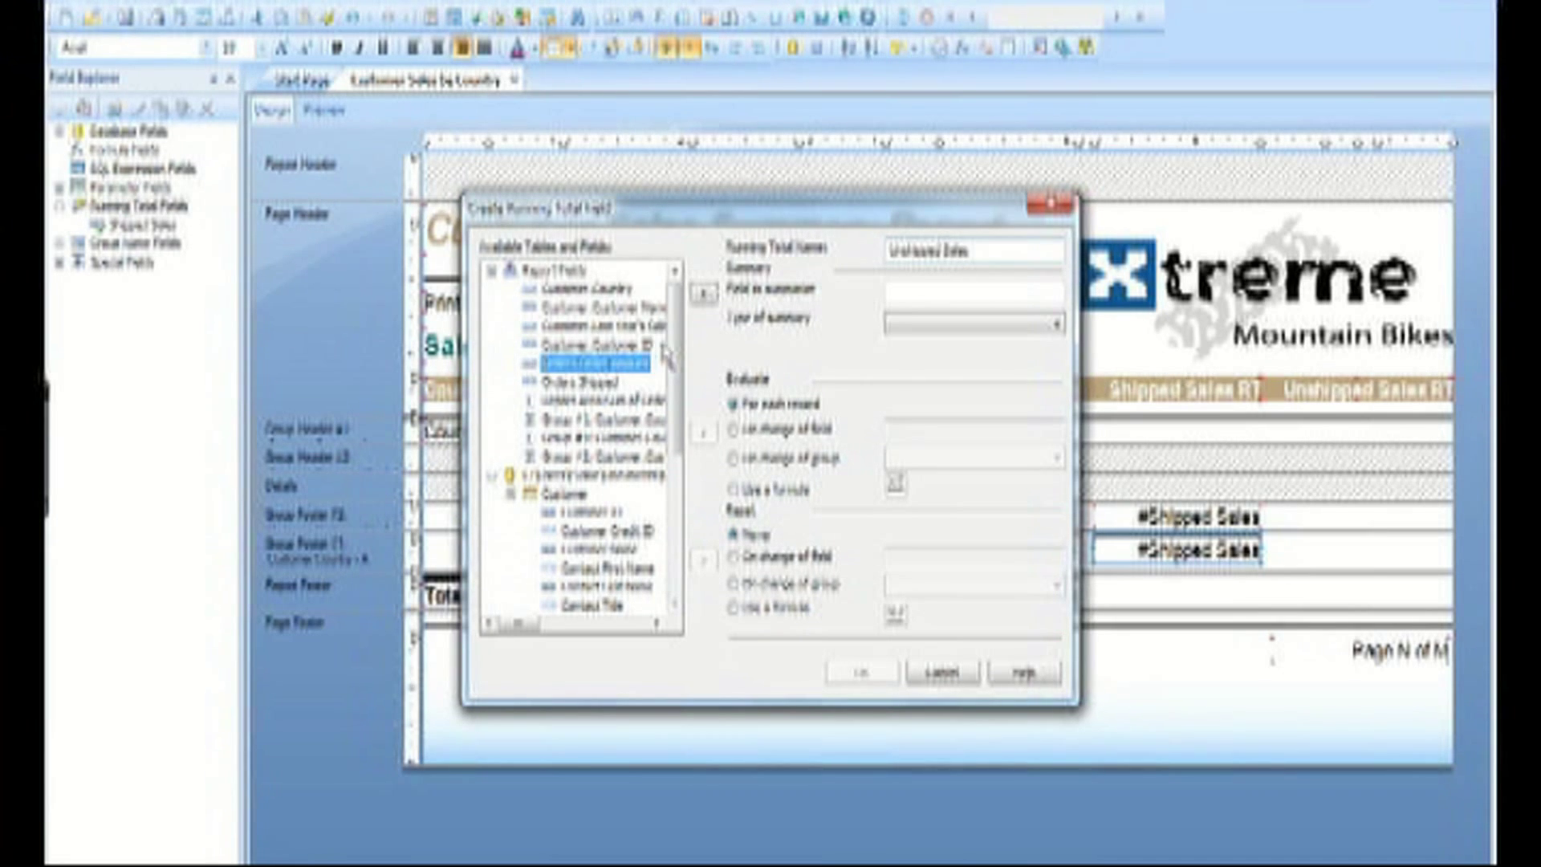
click(704, 294)
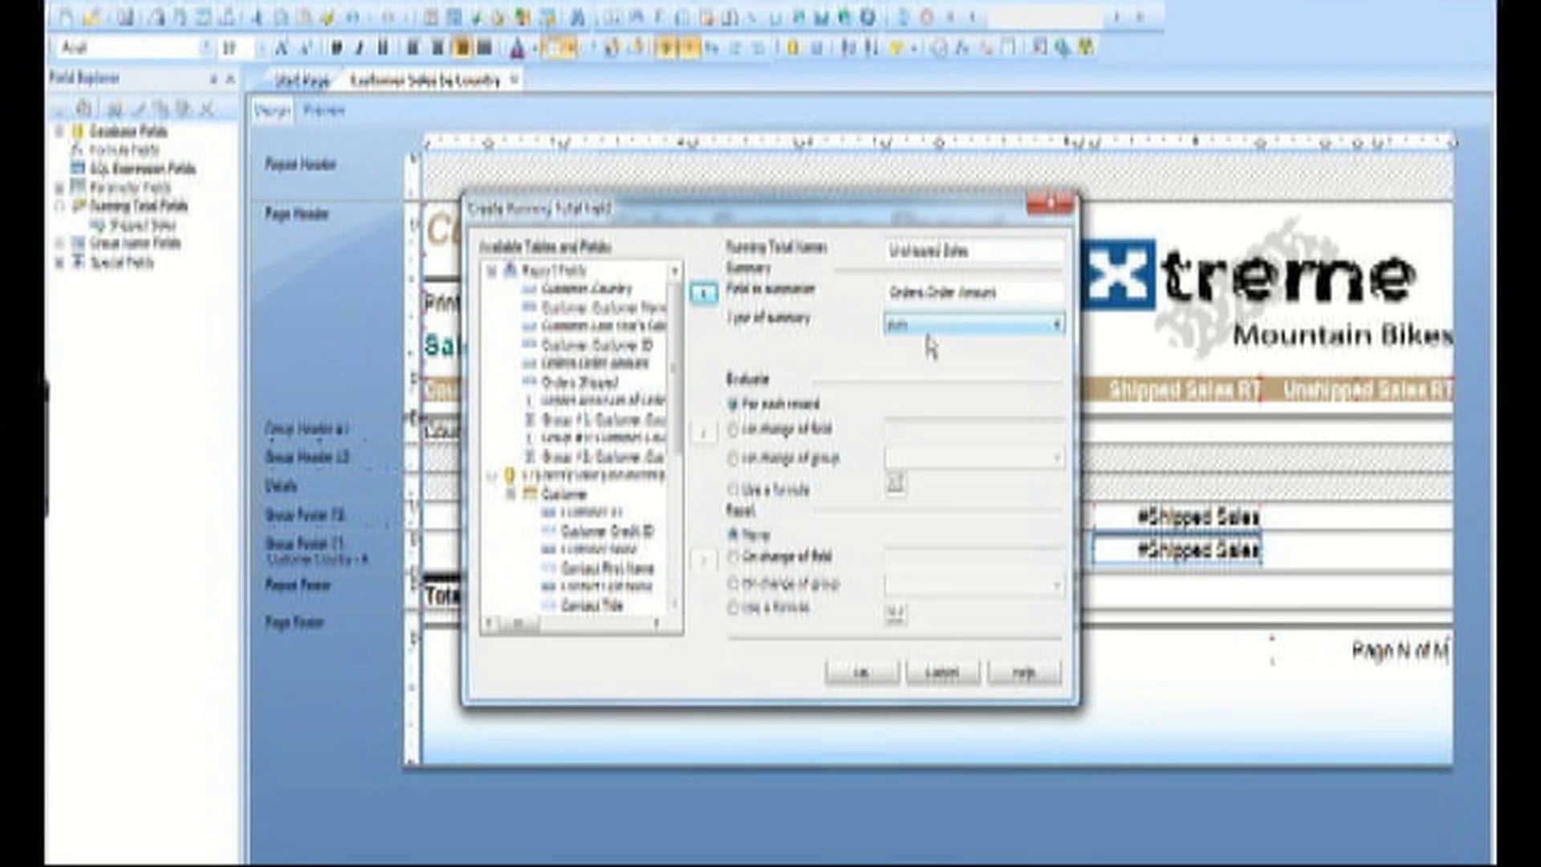
Evaluate it where {Orders.Shipped} = False, reset on each group change, and confirm
click(803, 491)
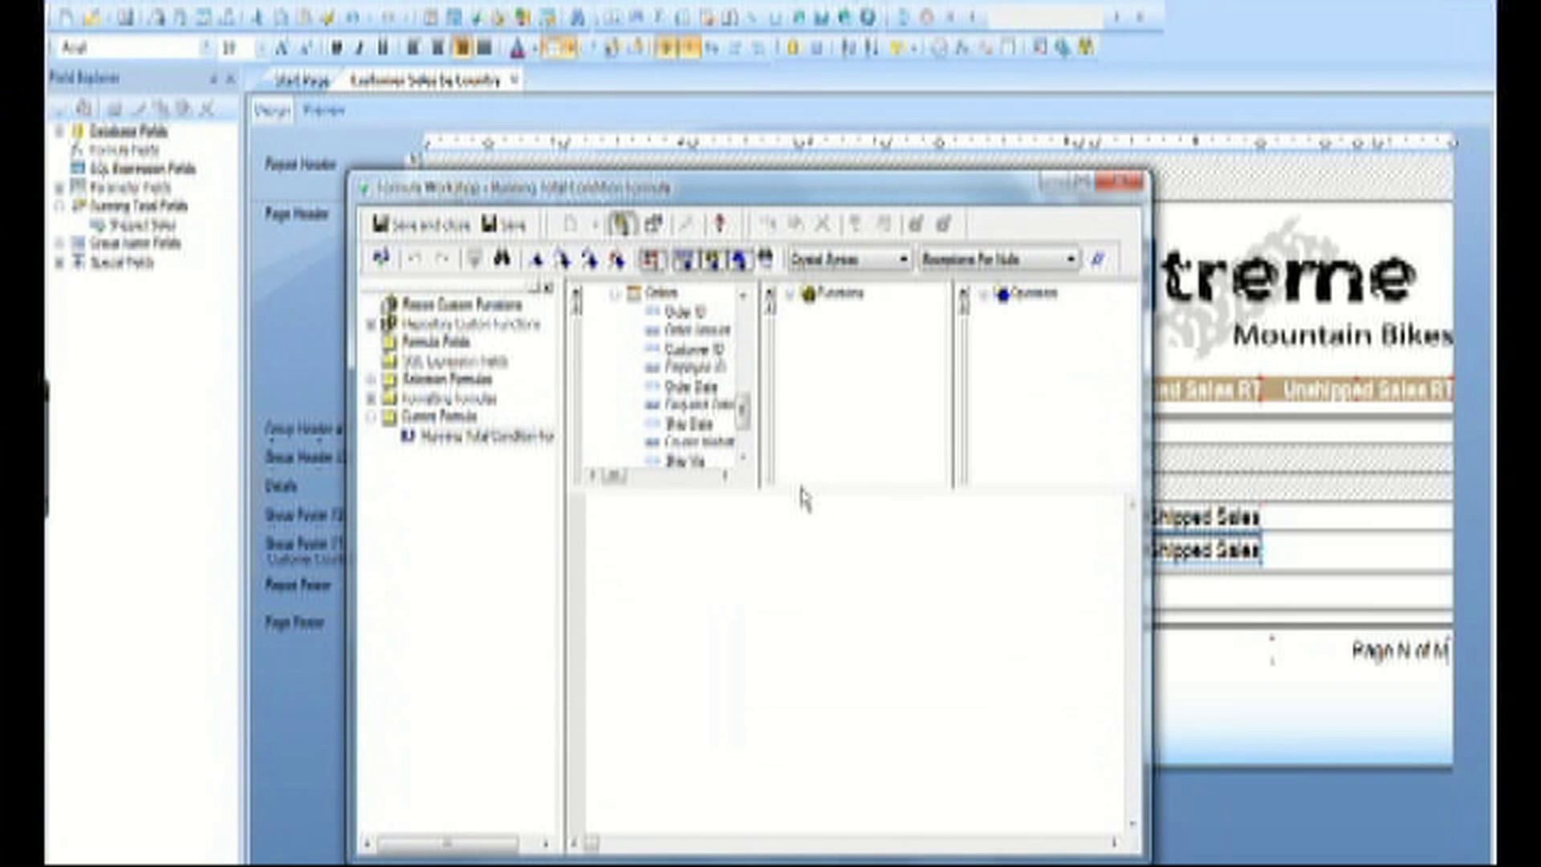
click(743, 456)
click(742, 456)
click(742, 457)
click(742, 457)
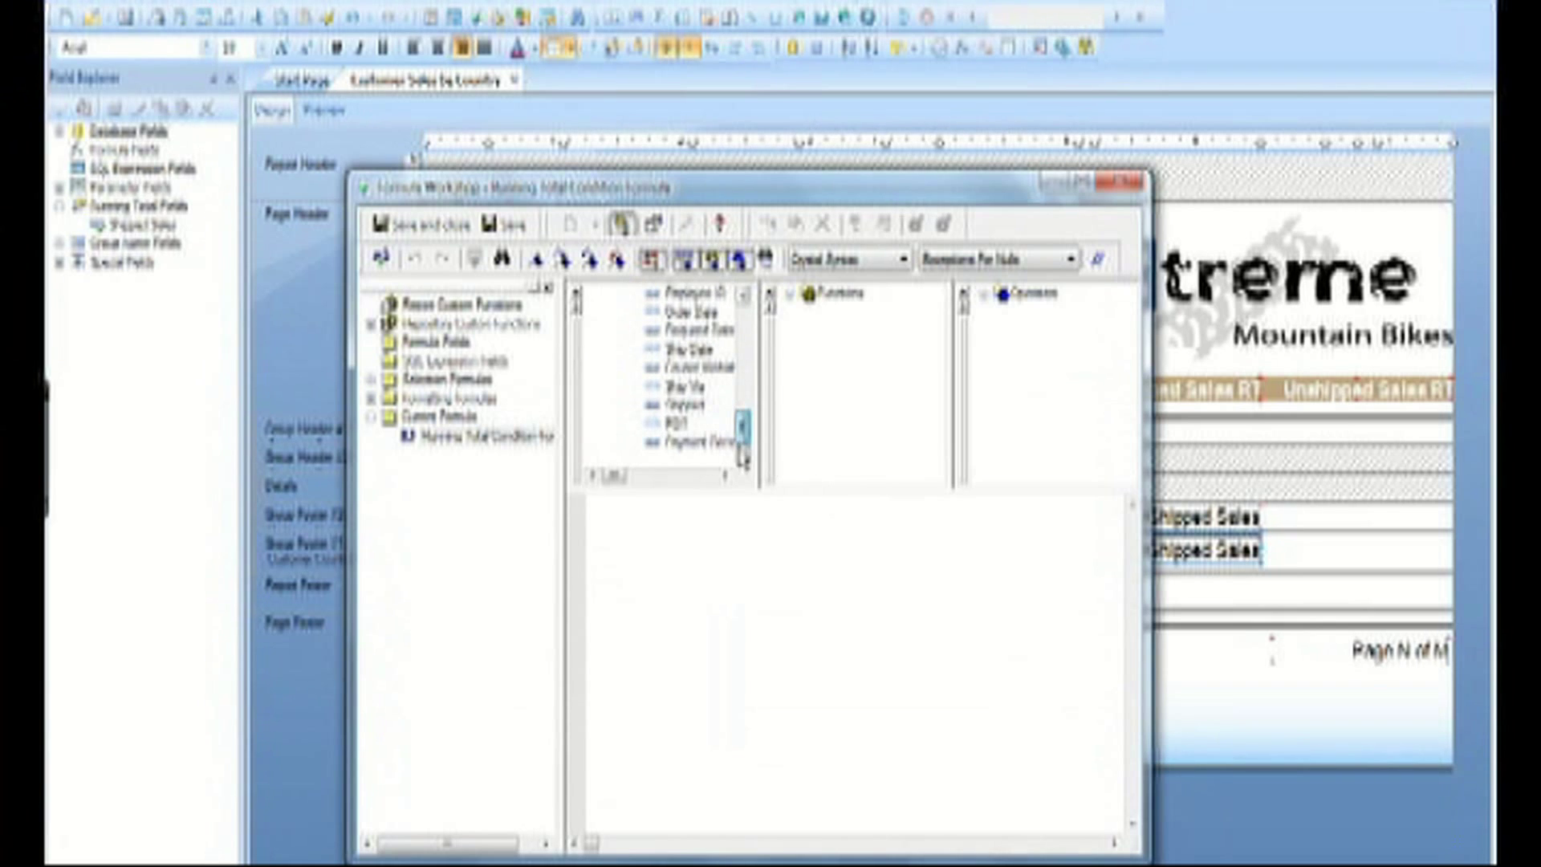
double_click(709, 406)
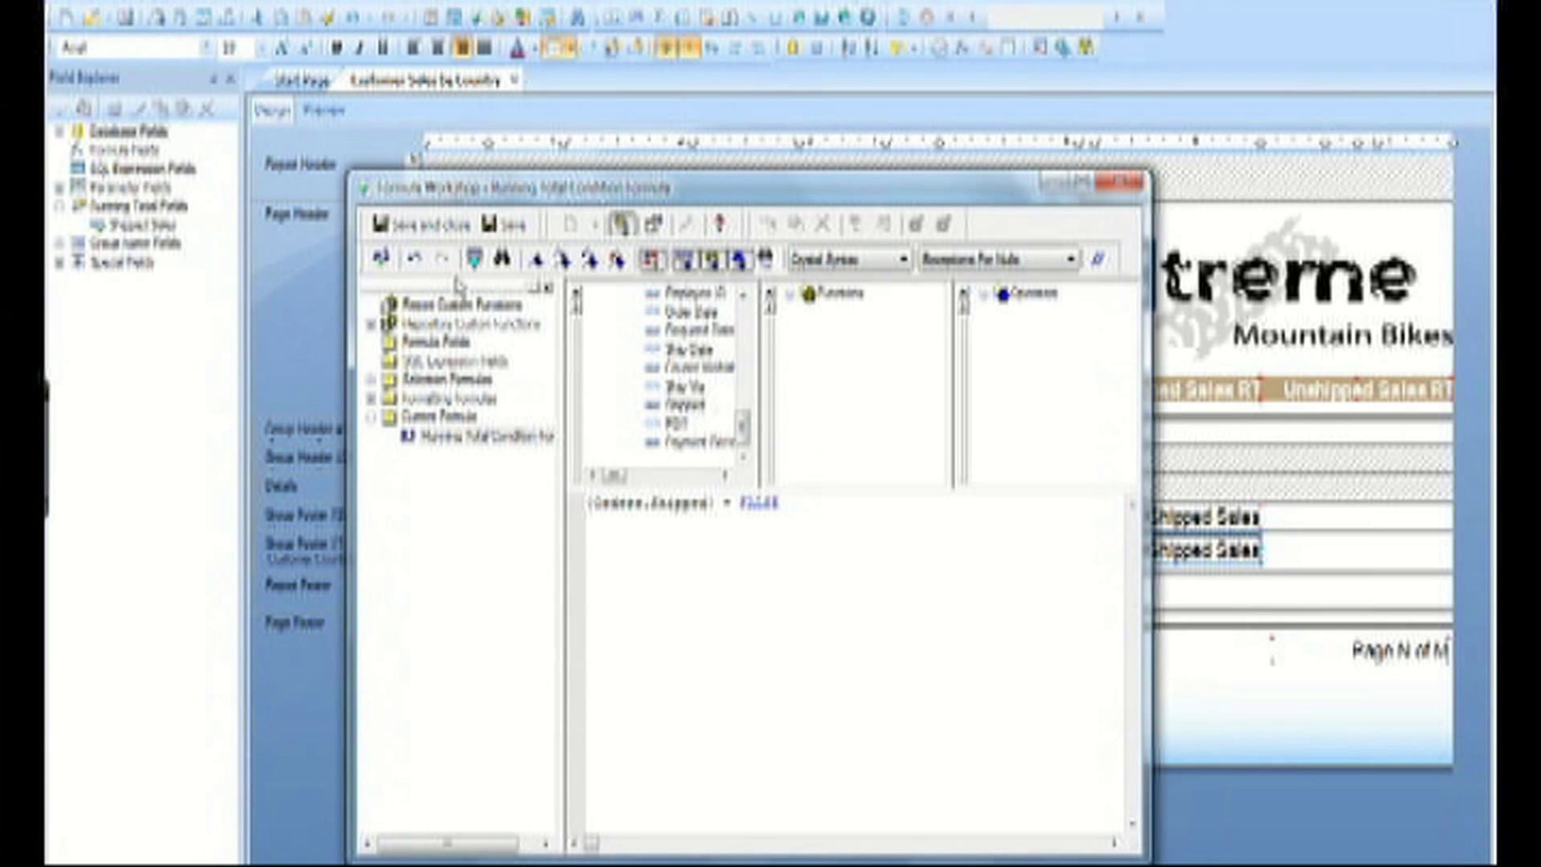
click(423, 226)
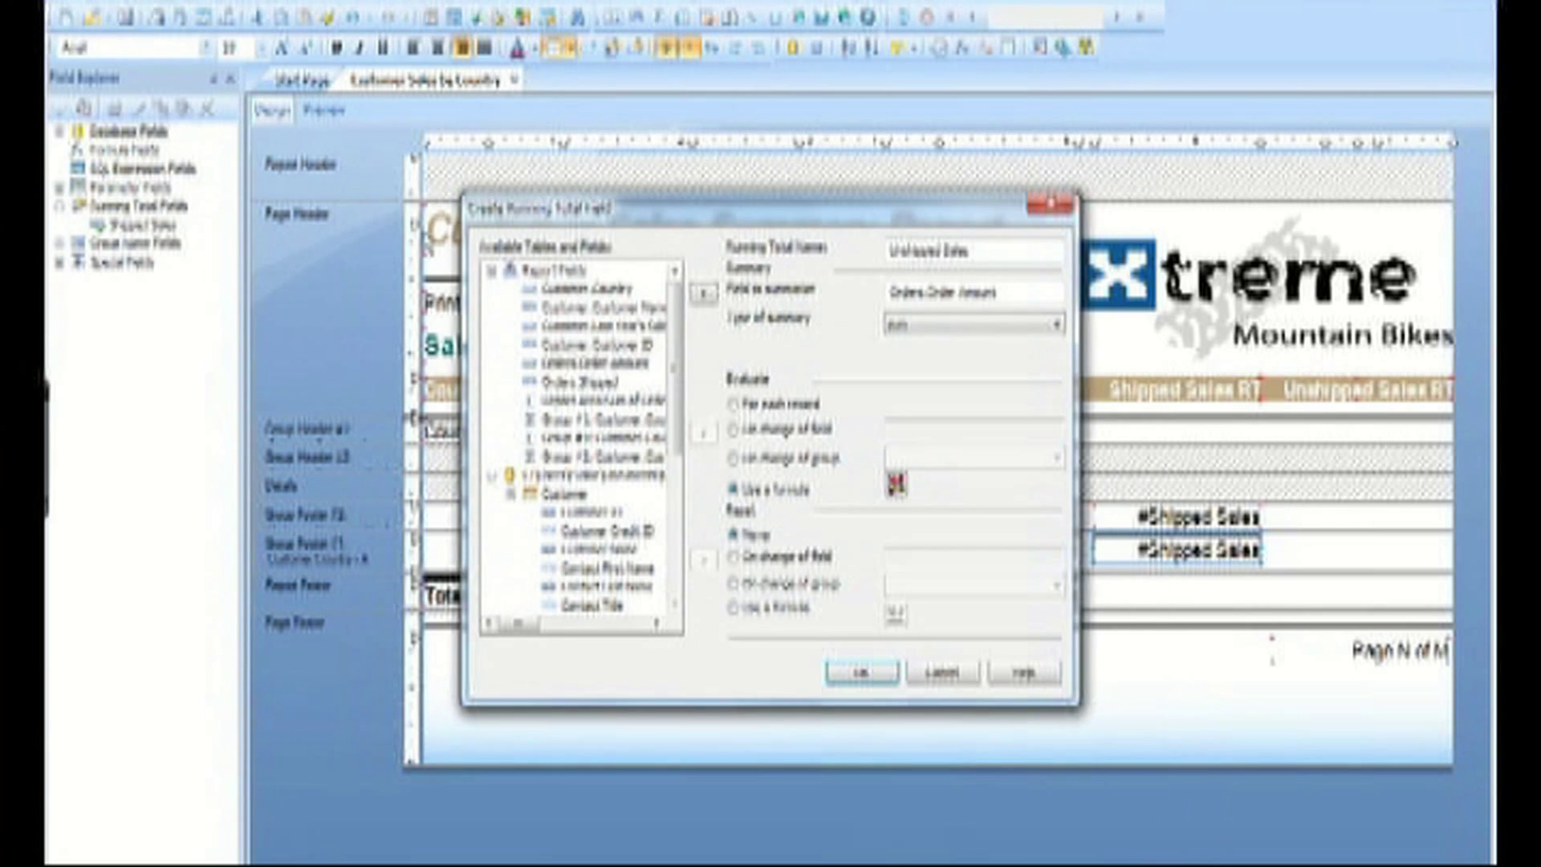
click(792, 590)
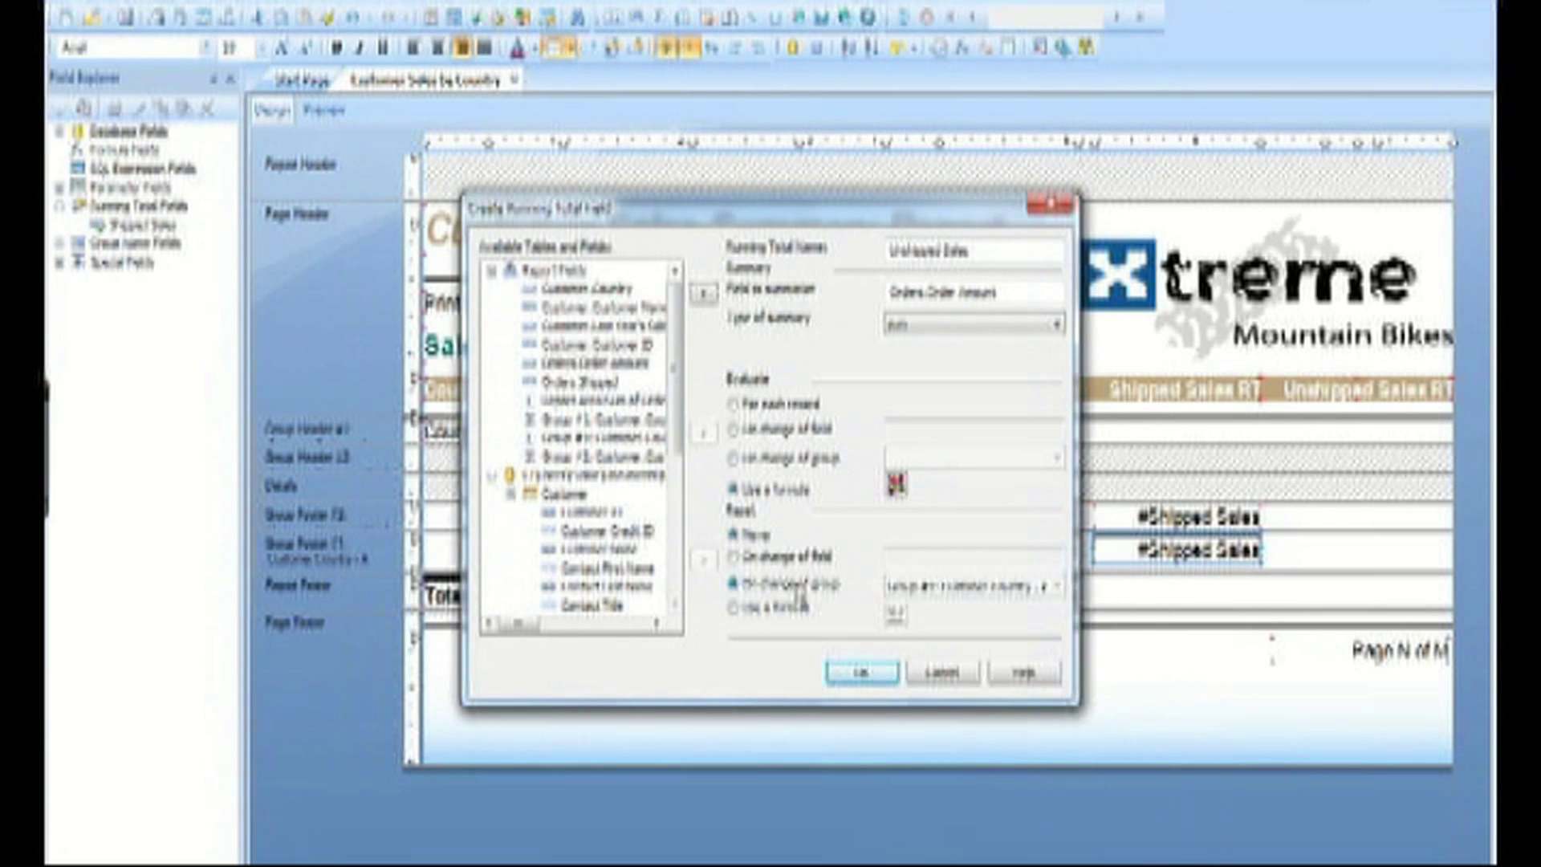
click(861, 678)
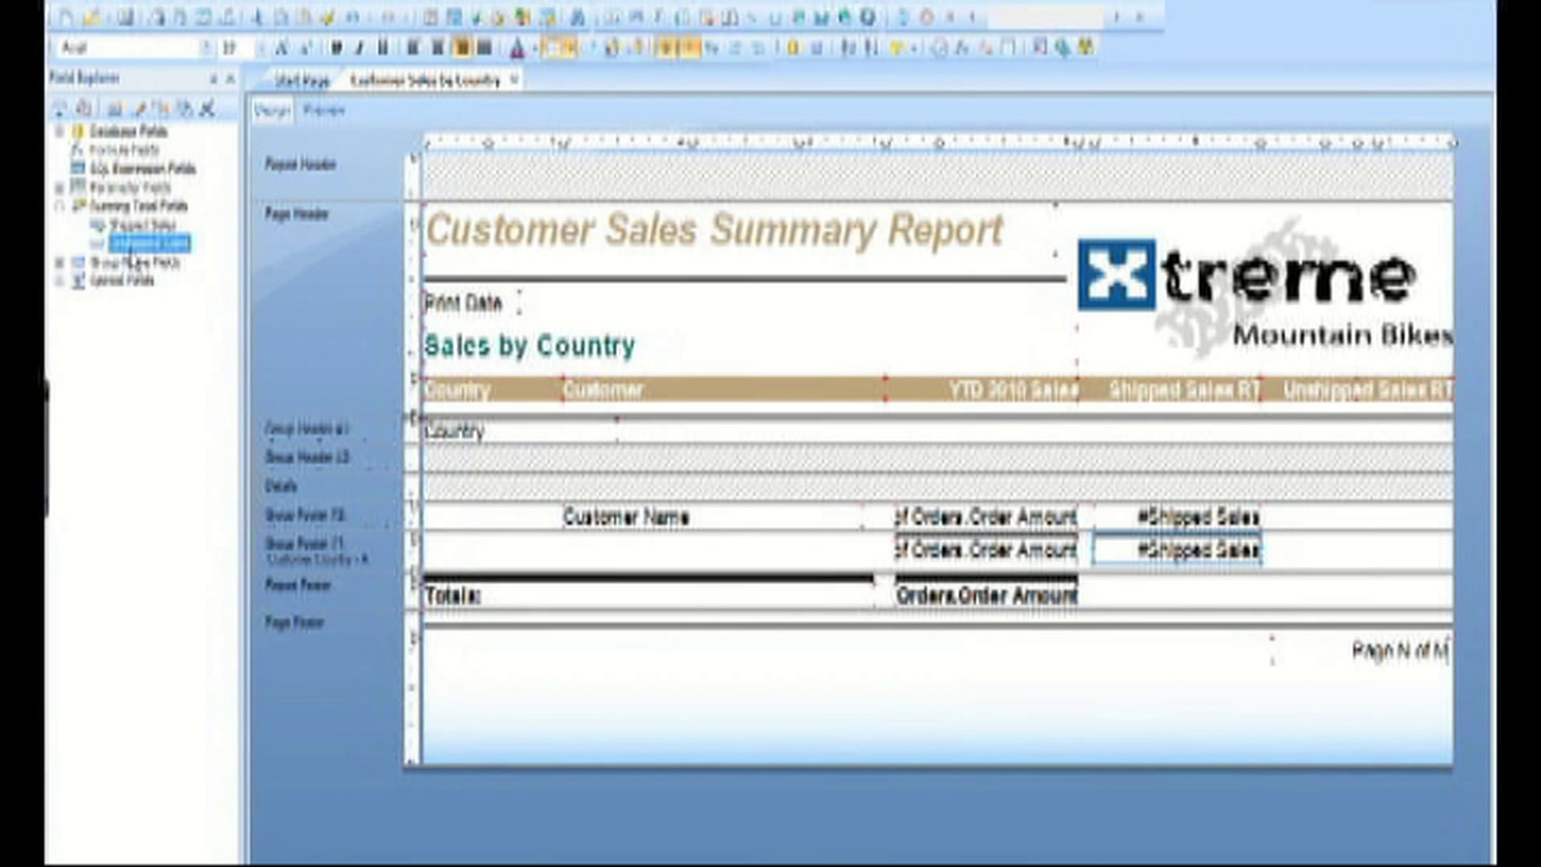
Drop Unshipped Sales into Group Footers #2 and #1, widen it, and add a top border
drag(137, 245, 1289, 524)
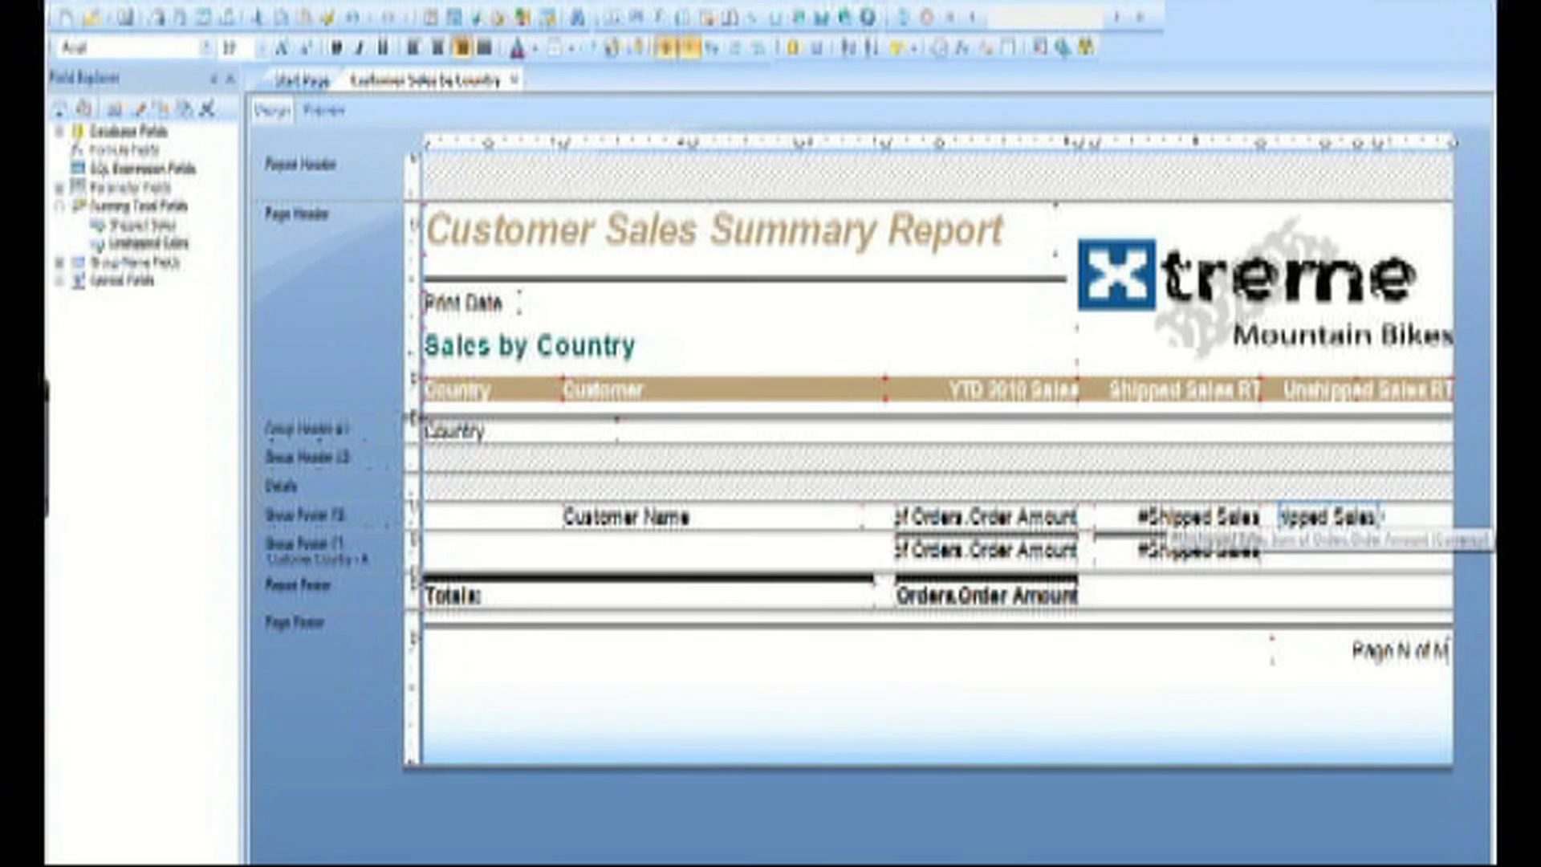
drag(1383, 518, 1457, 526)
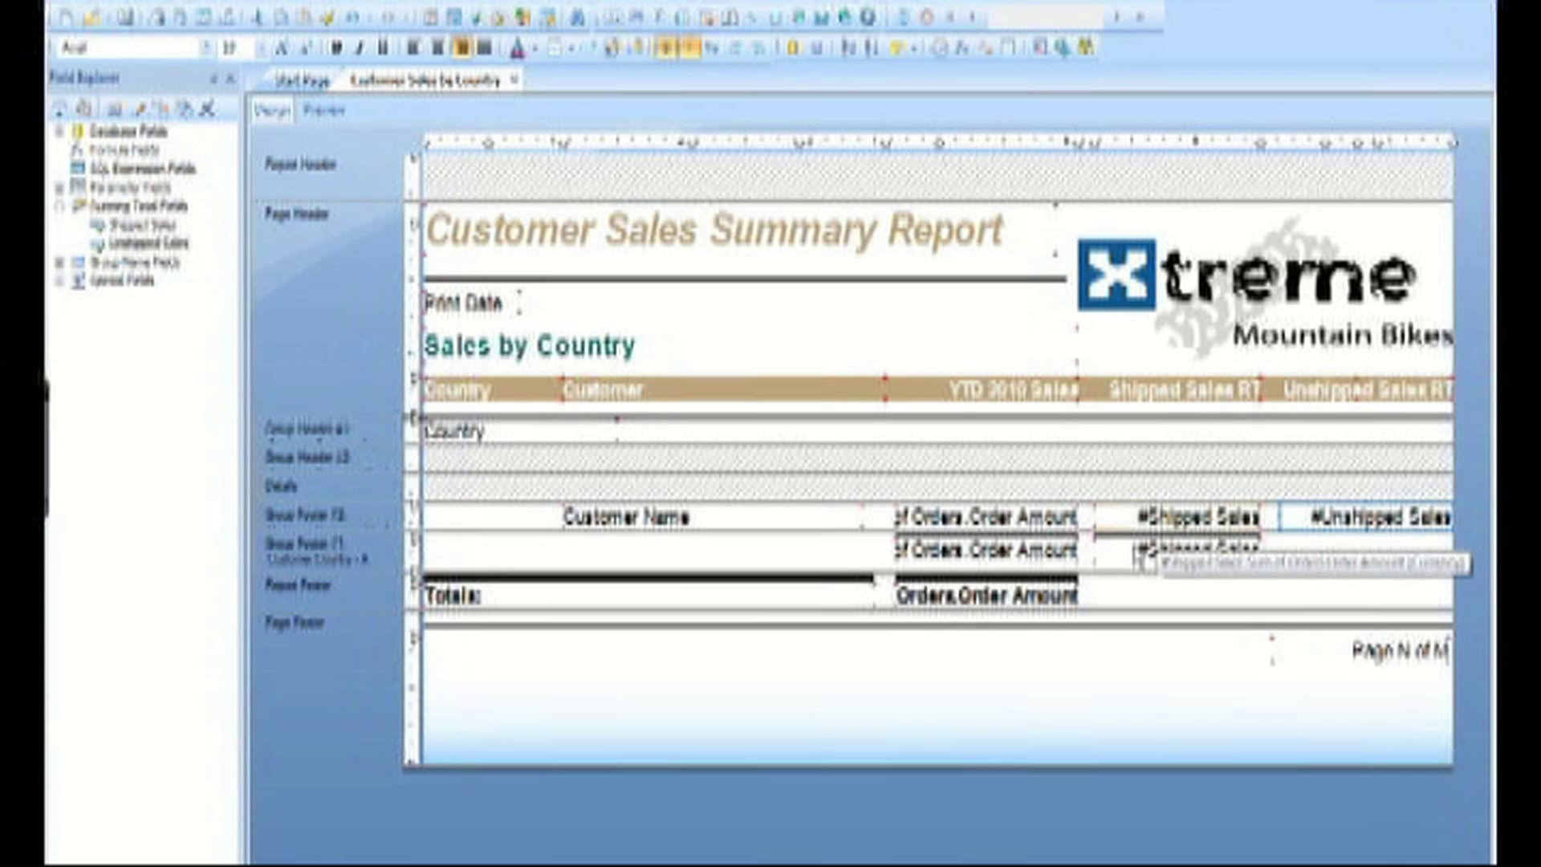
click(165, 255)
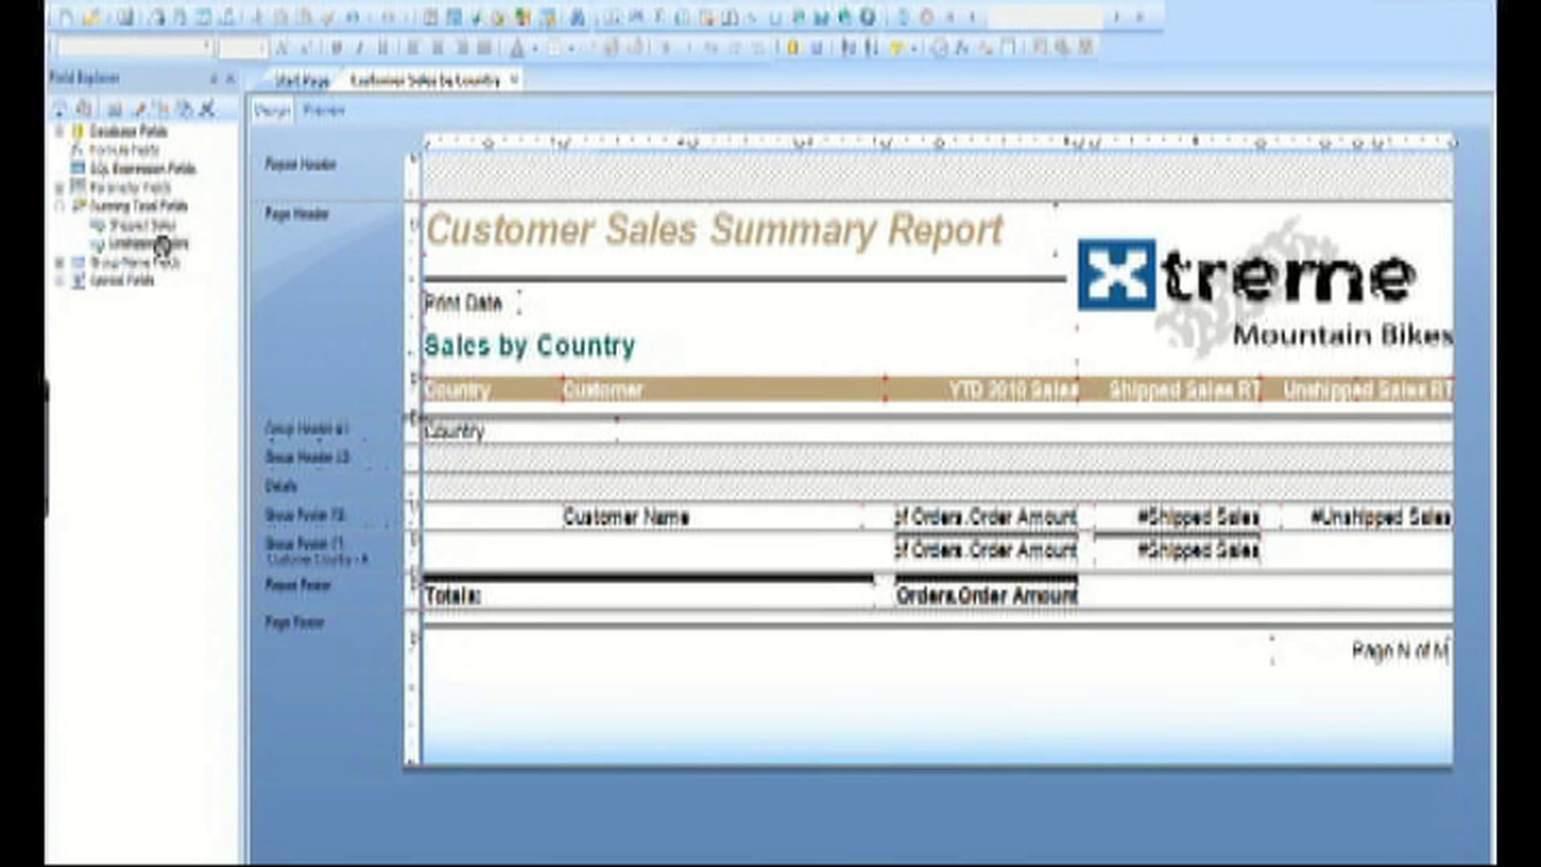
mouse_move(1273, 517)
mouse_down()
mouse_move(1357, 548)
mouse_move(1282, 566)
mouse_up()
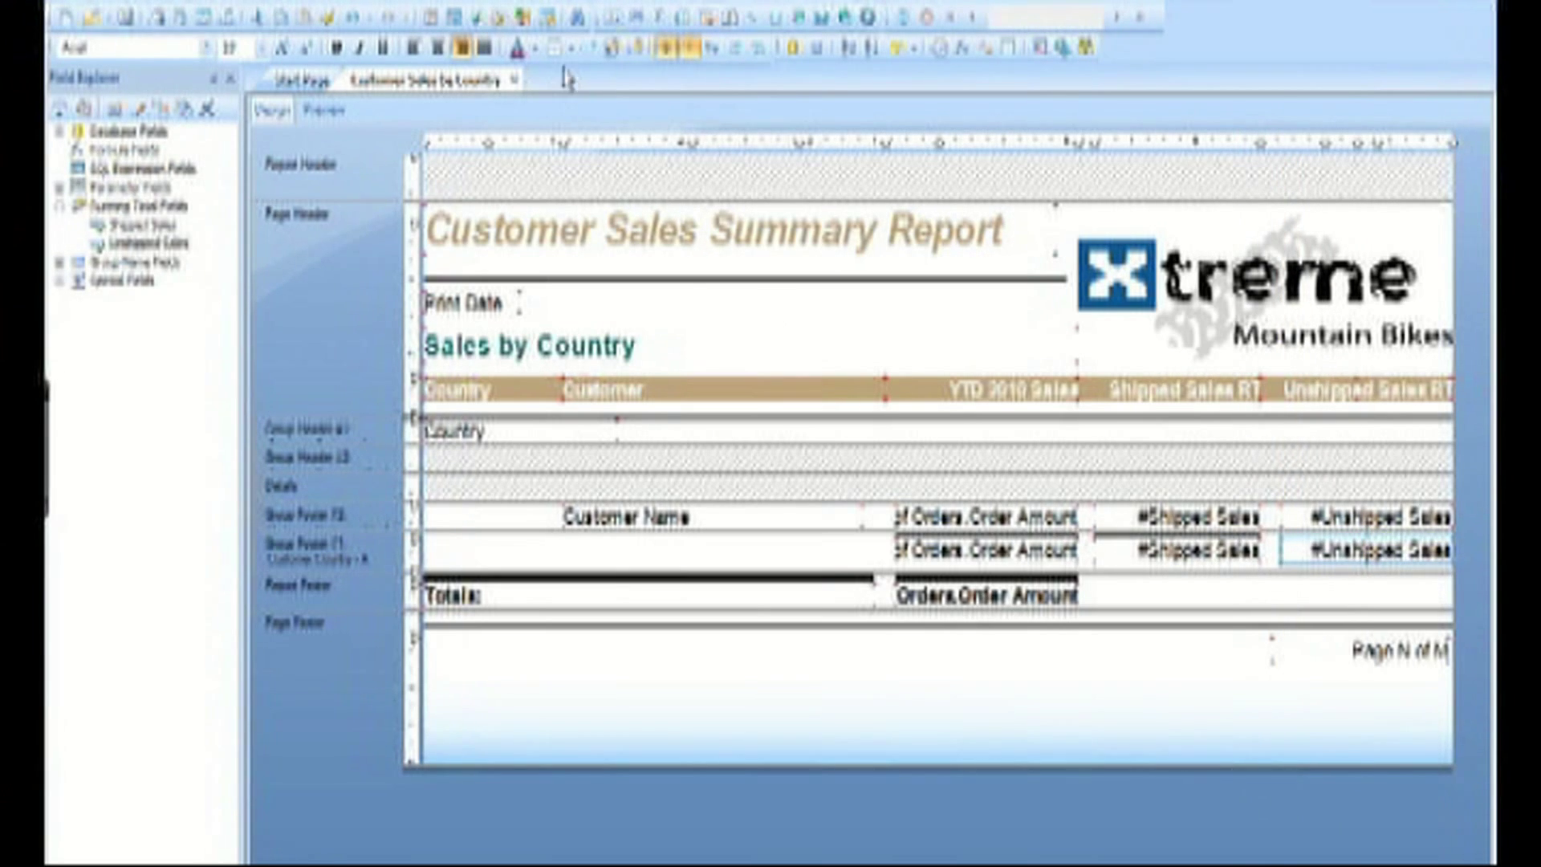
click(557, 53)
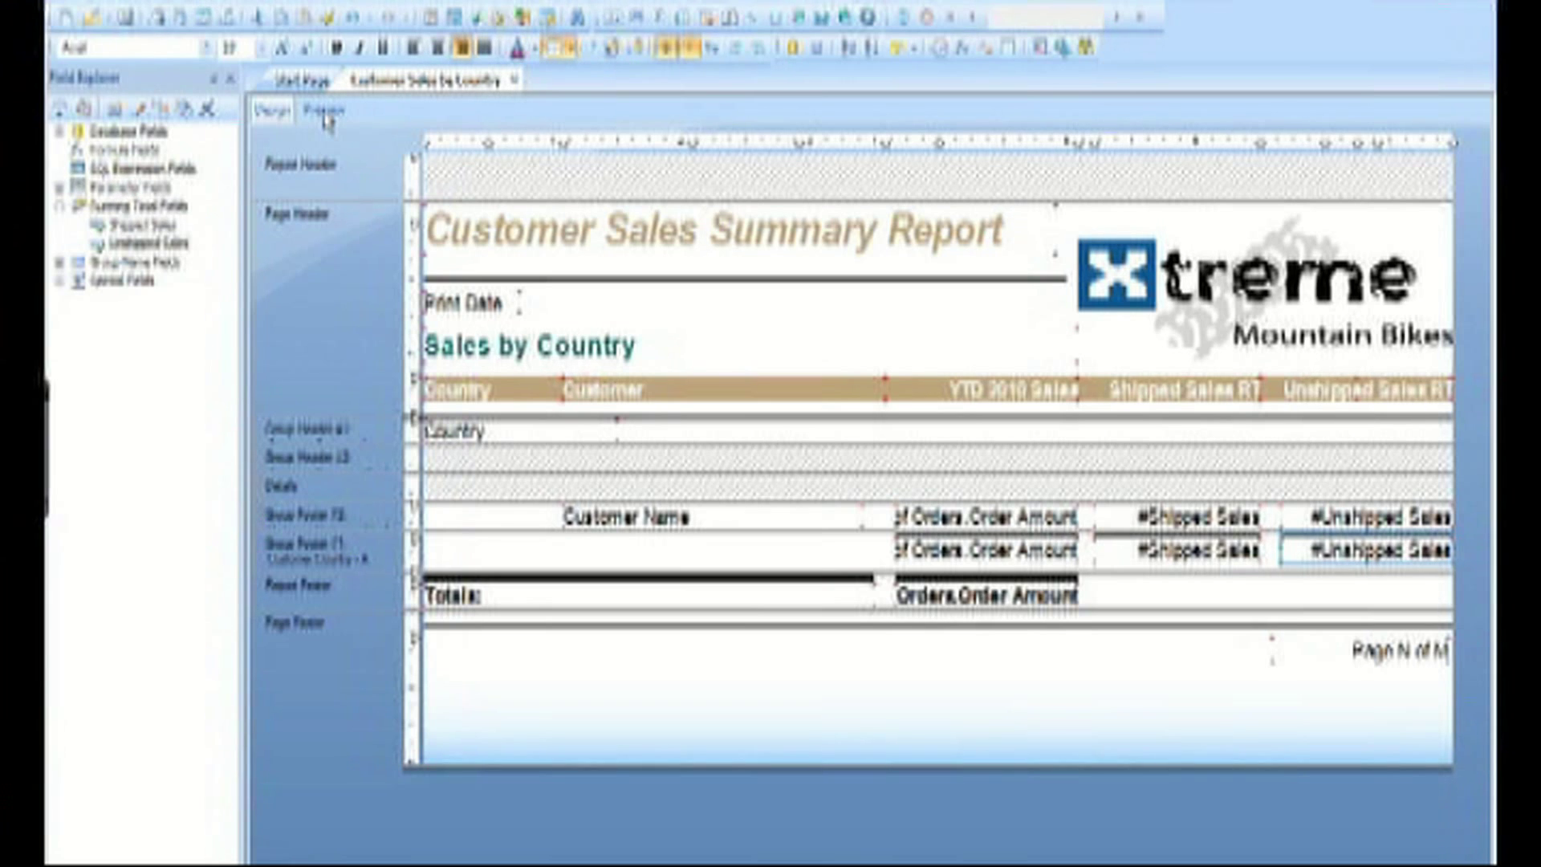
Preview the report, scroll through the per-country Shipped and Unshipped Sales RT values, then return to Design
click(326, 113)
scroll(417, 341, down, 3)
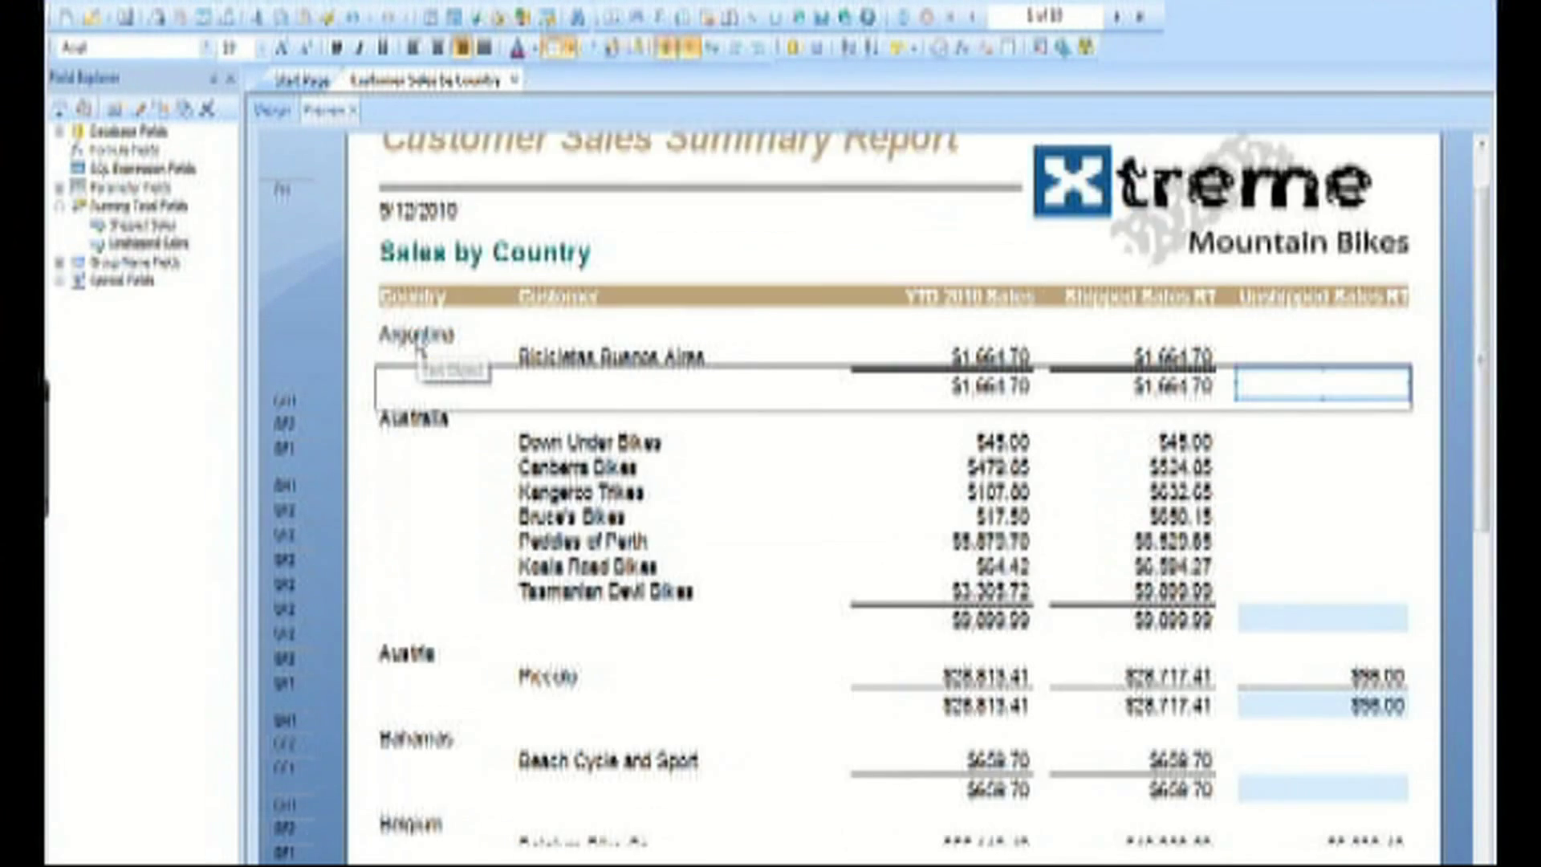
scroll(416, 341, down, 6)
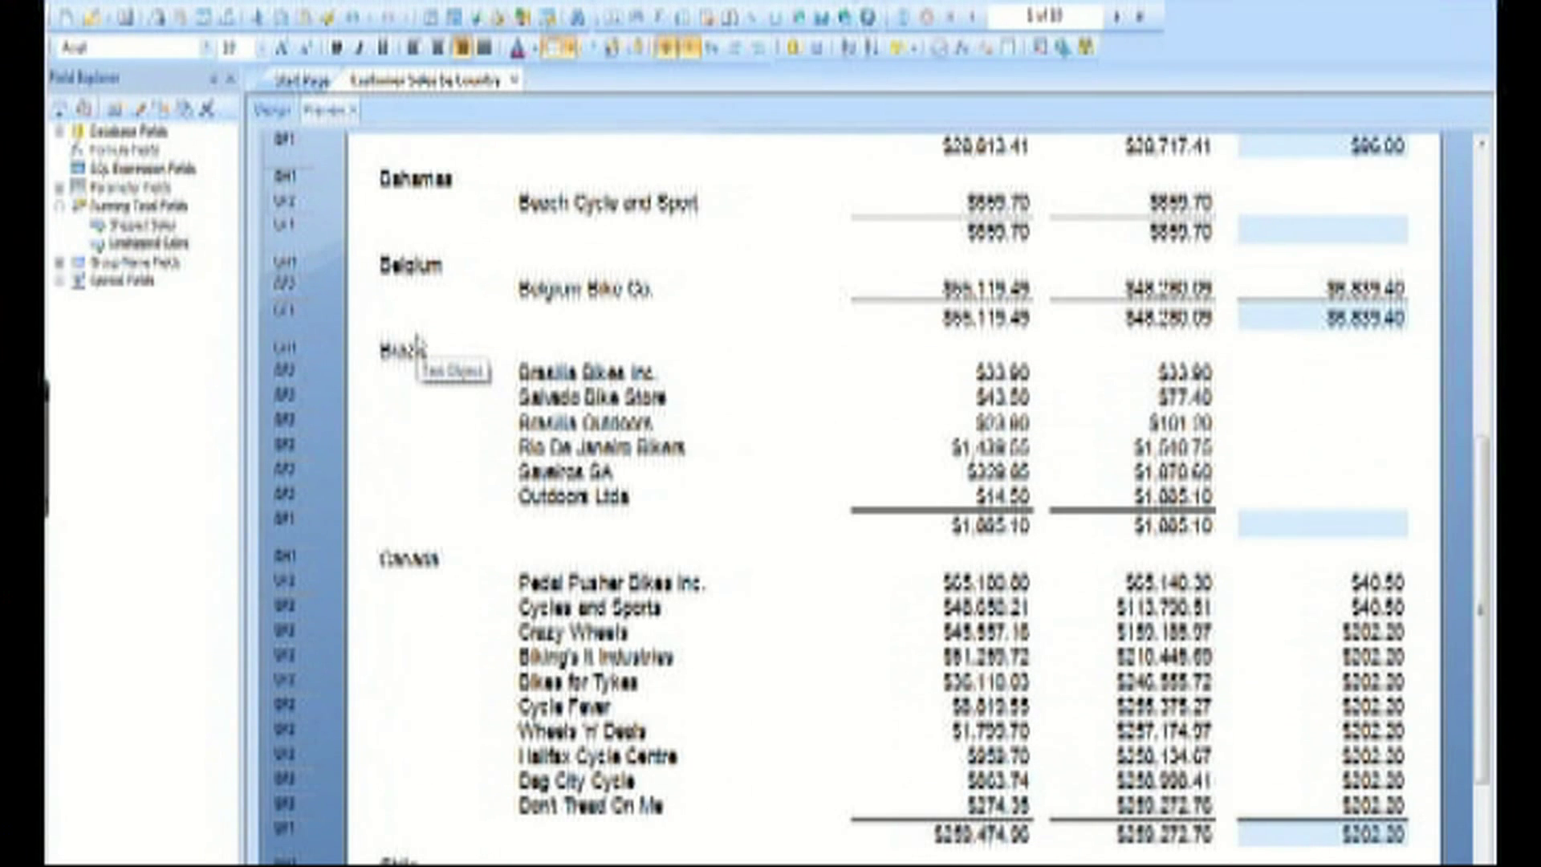
scroll(416, 341, down, 3)
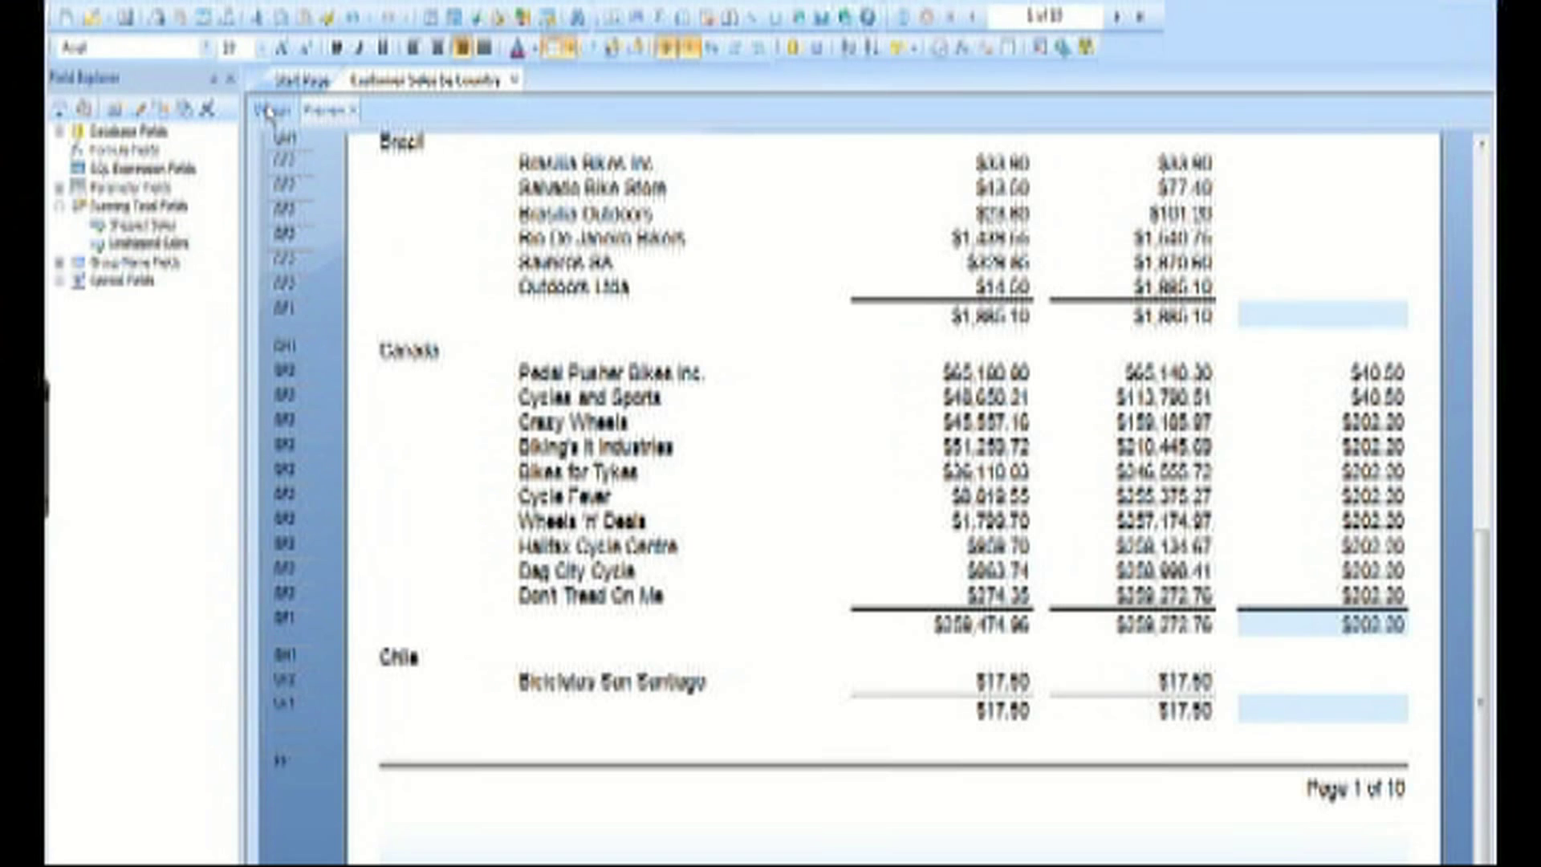
click(267, 111)
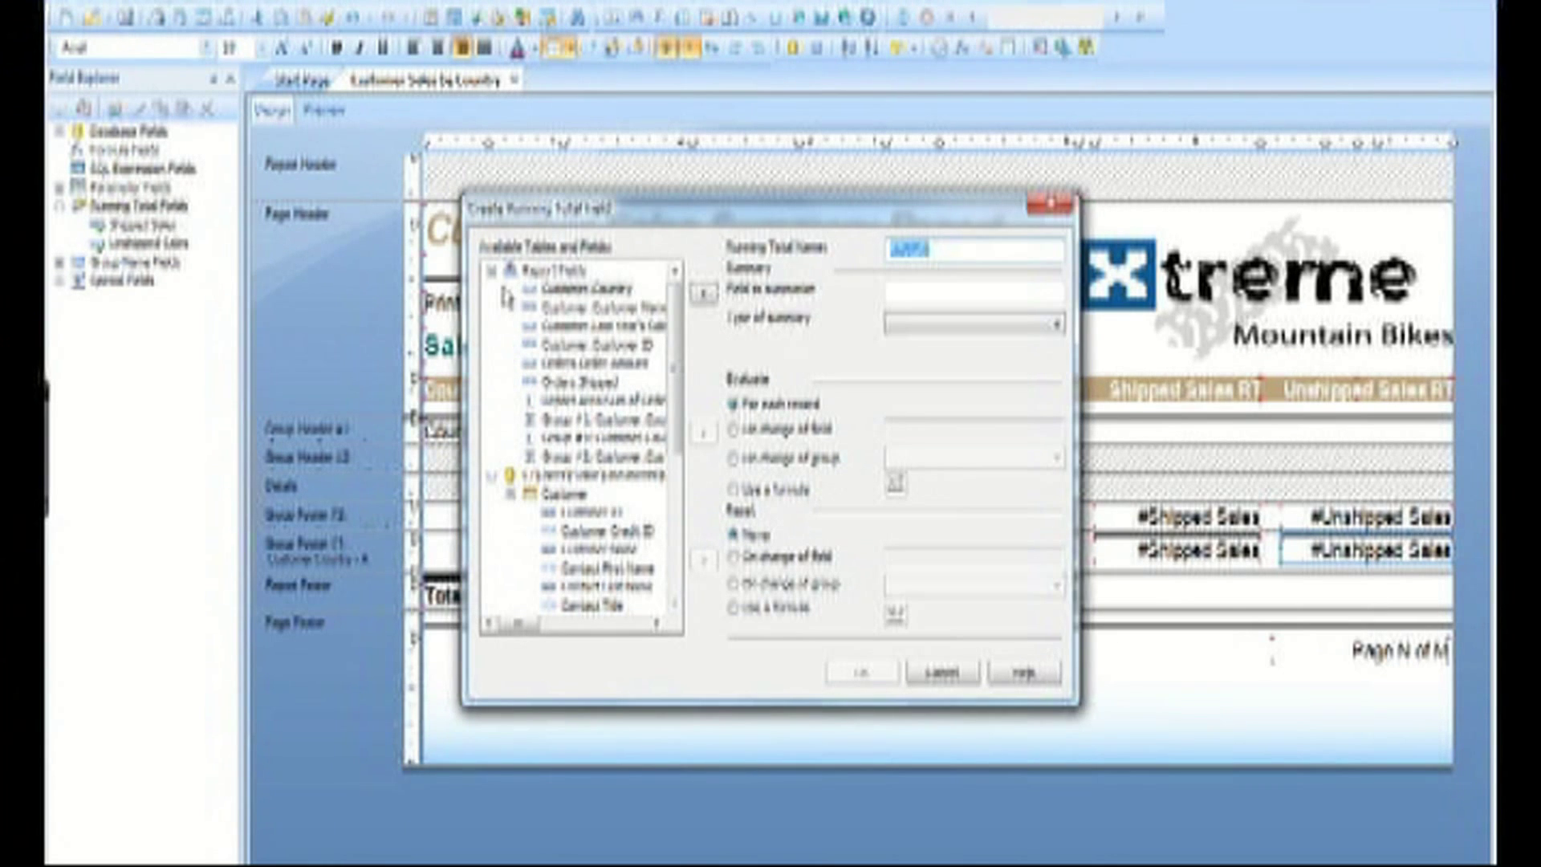
Define Total Shipped Sales summing Orders.Order Amount with the condition {Orders.Shipped} = TRUE
text(Total Shipped Sales)
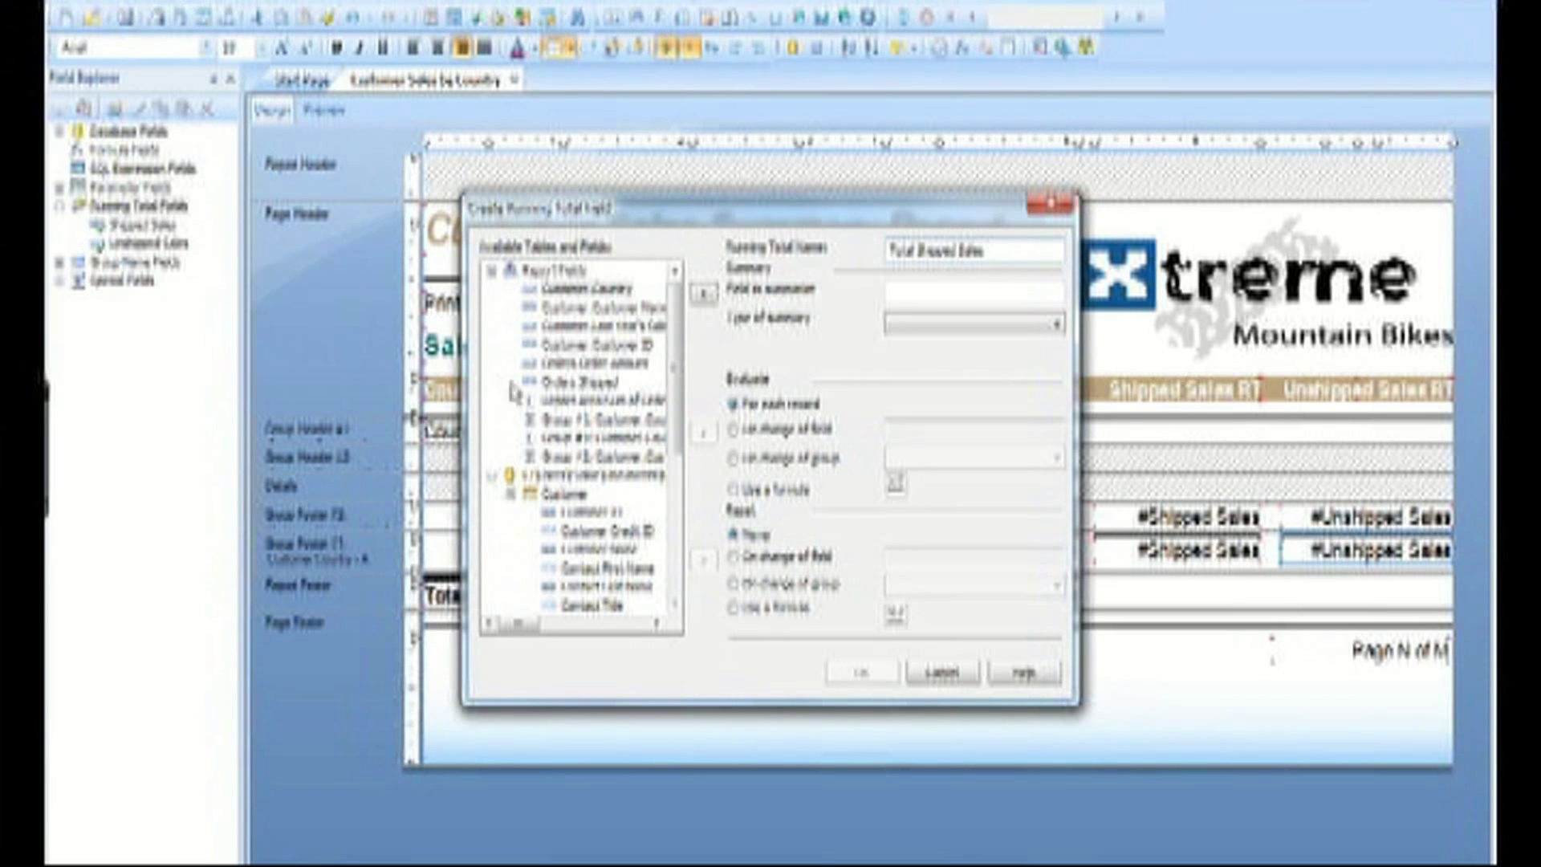
click(590, 363)
click(705, 294)
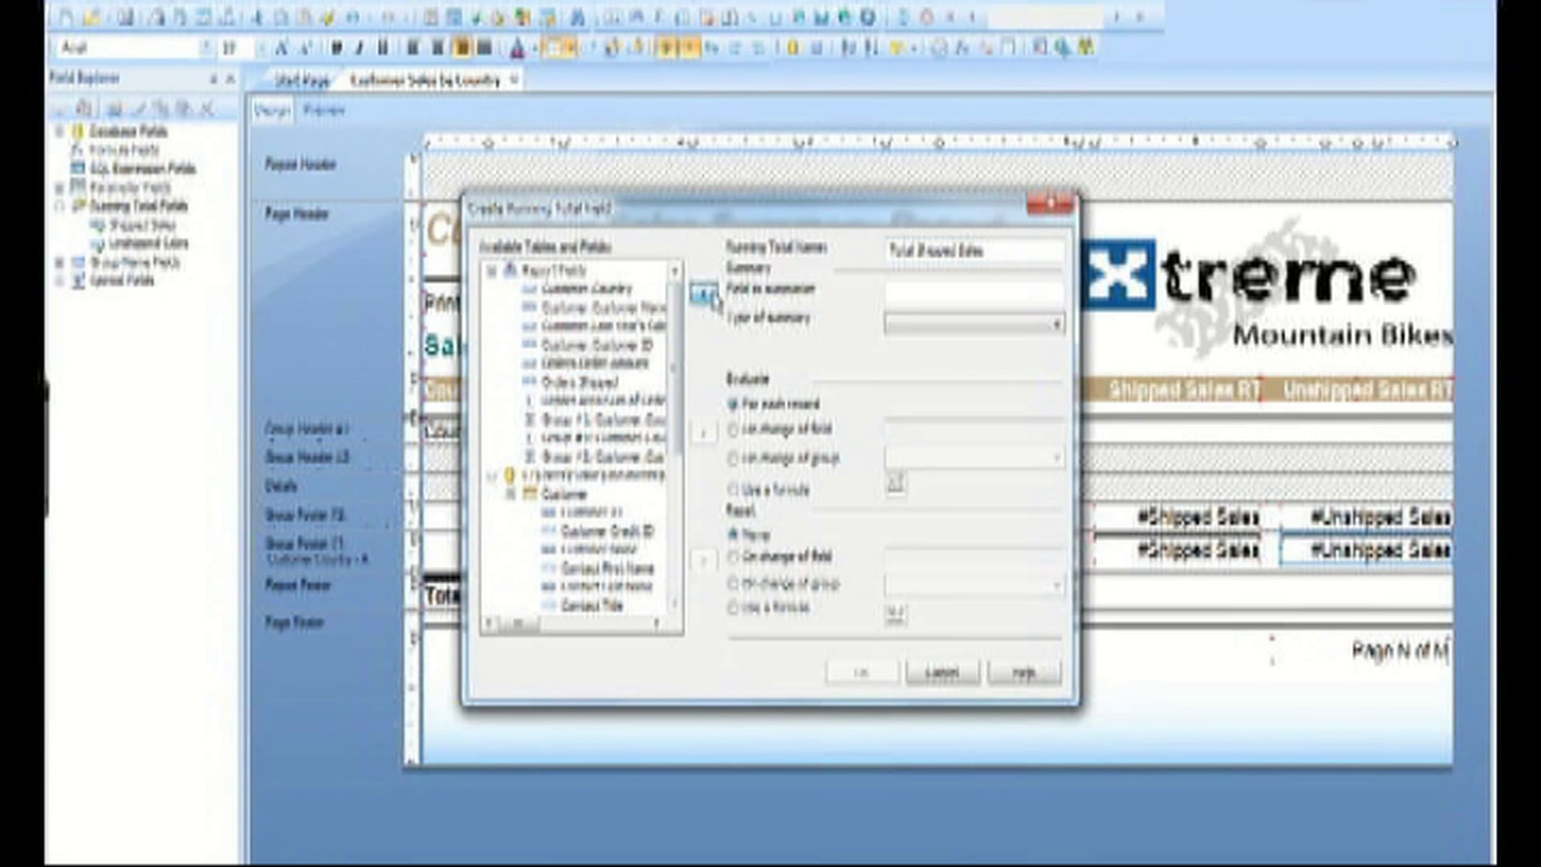
click(772, 491)
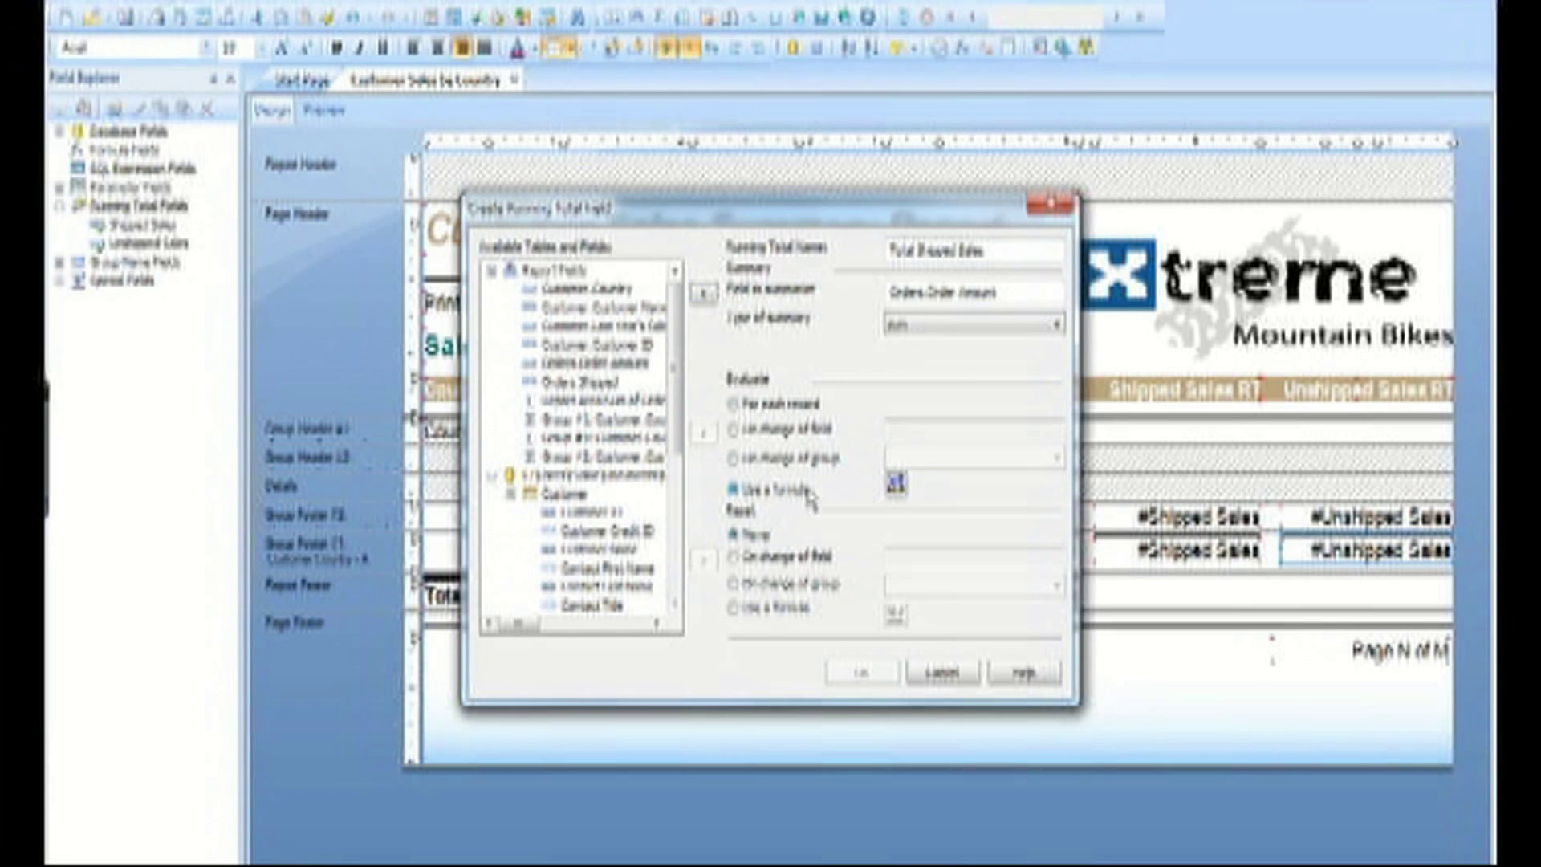
click(897, 486)
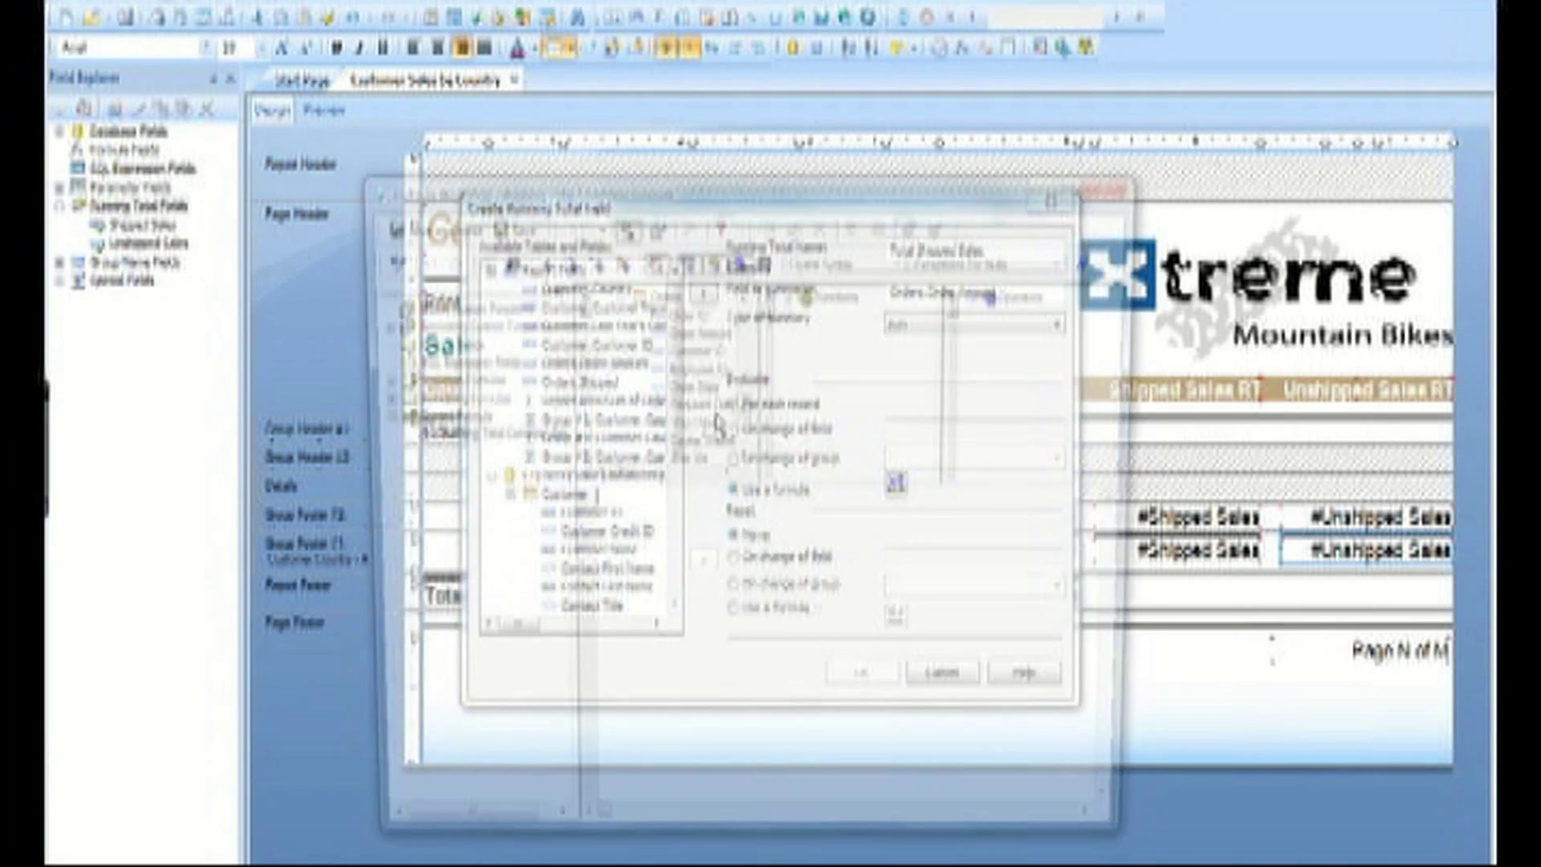
scroll(722, 418, down, 1)
double_click(689, 405)
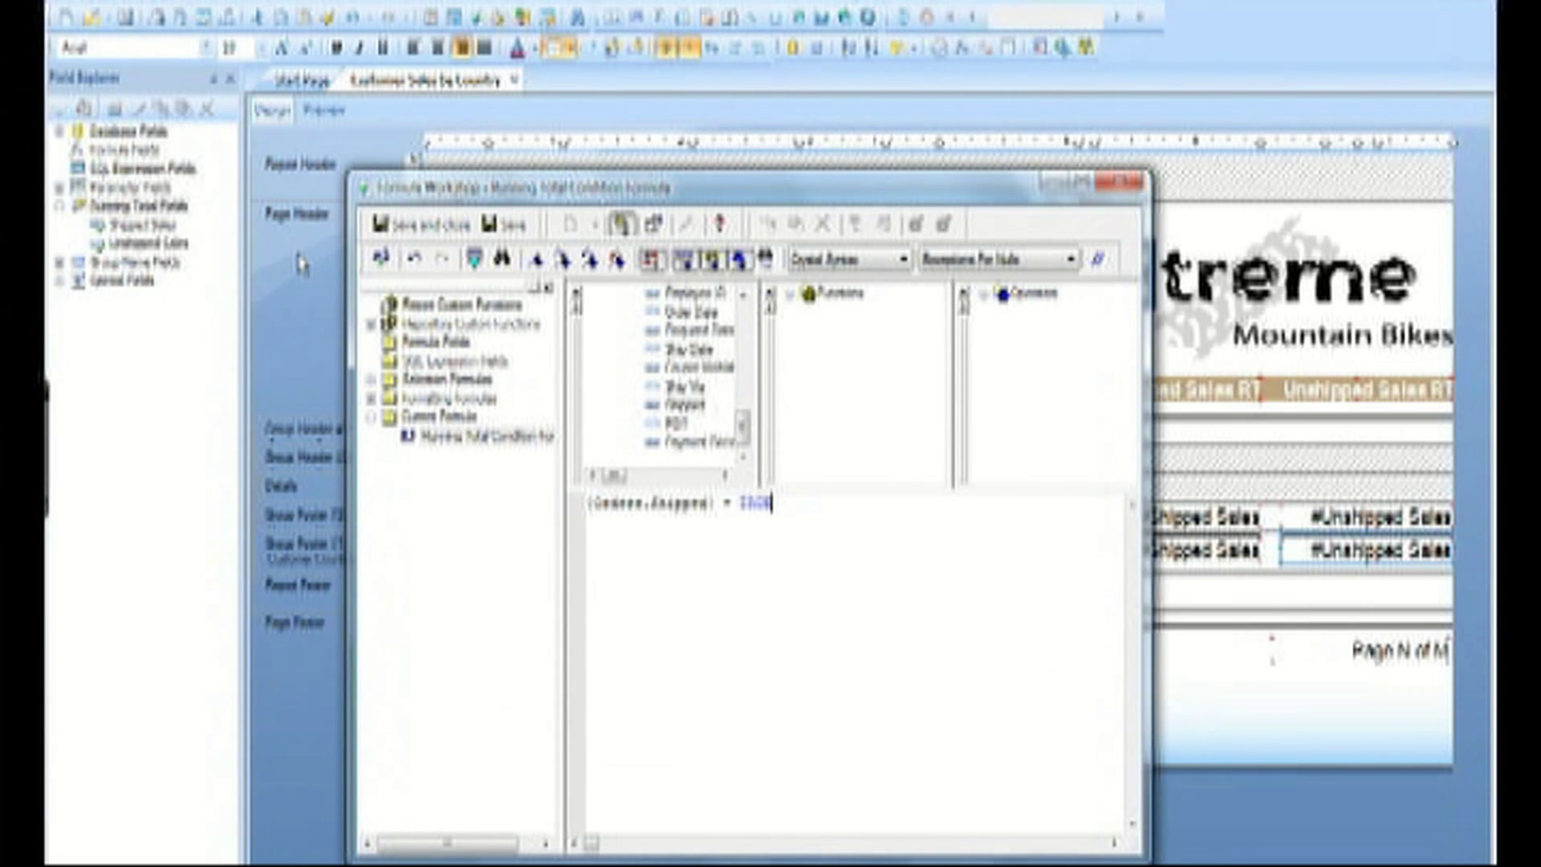
click(406, 233)
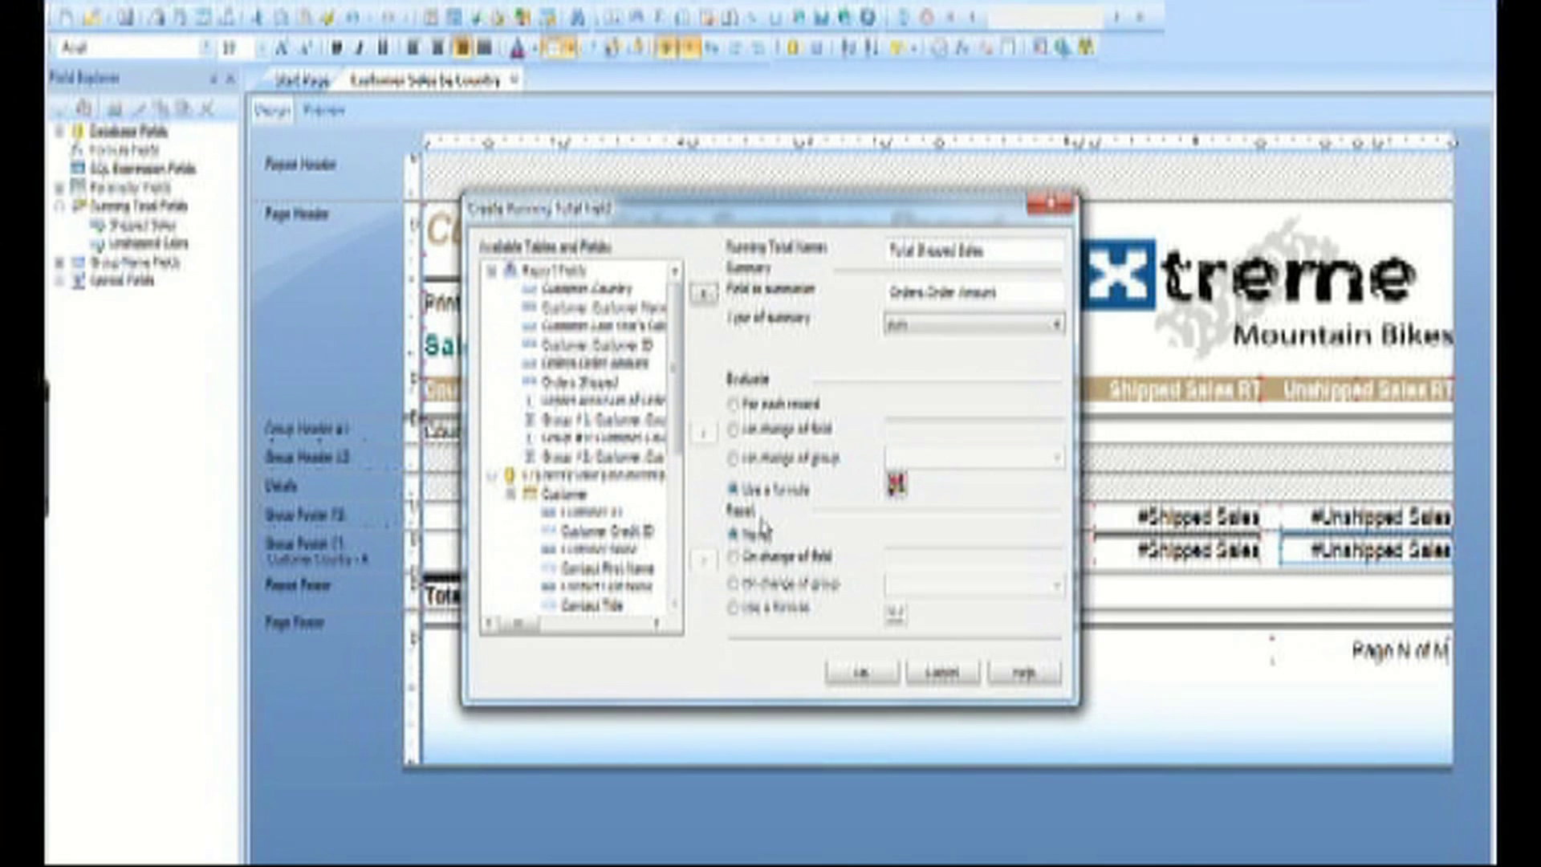
Set it to never reset, confirm it, and place it in the report footer's Totals row
click(764, 545)
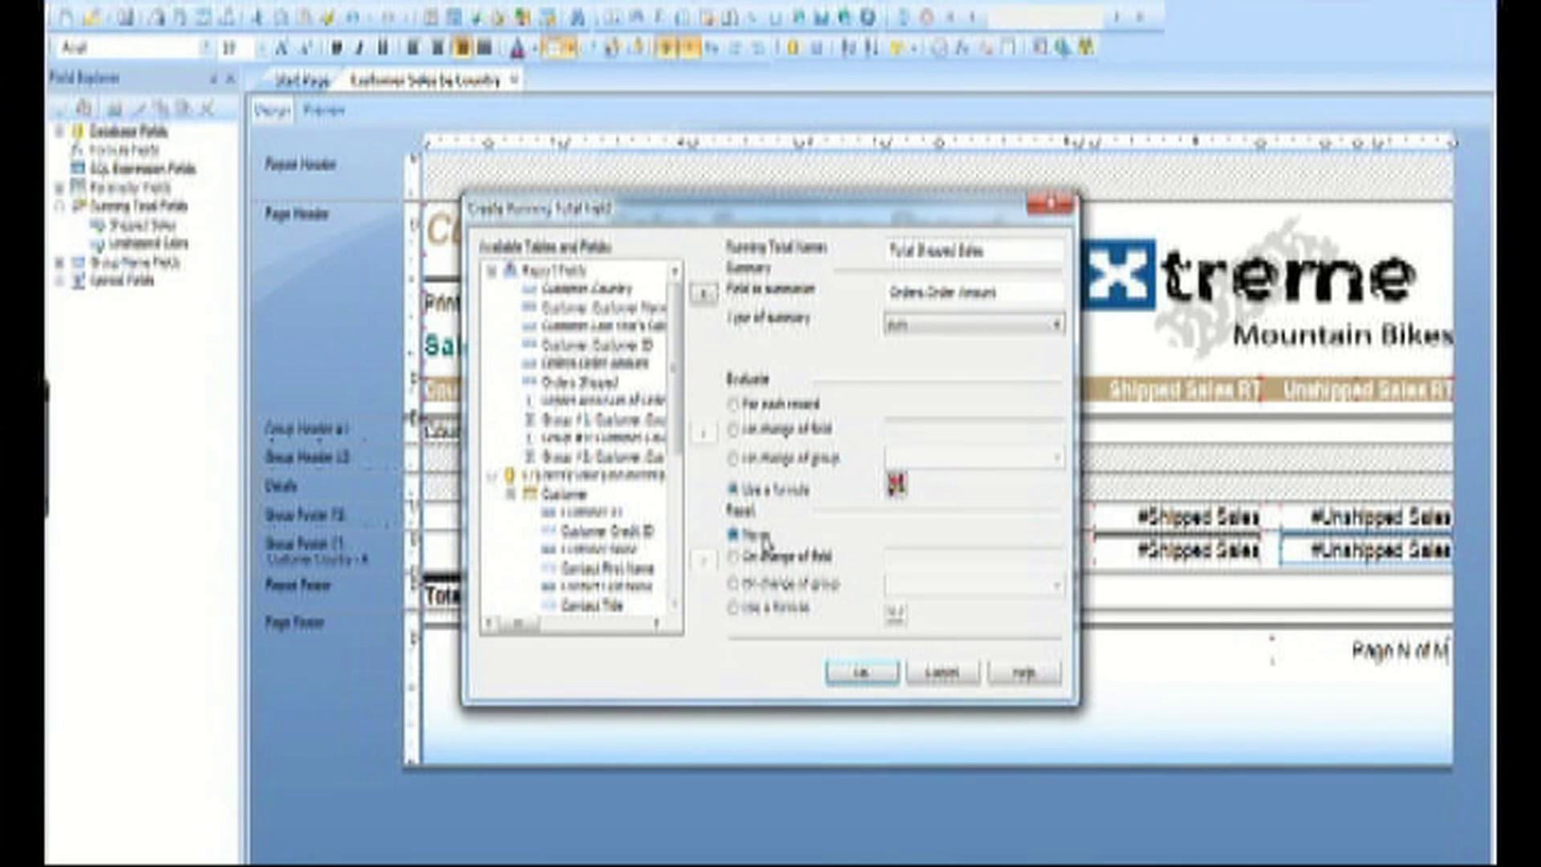
click(853, 679)
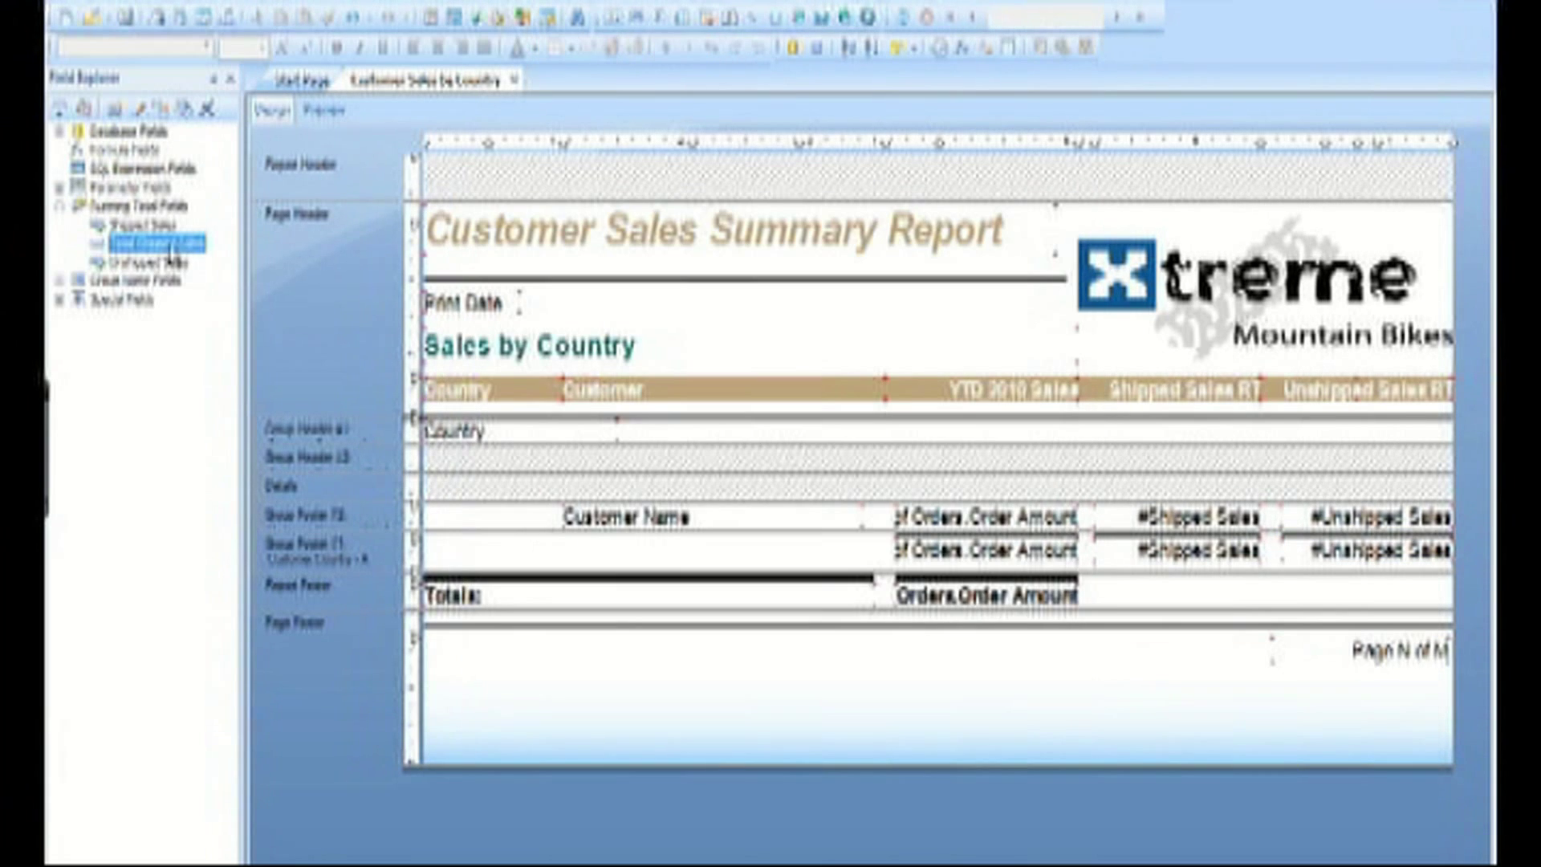
drag(170, 256, 1252, 619)
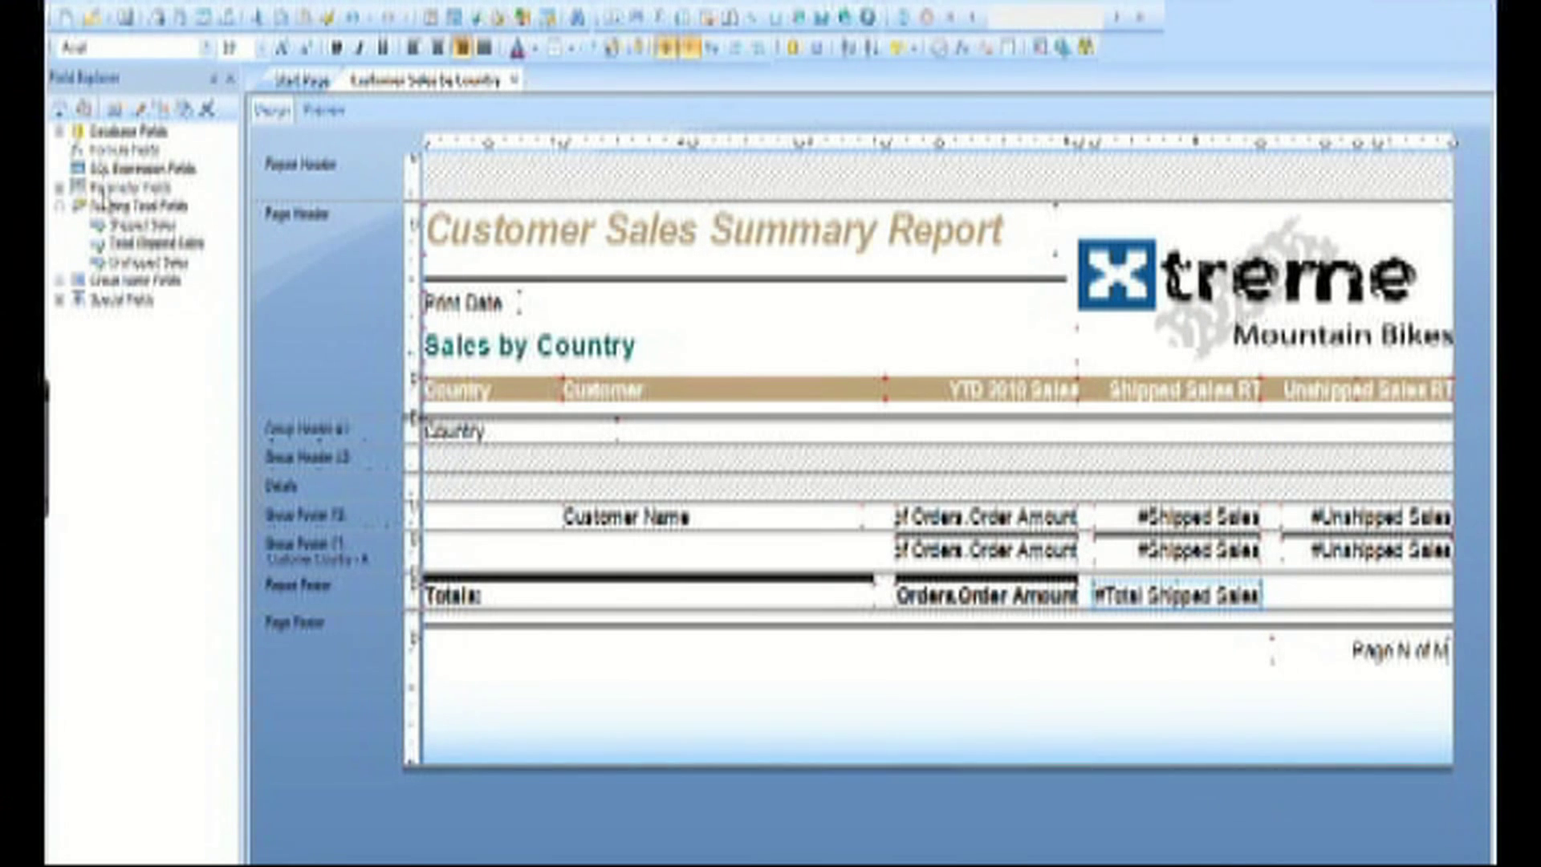
Start a new Total Unshipped Sales running total summing Orders.Order Amount
right_click(104, 189)
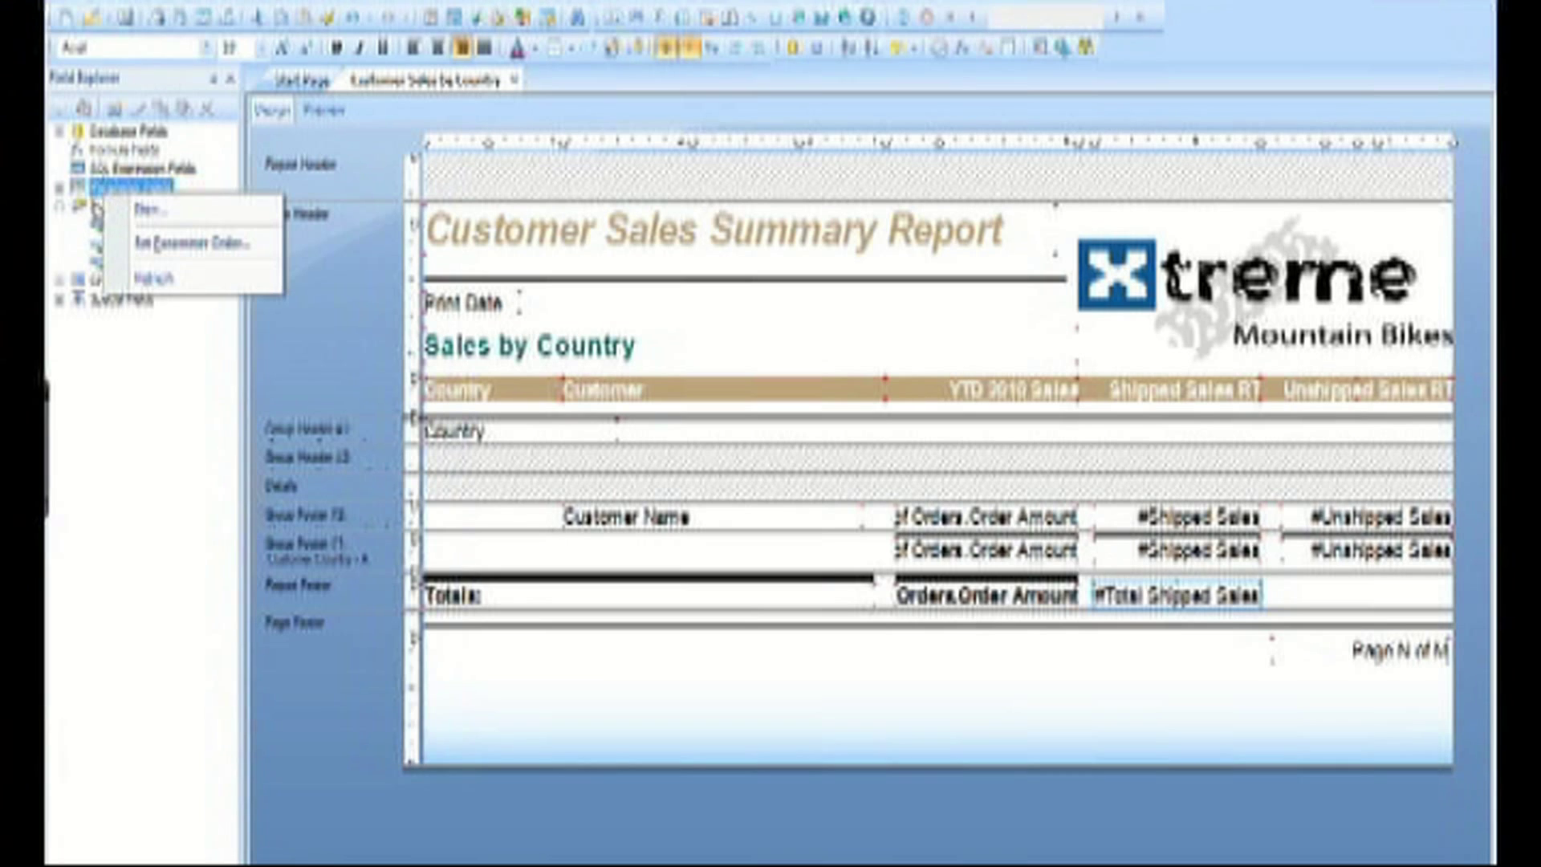
click(96, 206)
right_click(98, 207)
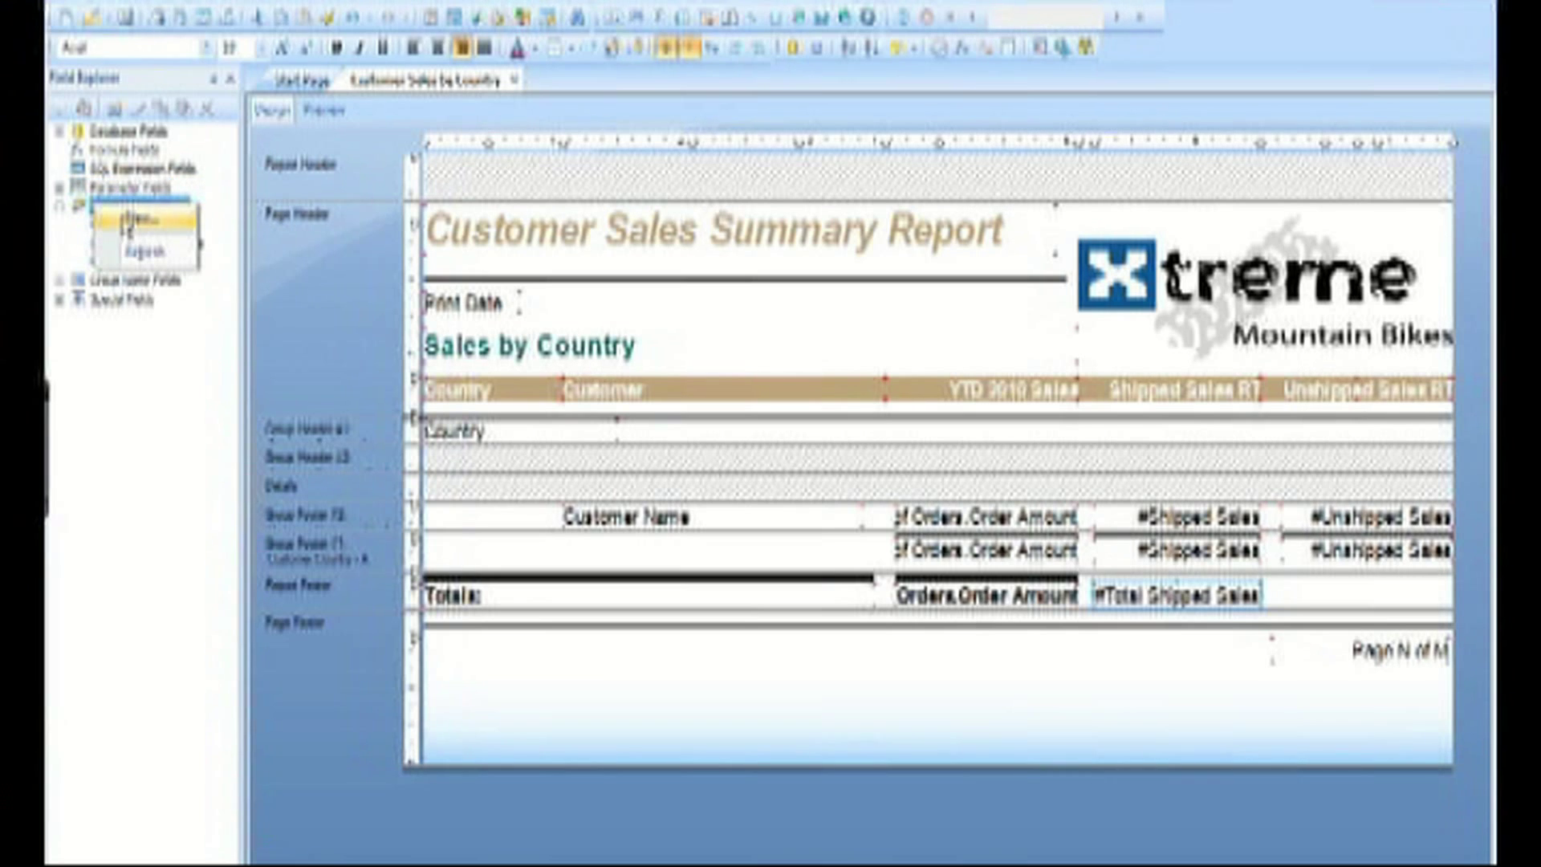
click(128, 219)
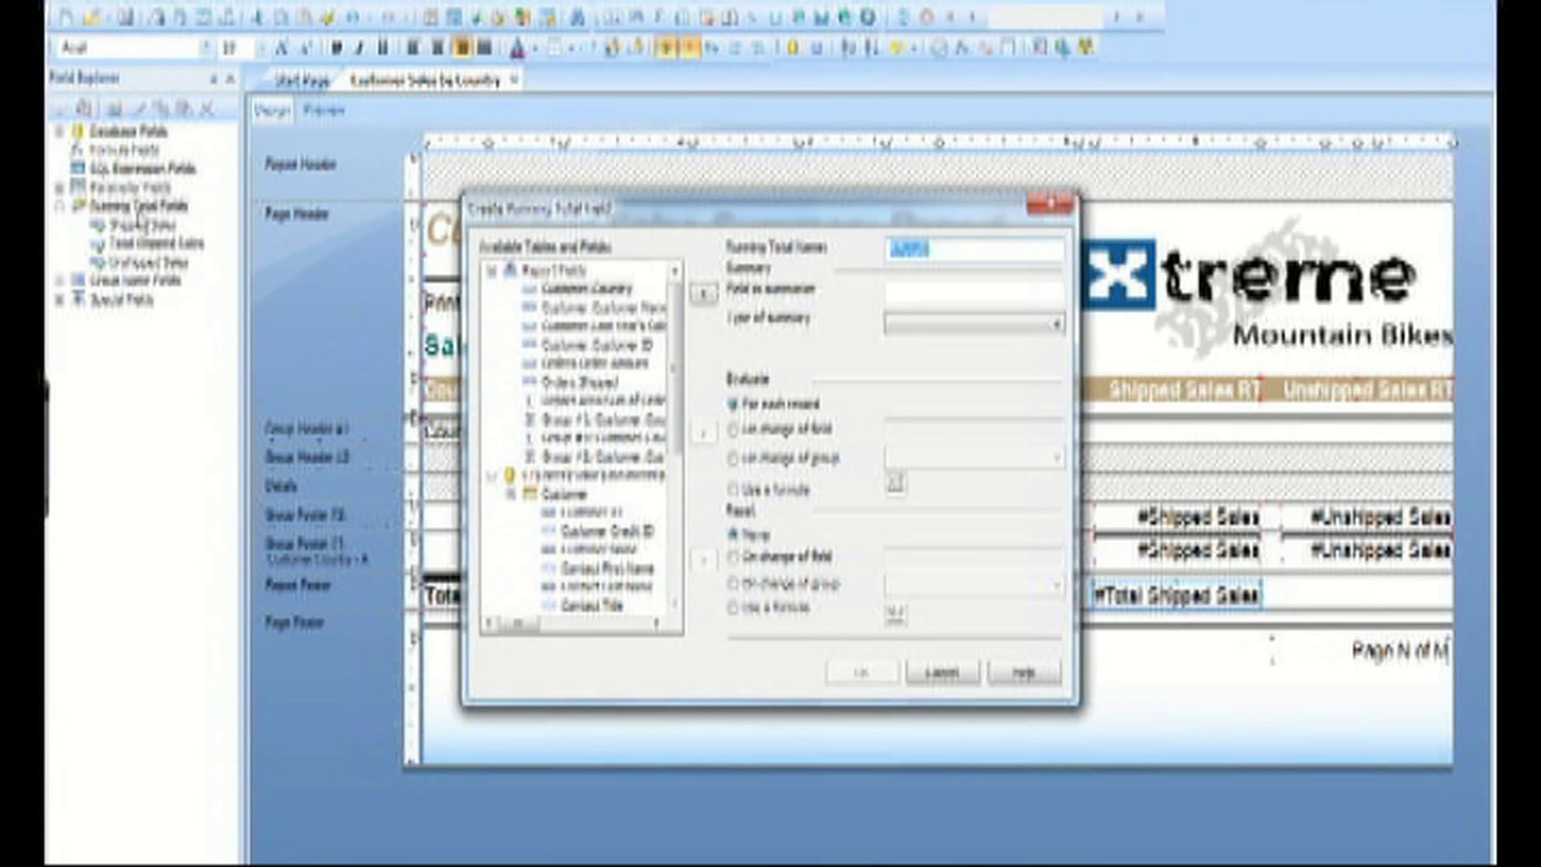
text(Sales)
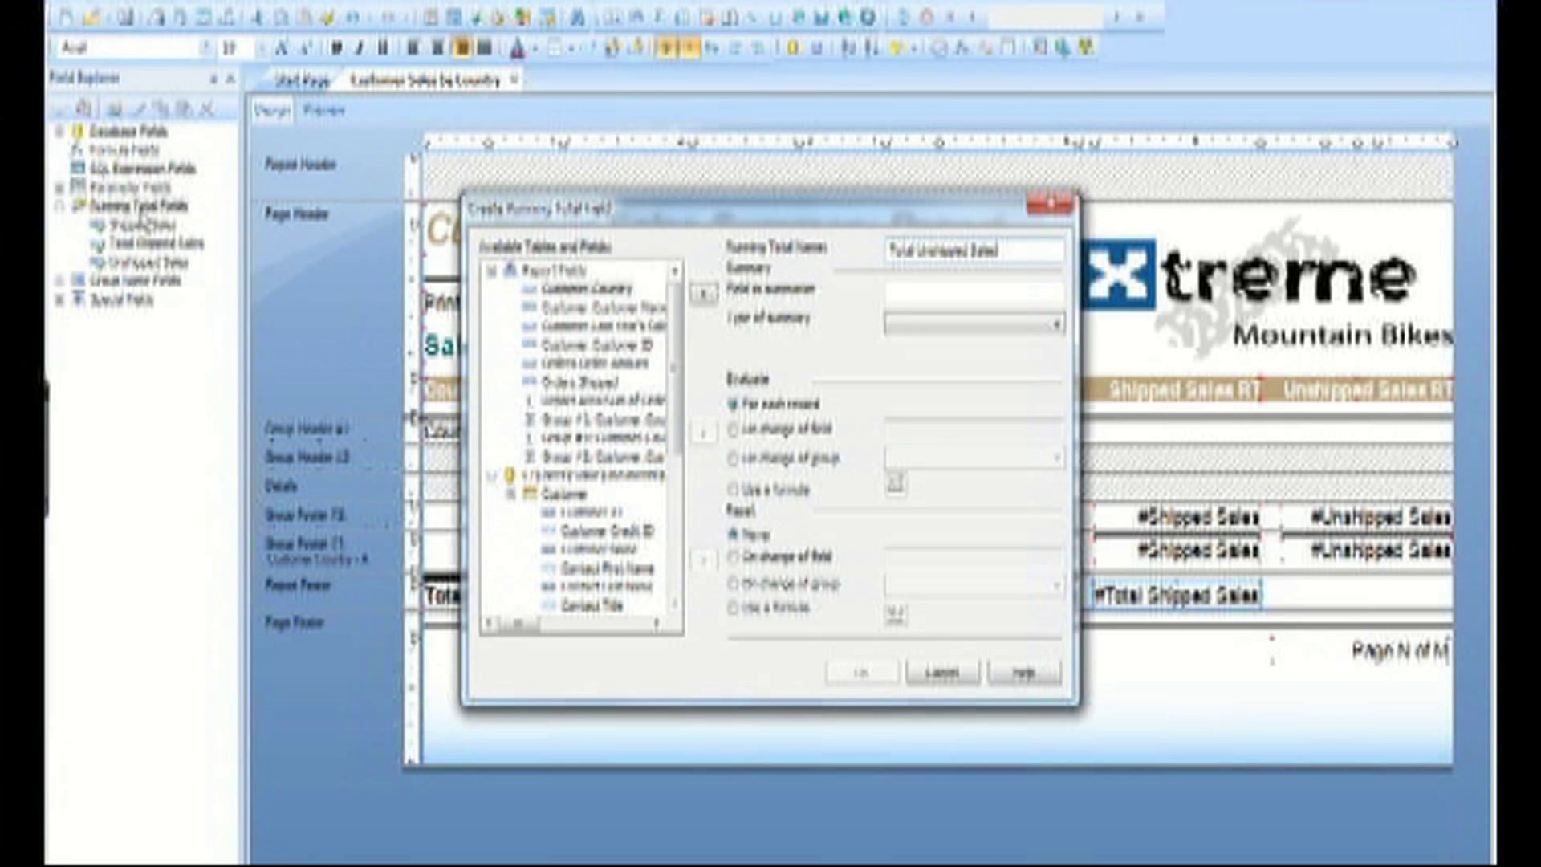
click(600, 365)
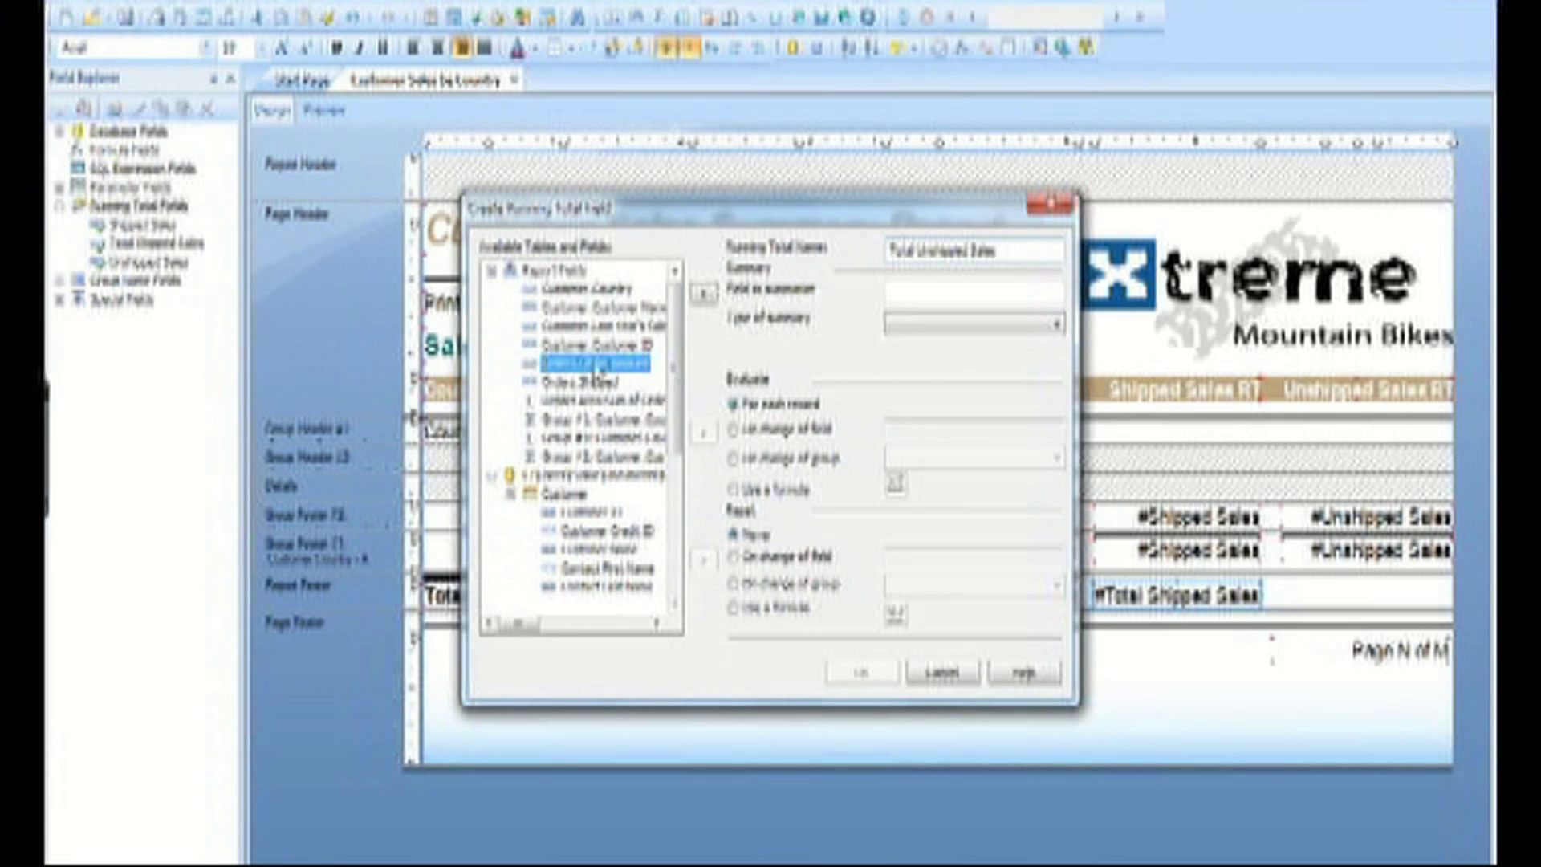
click(704, 294)
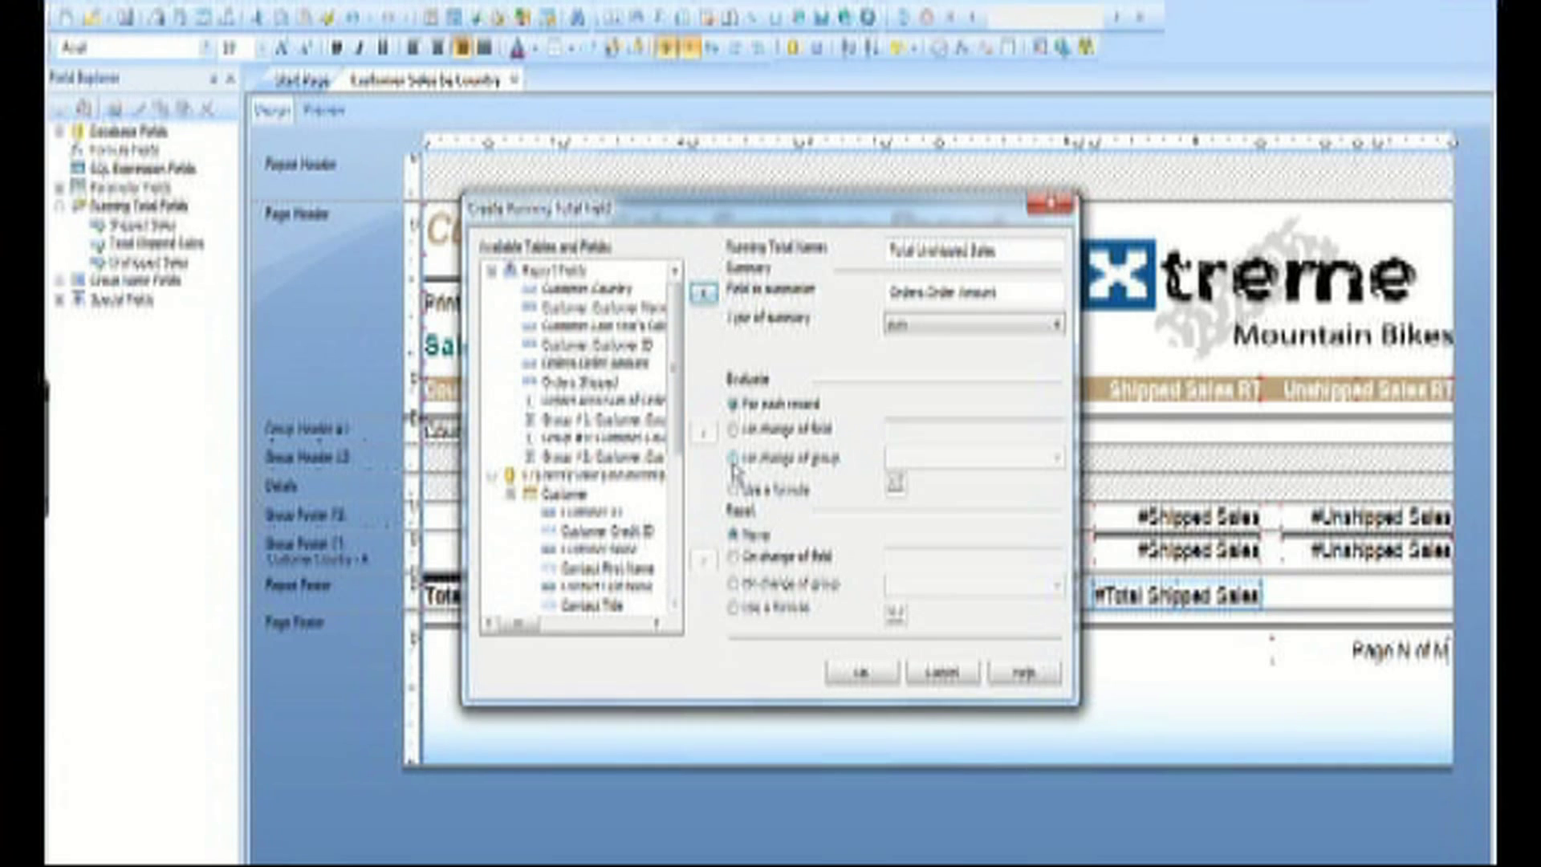
Give it the evaluation formula {Orders.Shipped} = FALSE and save the condition
click(734, 490)
click(895, 483)
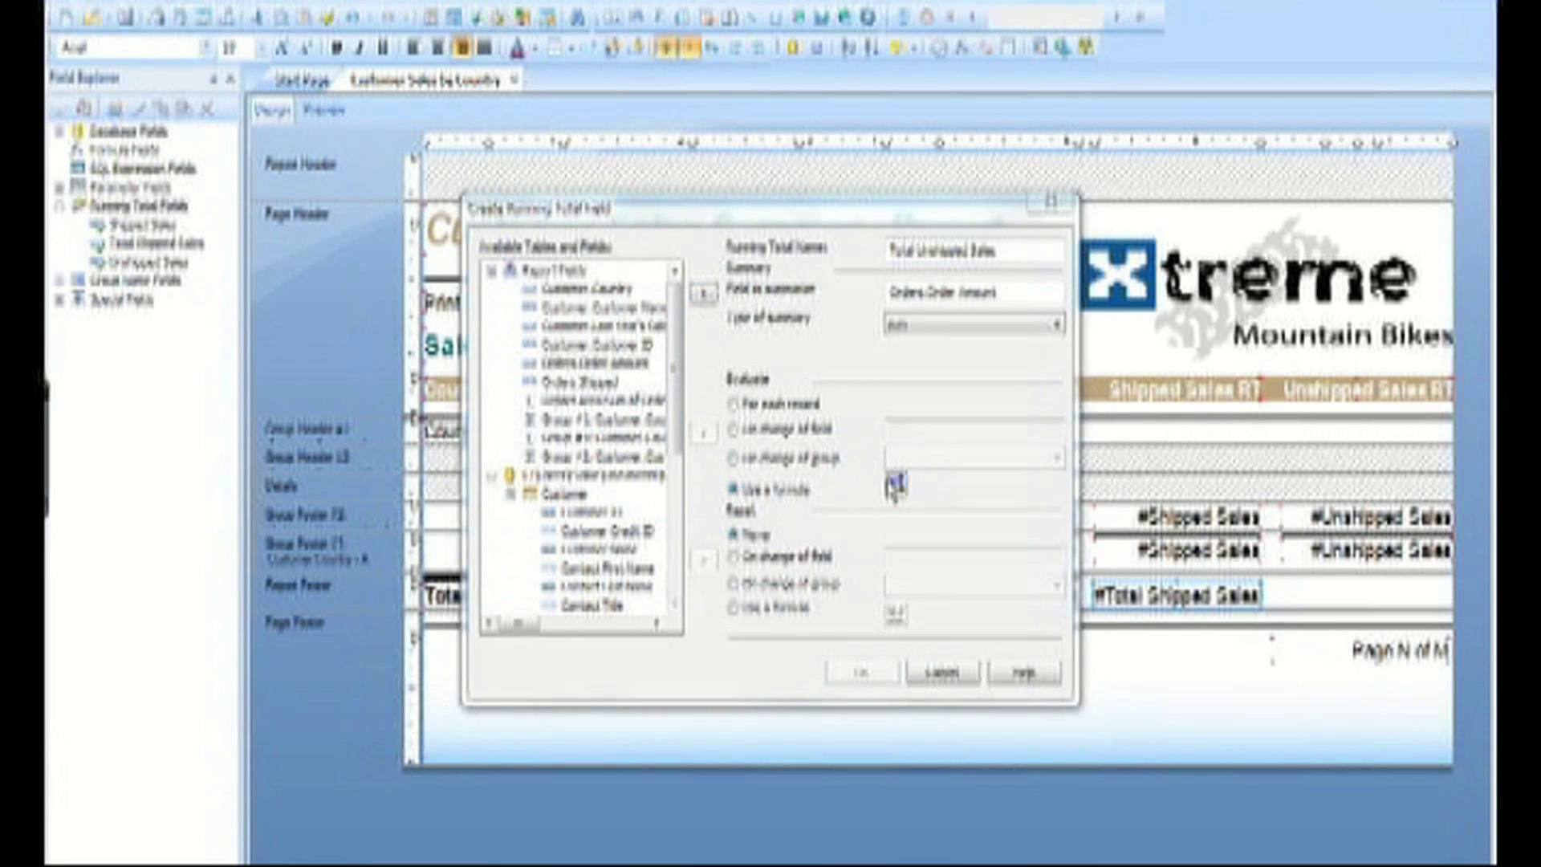
scroll(751, 446, down, 2)
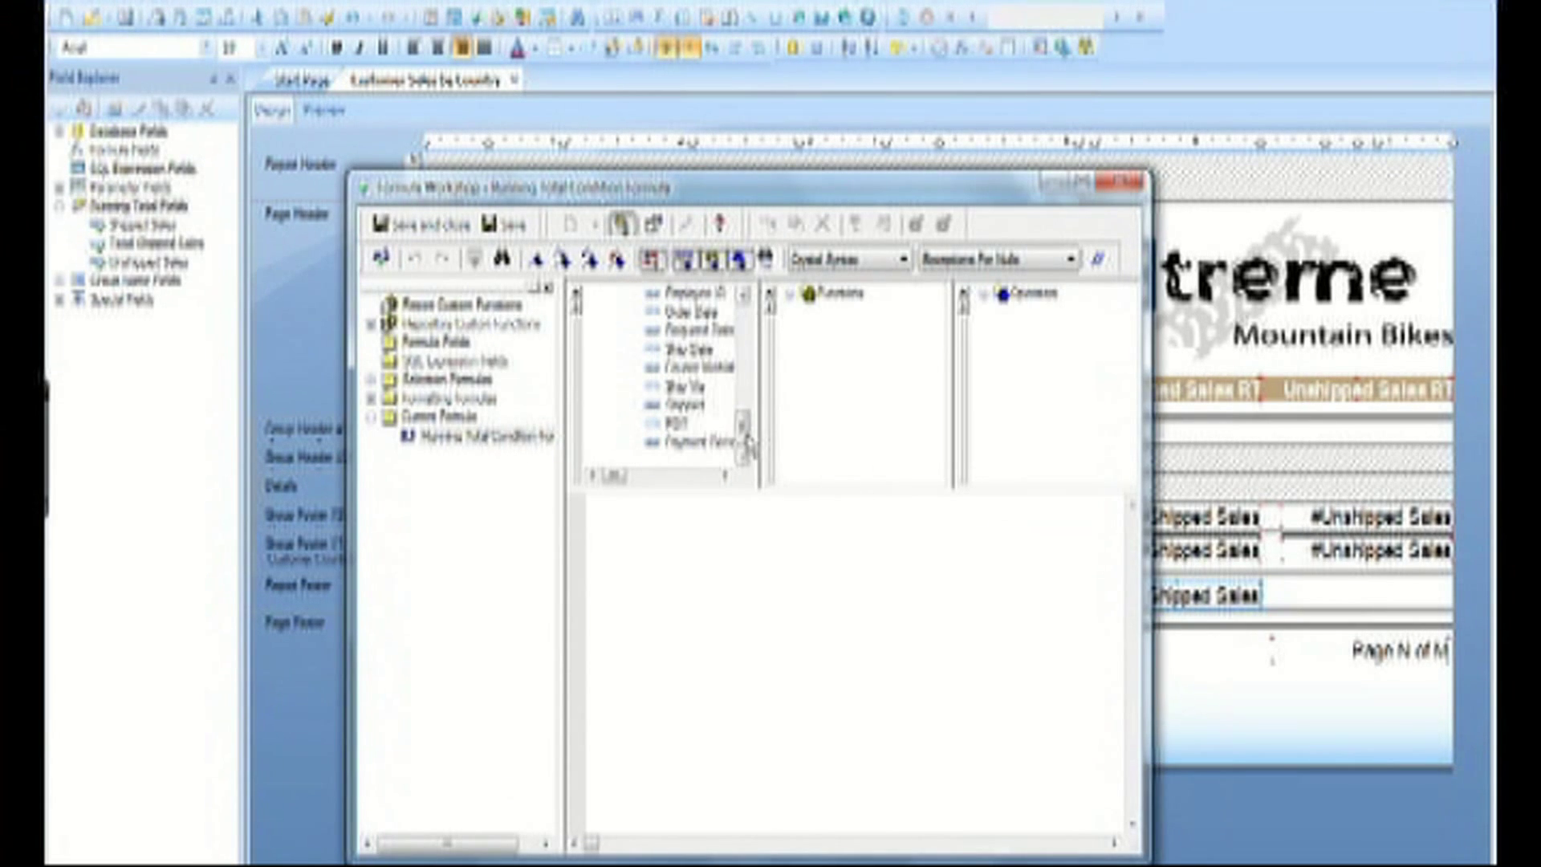
double_click(684, 405)
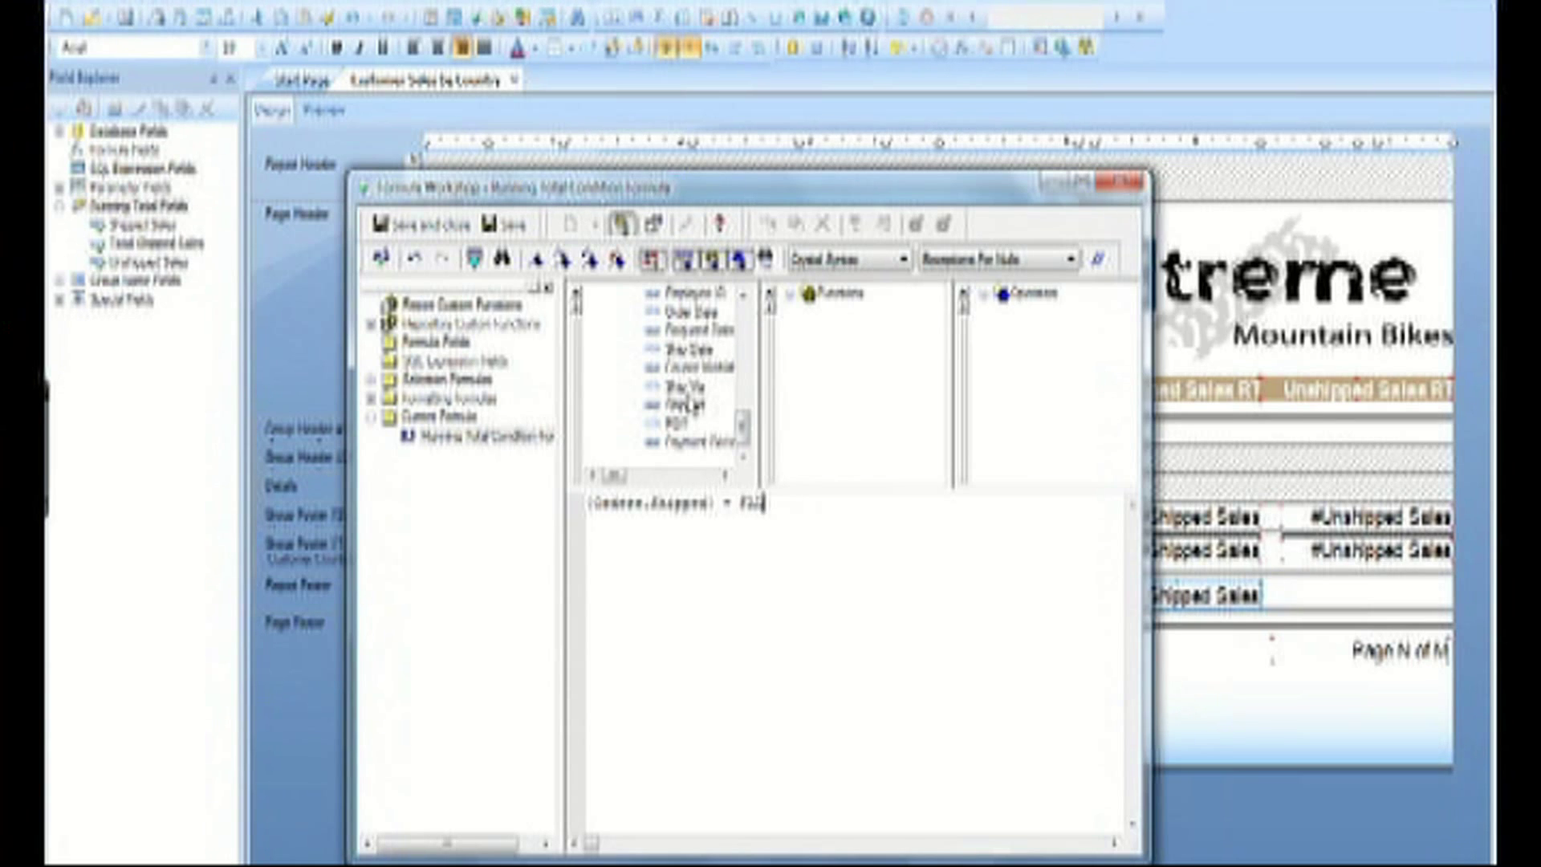
click(400, 229)
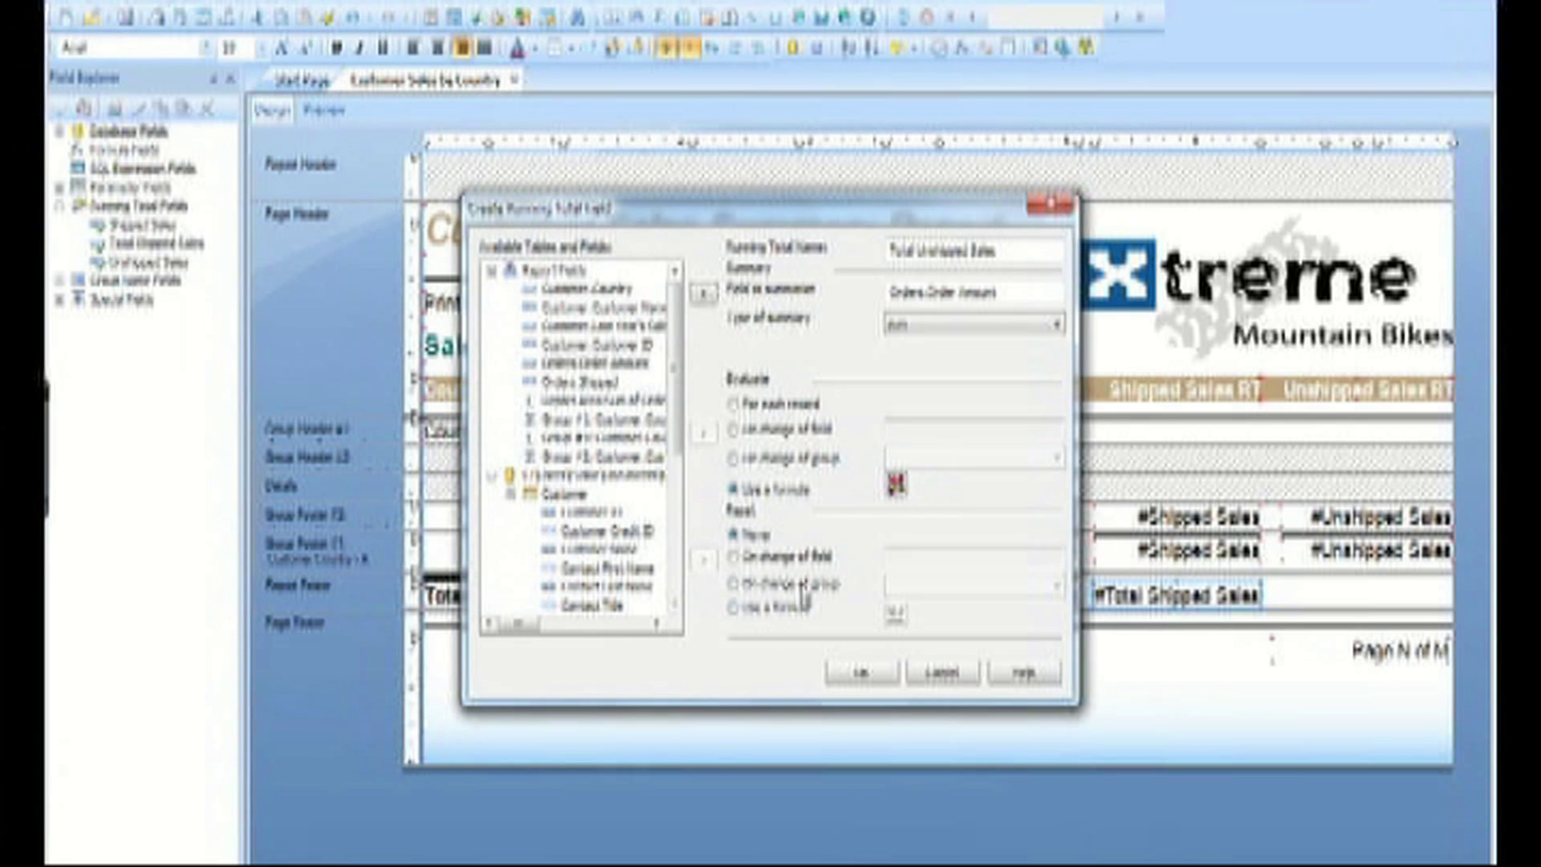
Confirm Total Unshipped Sales, drop it beside Total Shipped Sales in the Totals row, widen it, and select both totals
click(861, 672)
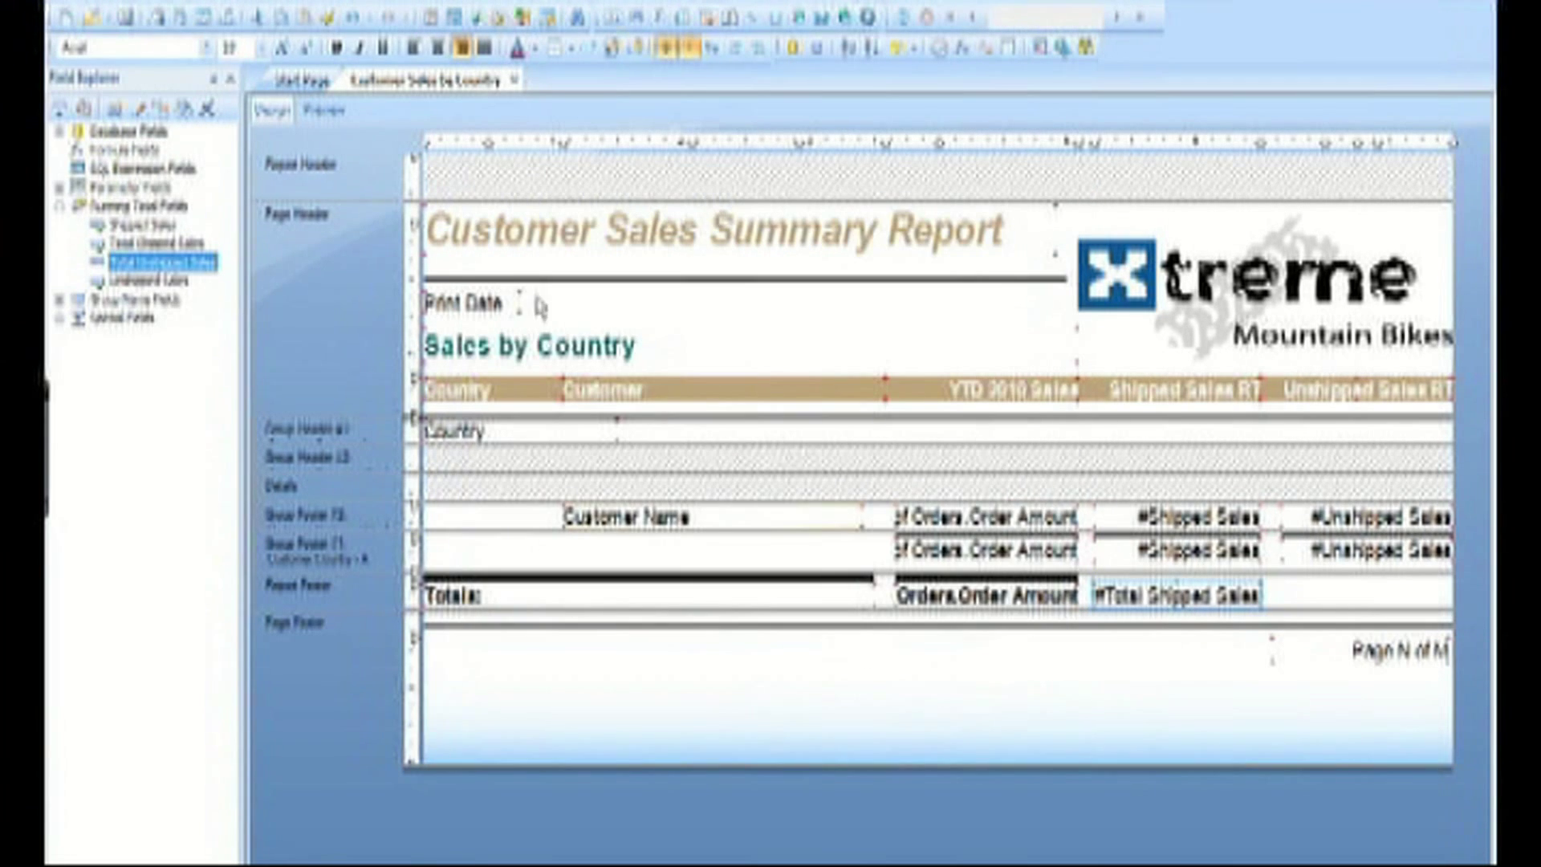
drag(180, 276, 1294, 594)
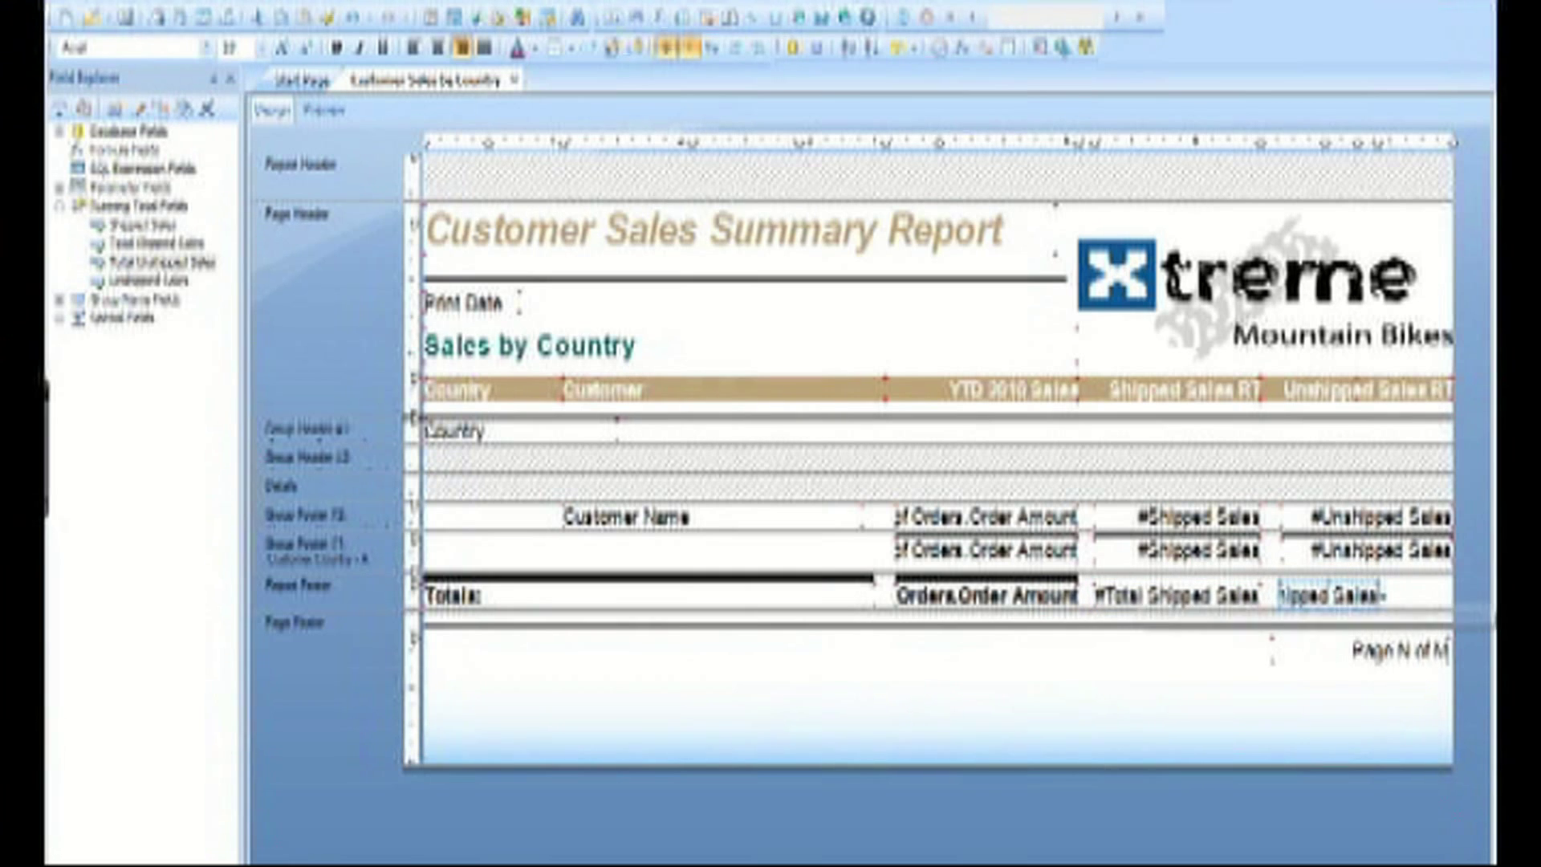
drag(1379, 595, 1455, 596)
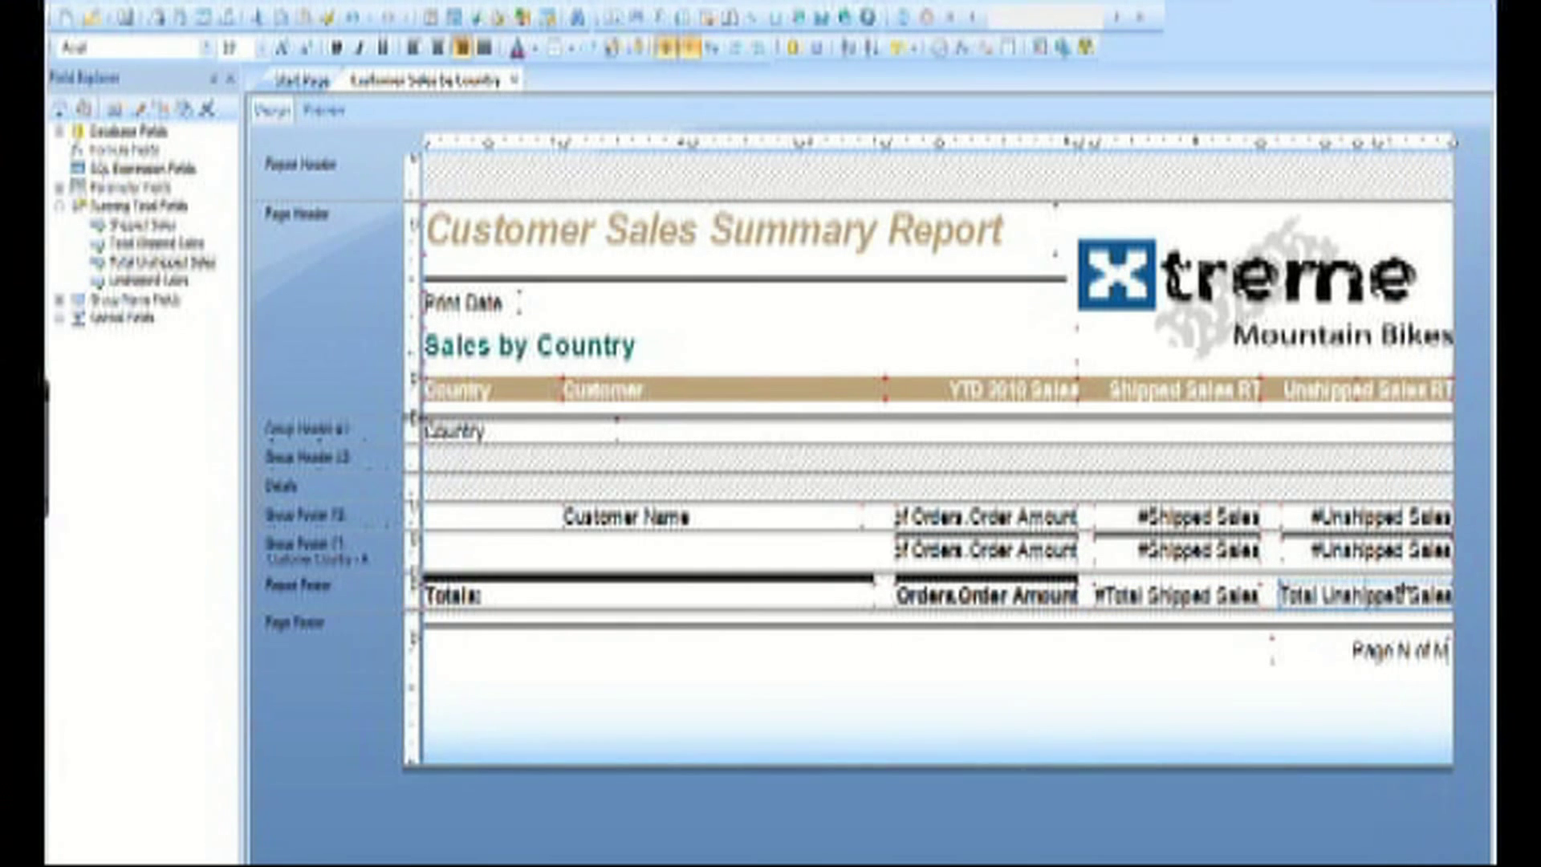
ctrl+click(1228, 594)
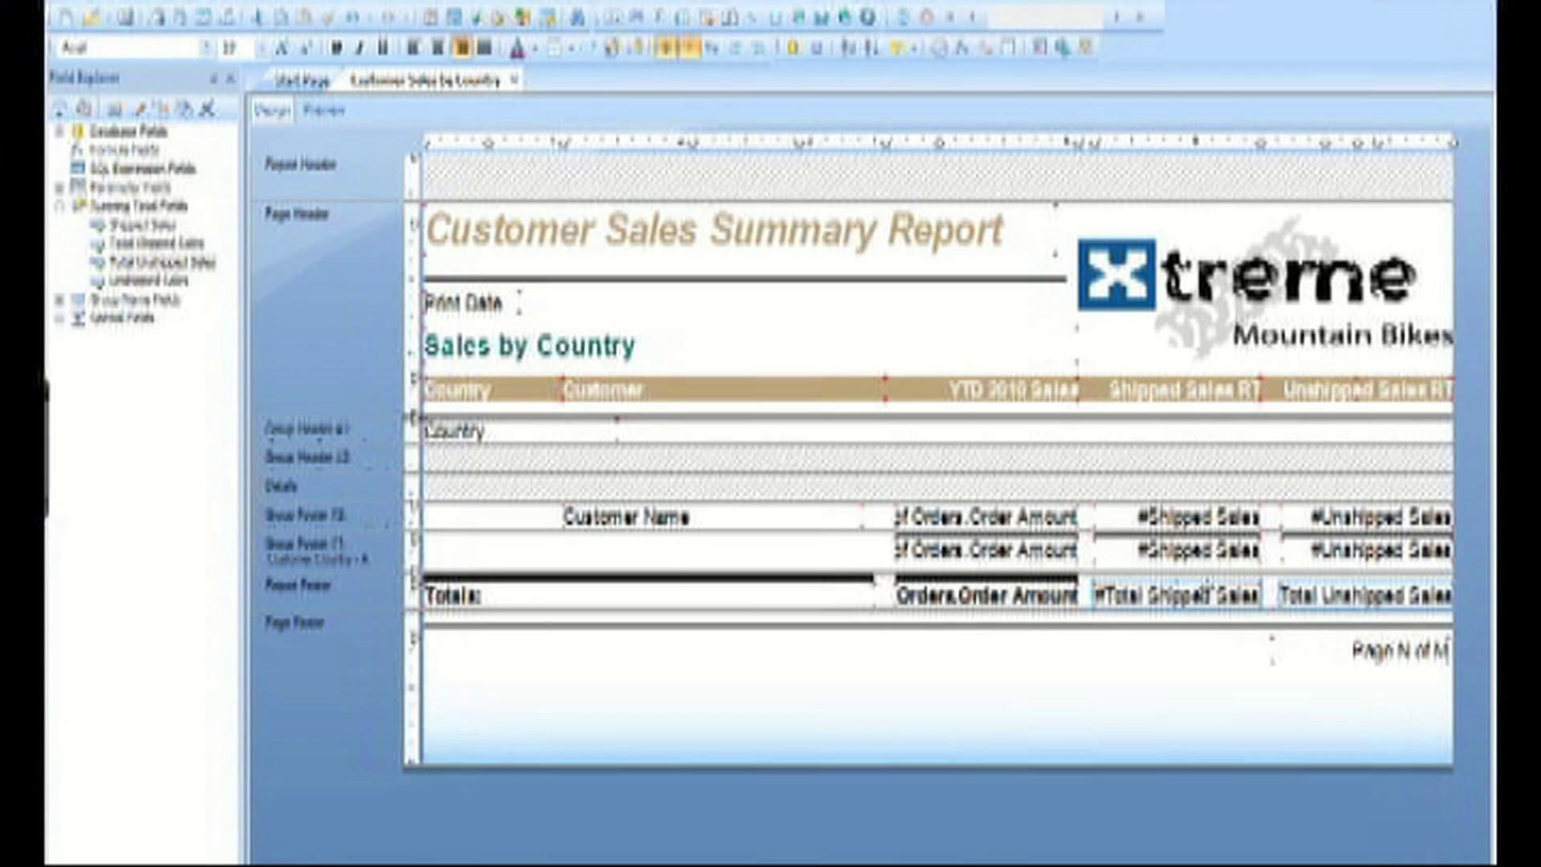
right_click(1208, 592)
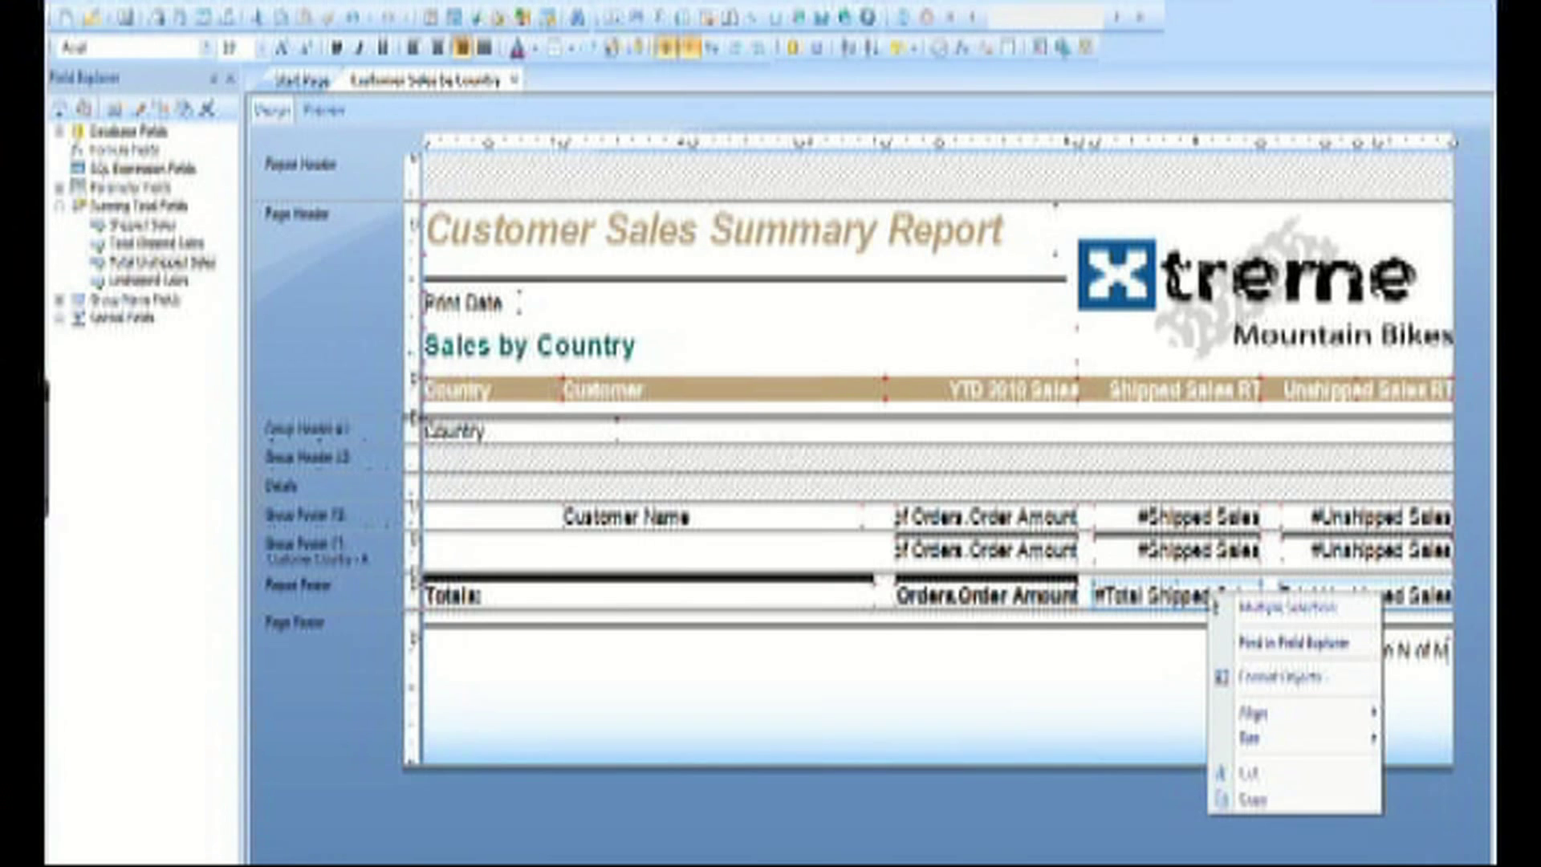
Add a Double top border to the Shipped and Unshipped footer grand totals, then preview the report
click(1252, 678)
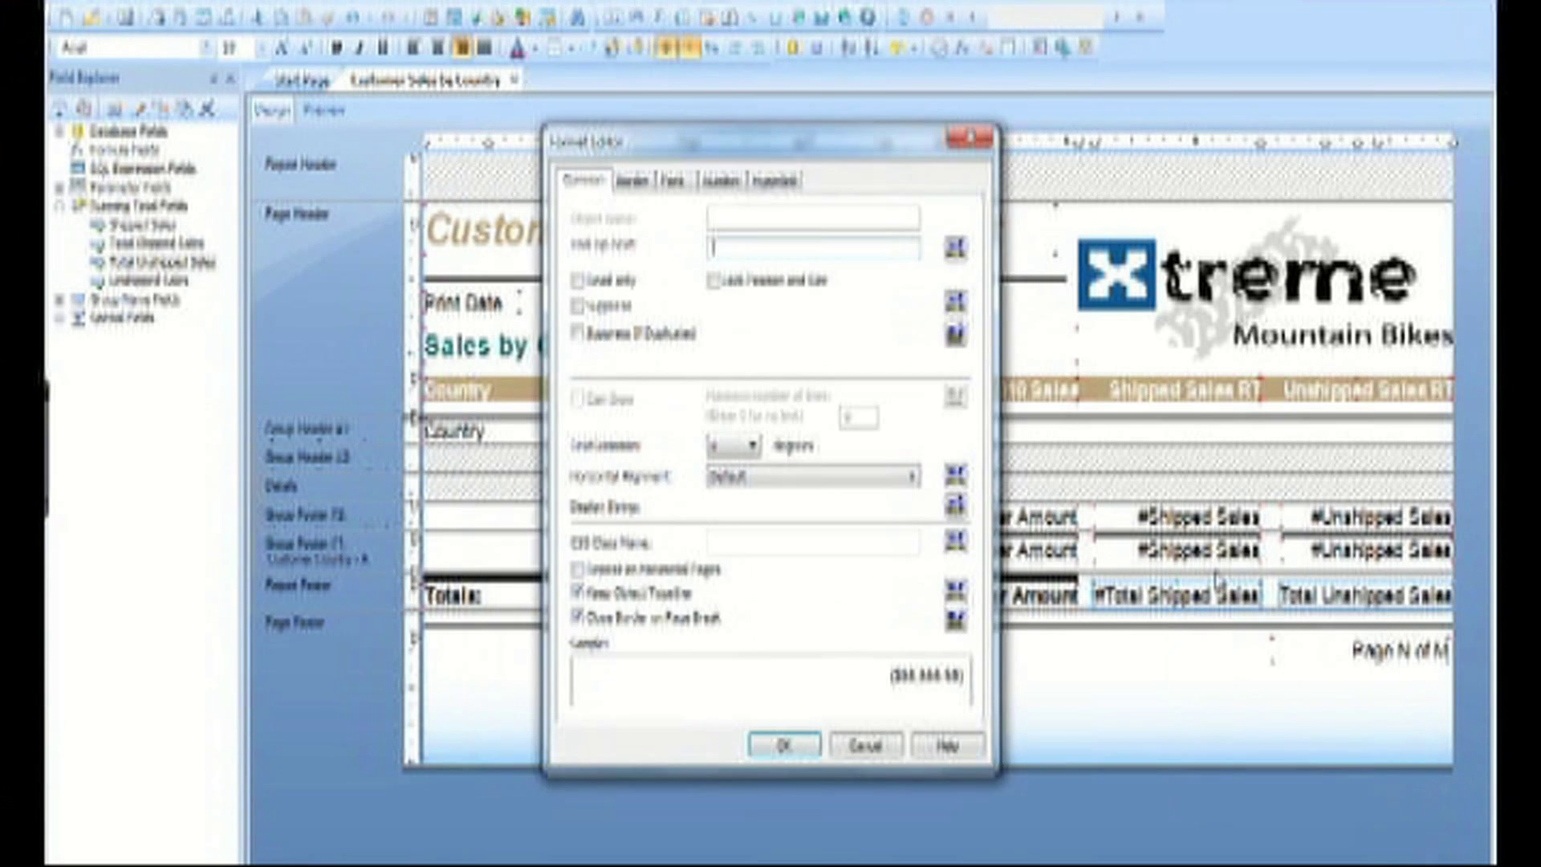
click(646, 181)
click(890, 235)
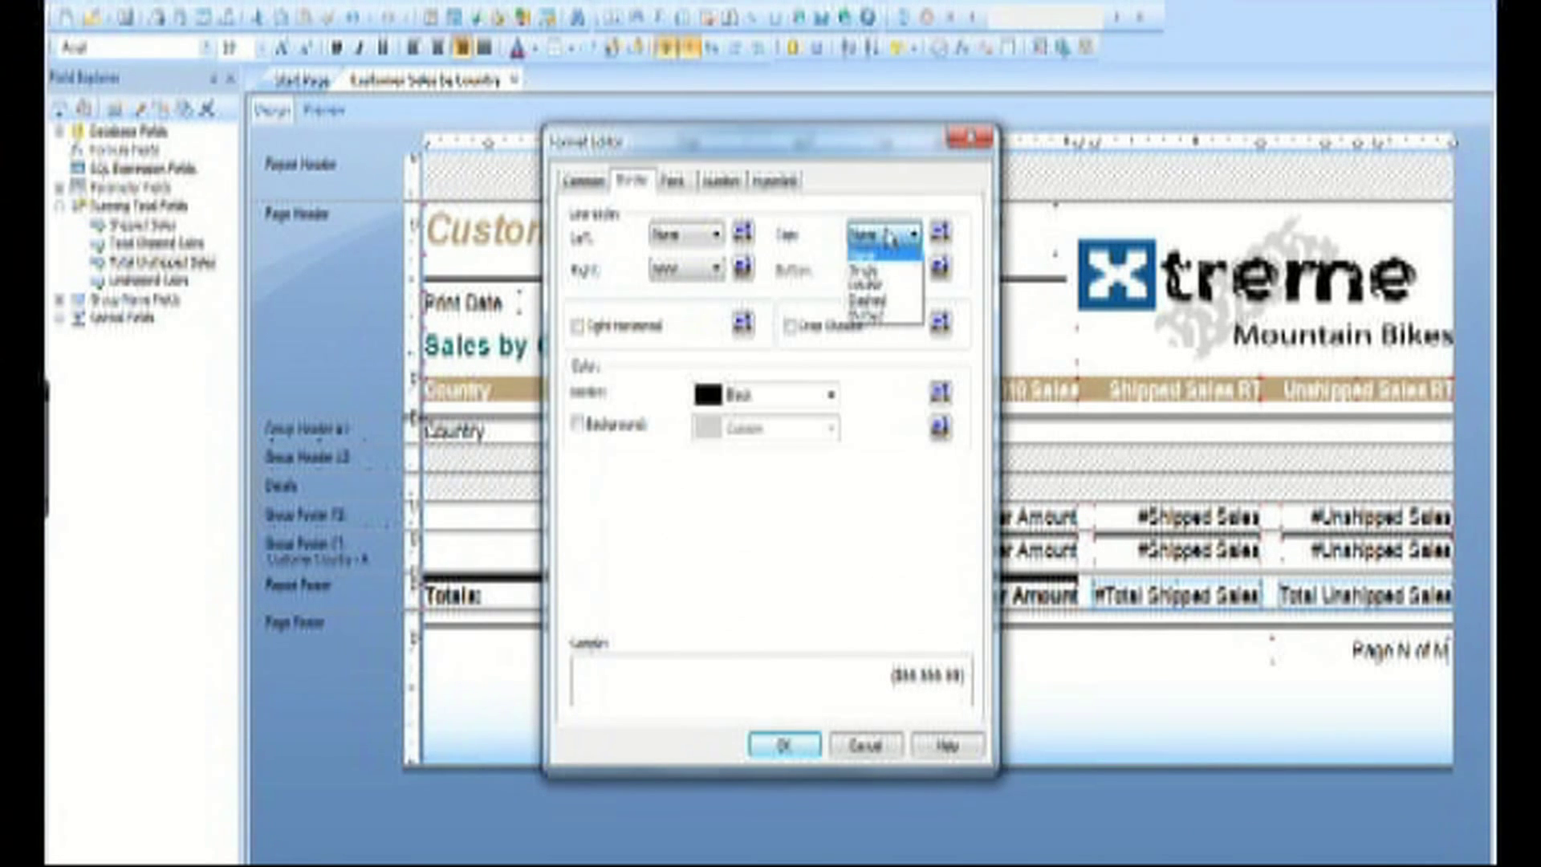
click(877, 286)
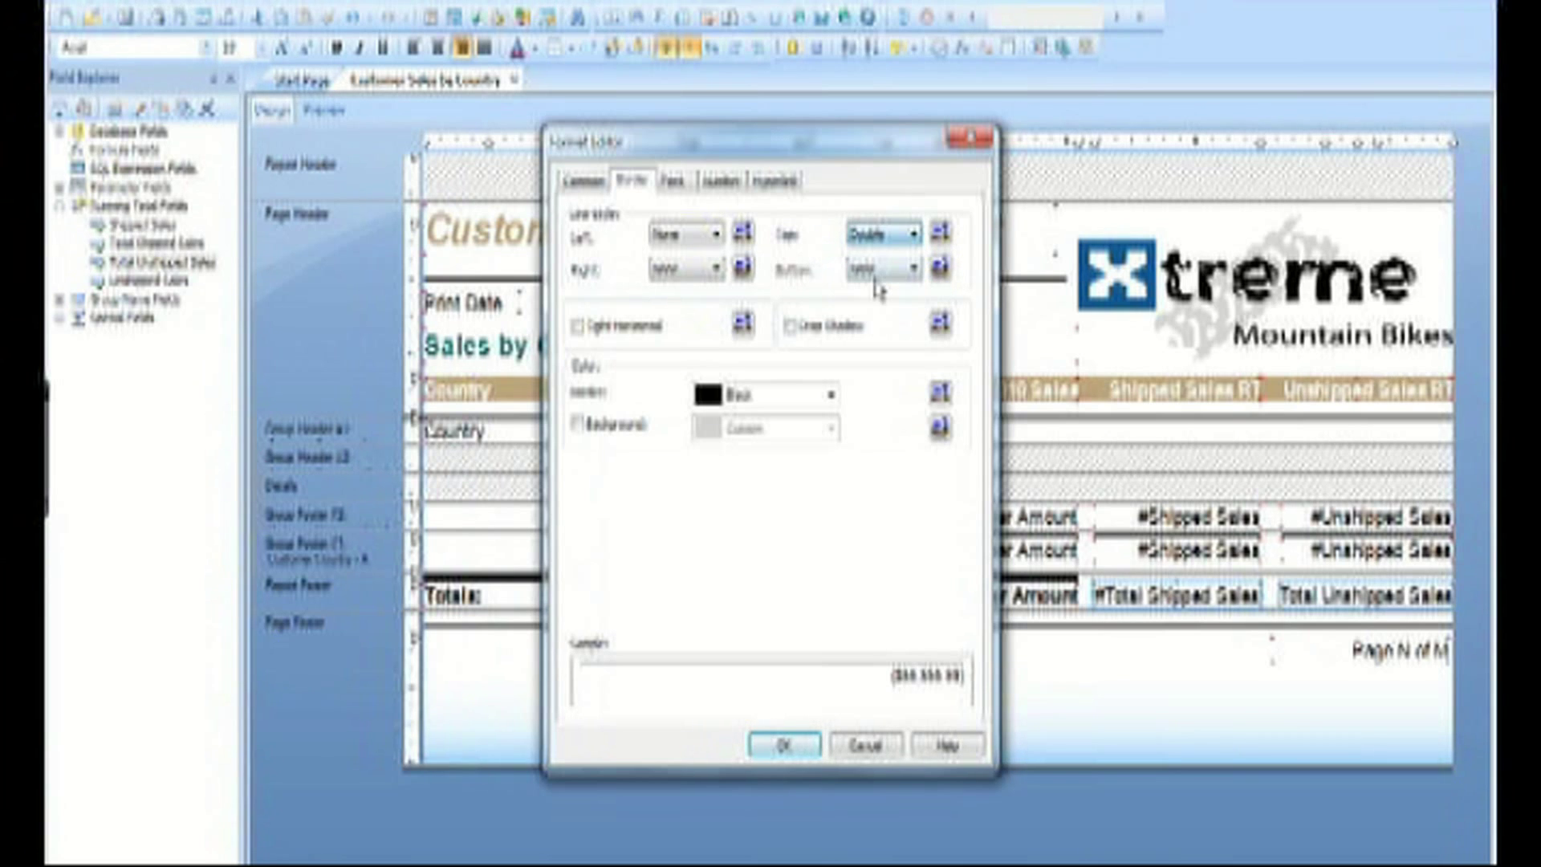
click(785, 744)
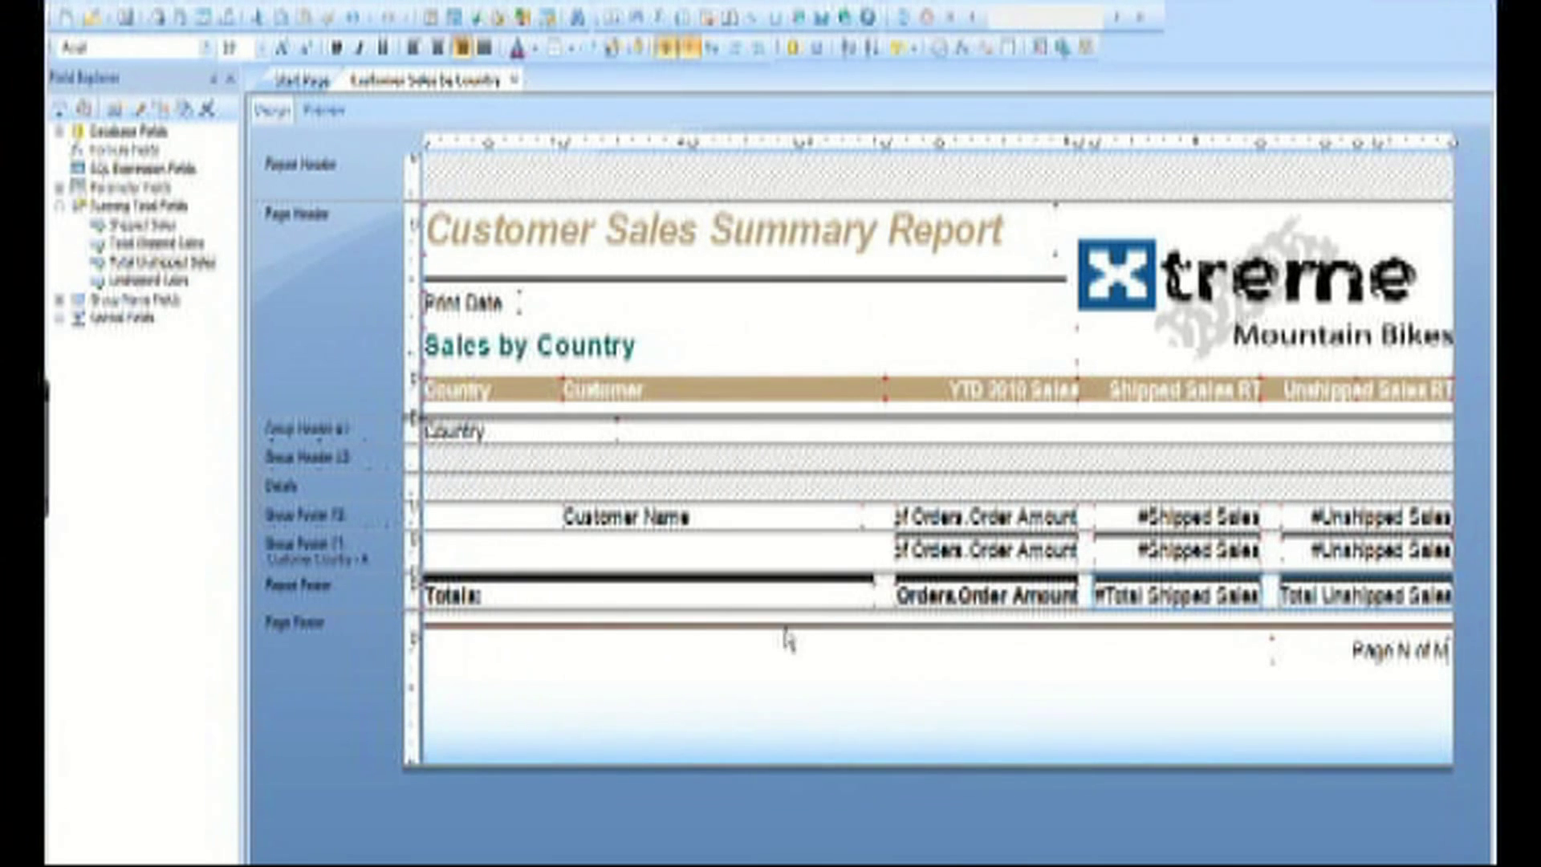
click(317, 116)
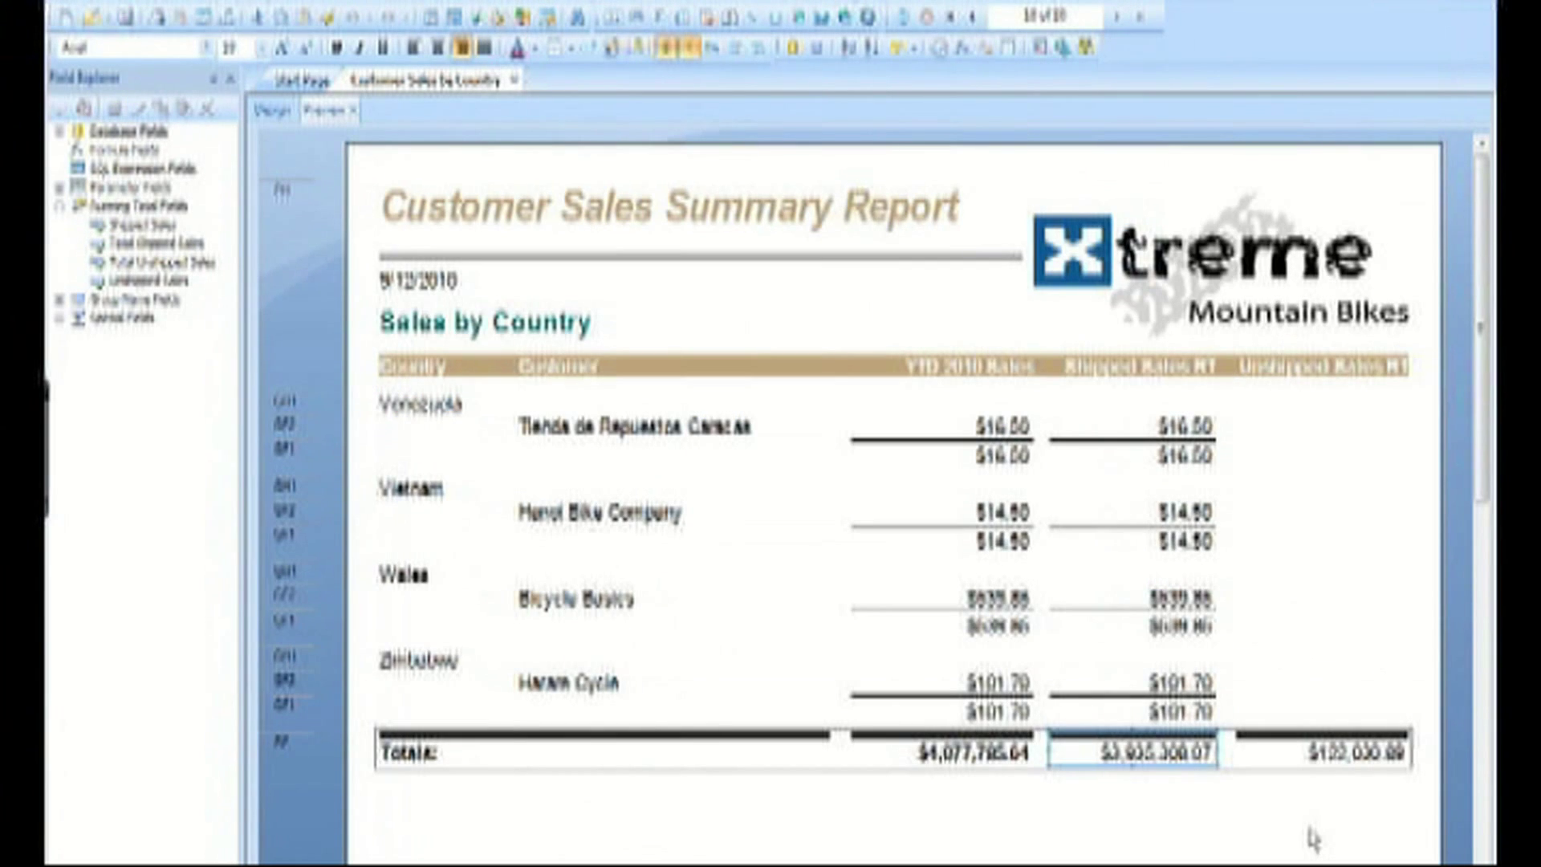